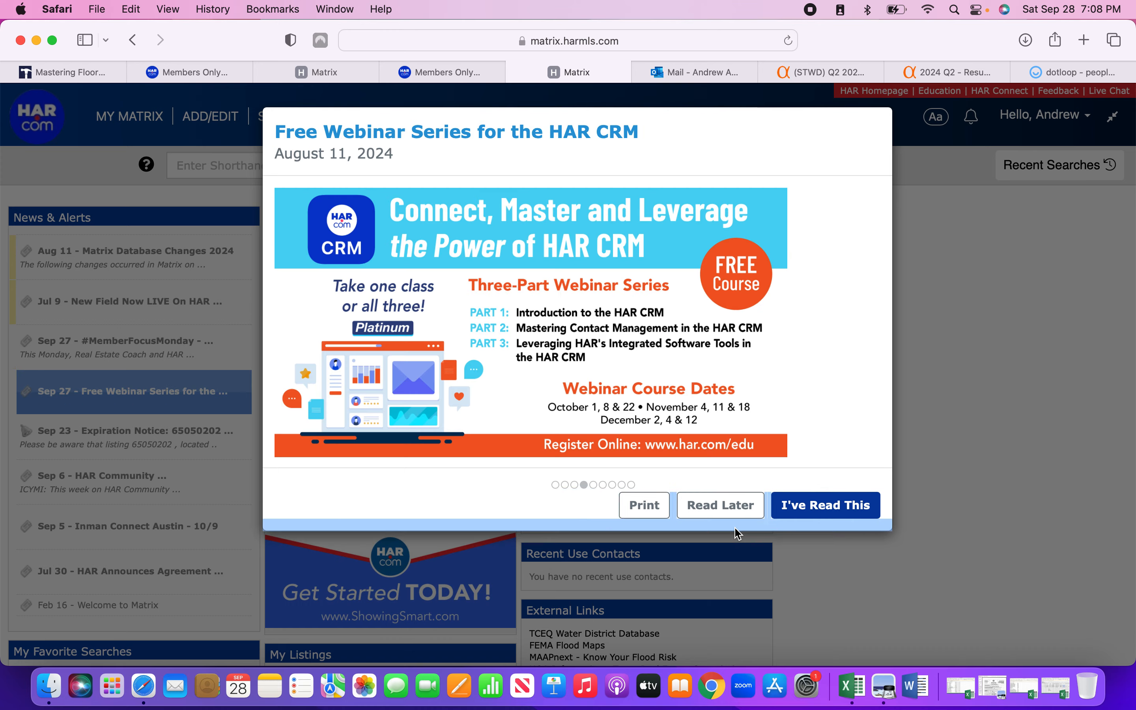
# Dismiss all the news alert pop-ups with Read Later.
pyautogui.click(733, 516)
pyautogui.click(730, 519)
pyautogui.click(730, 520)
pyautogui.click(730, 520)
# Go to ADD/EDIT > Matrix Add/Edit and start a new listing.
pyautogui.moveTo(207, 123)
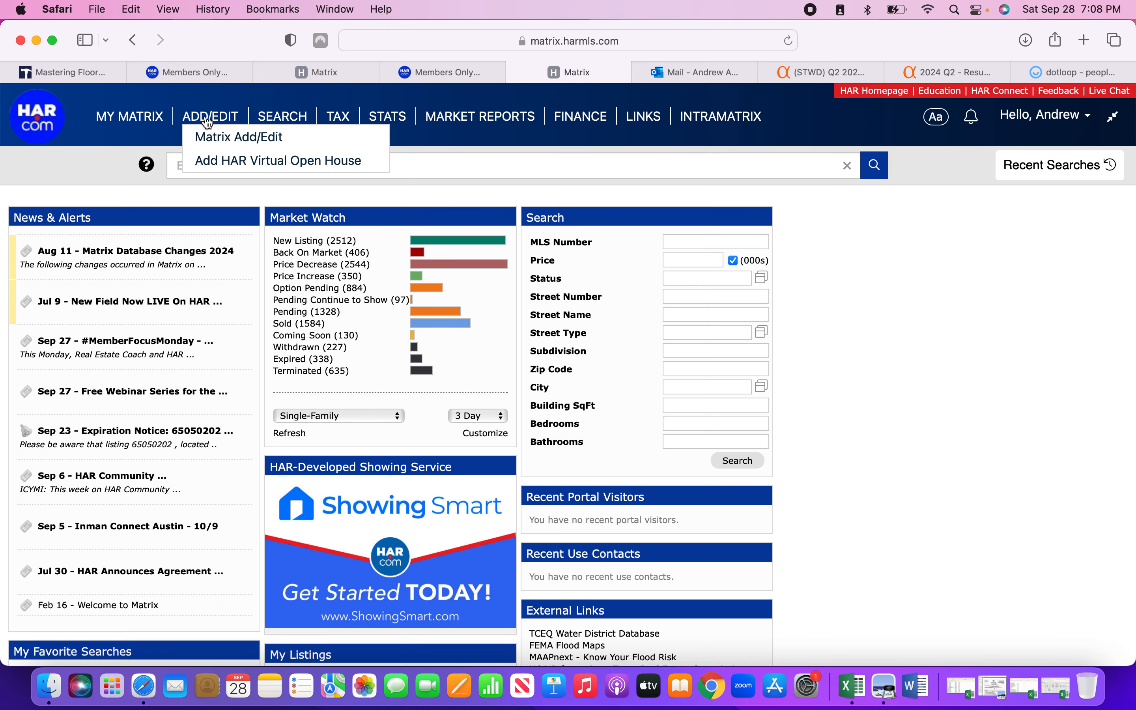
pyautogui.click(214, 138)
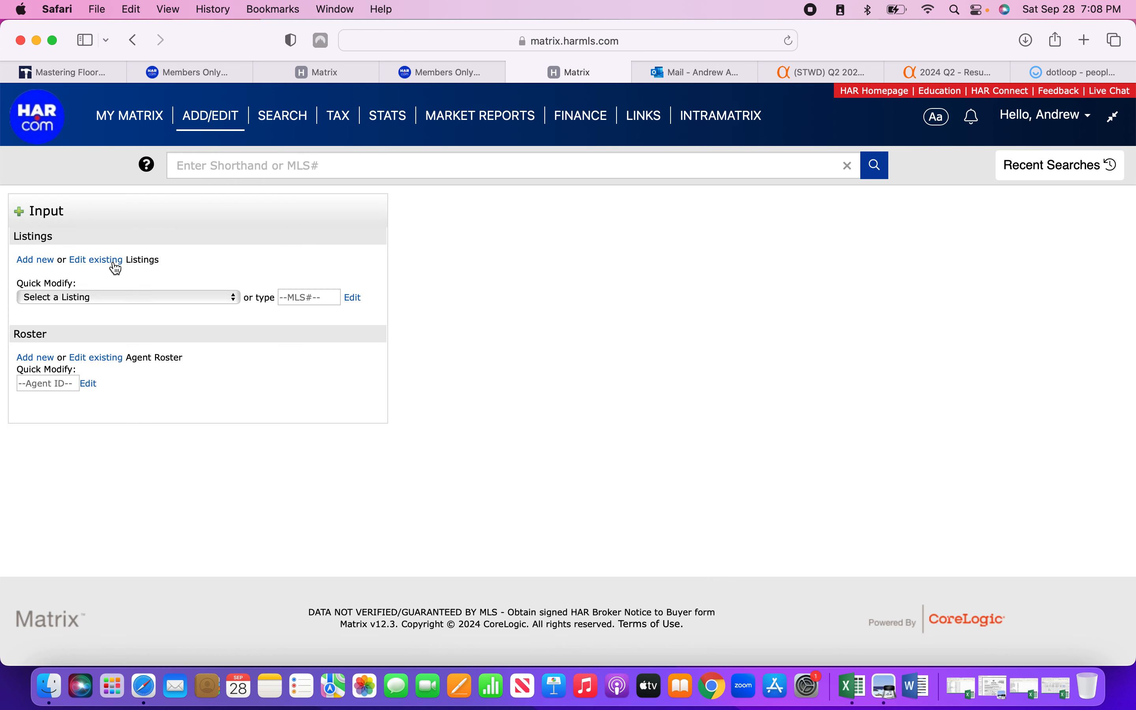
pyautogui.click(51, 266)
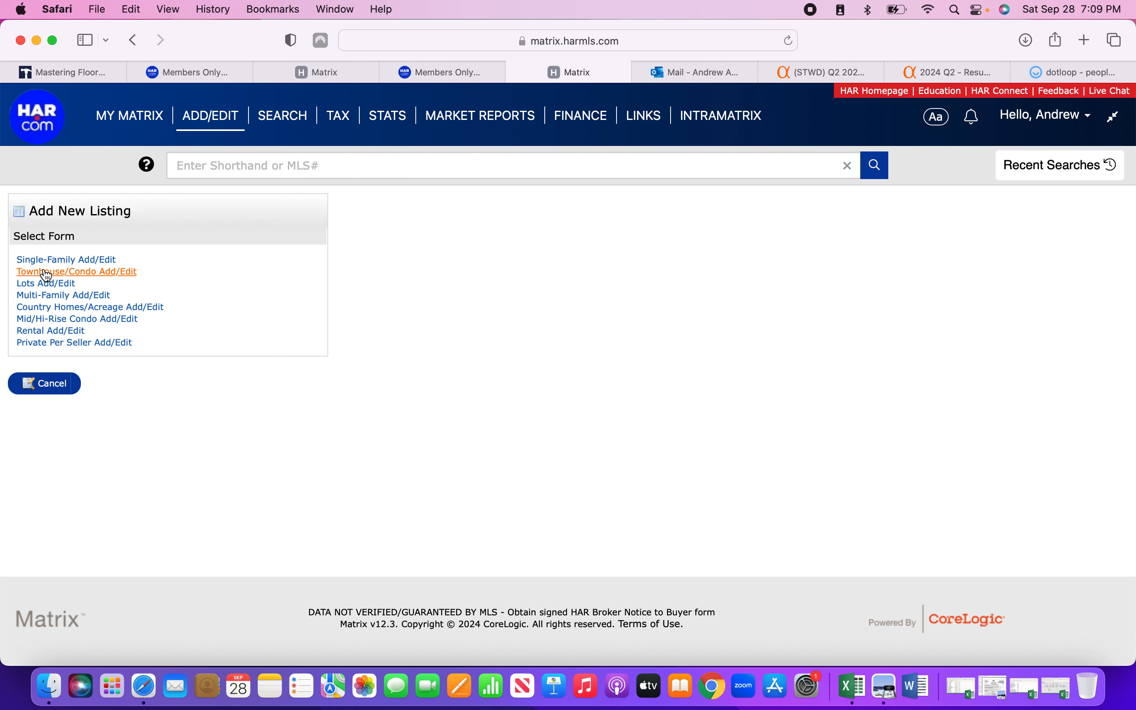
pyautogui.click(51, 331)
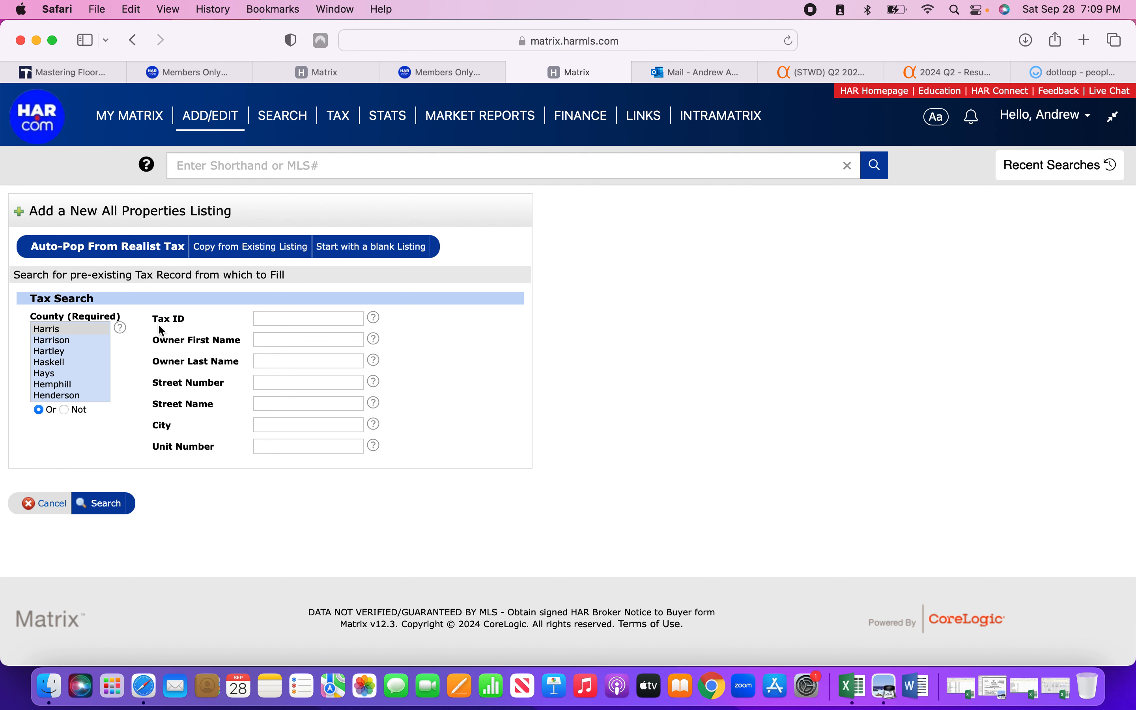
pyautogui.click(264, 321)
pyautogui.click(315, 73)
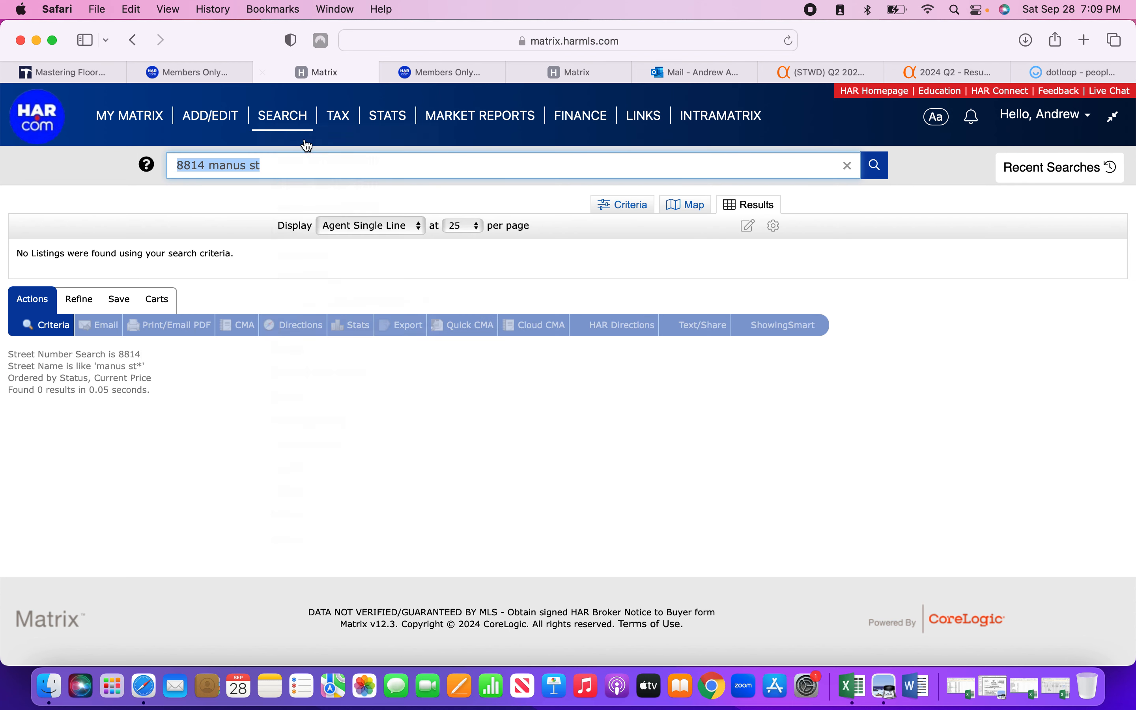
pyautogui.click(241, 166)
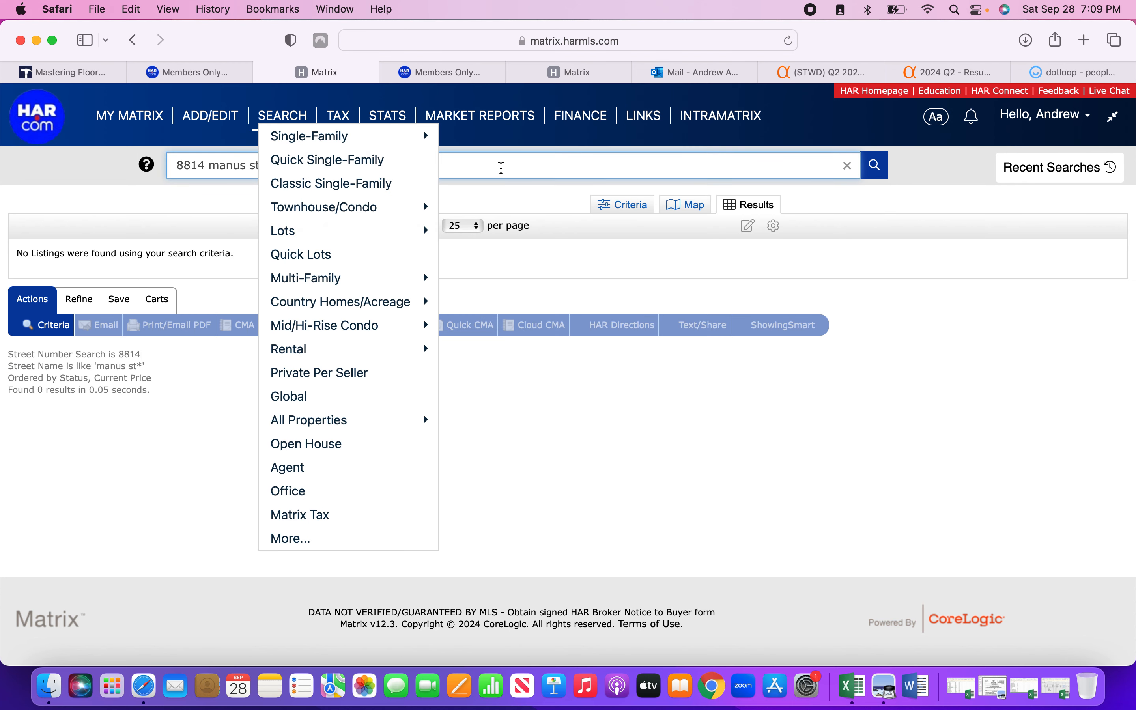
pyautogui.click(824, 444)
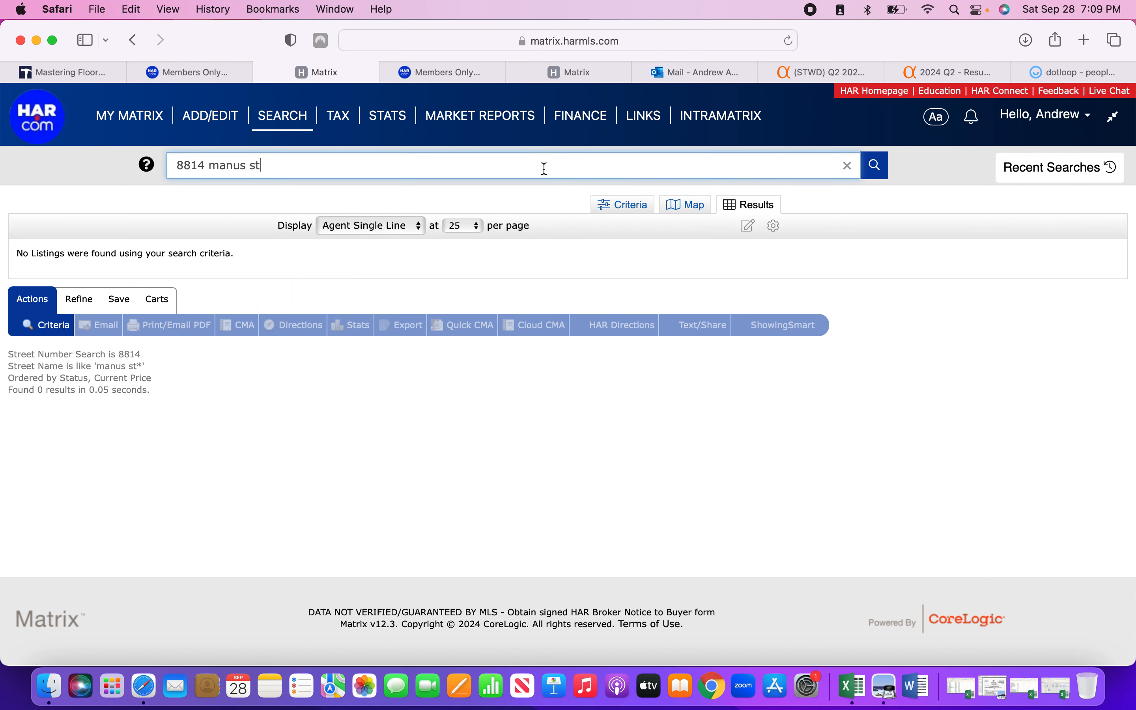
pyautogui.click(876, 166)
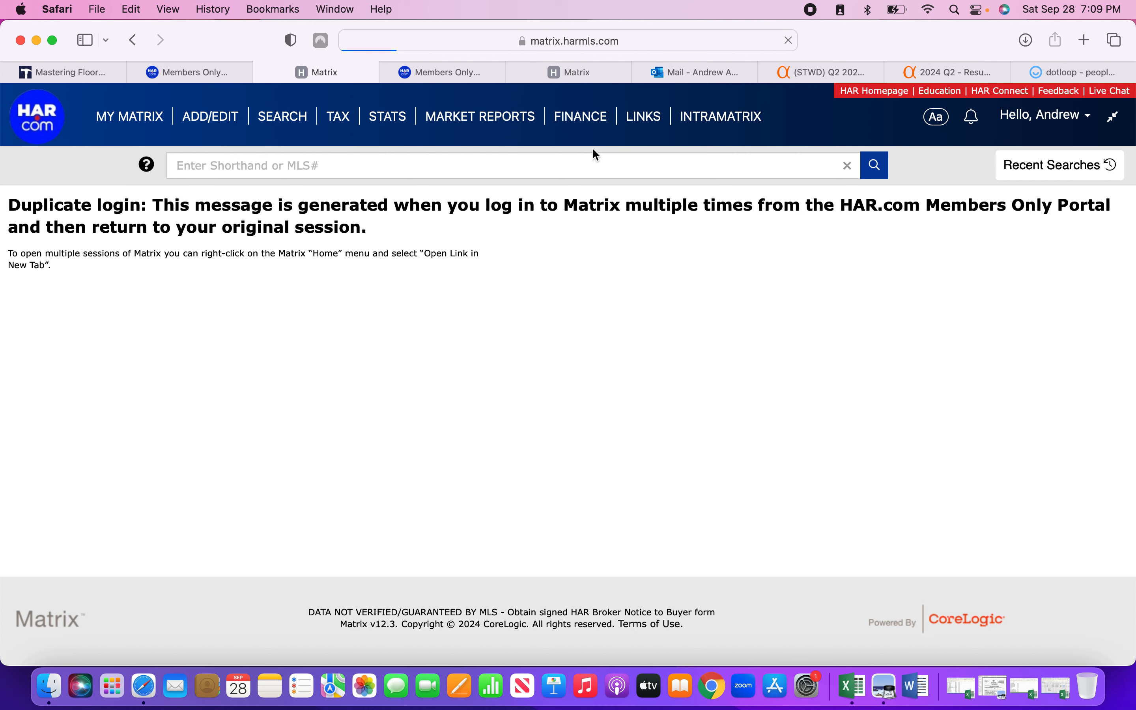
# Close the duplicate-login tab and open Matrix home in a new tab.
pyautogui.click(262, 73)
pyautogui.click(439, 73)
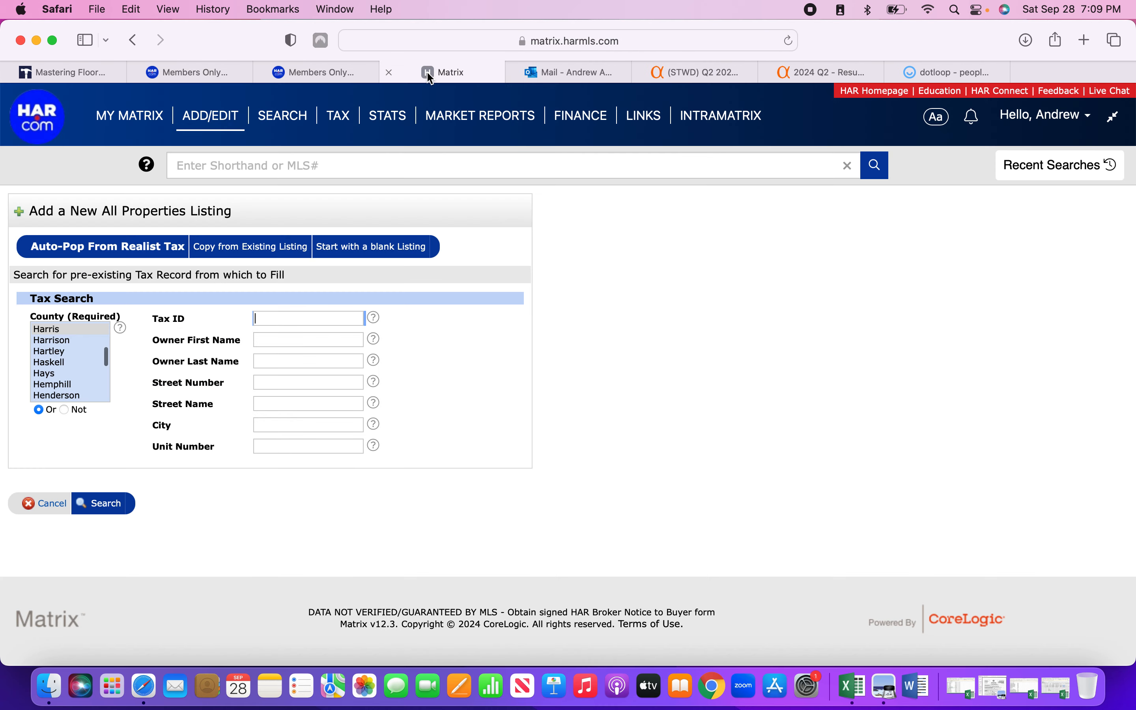
pyautogui.rightClick(39, 127)
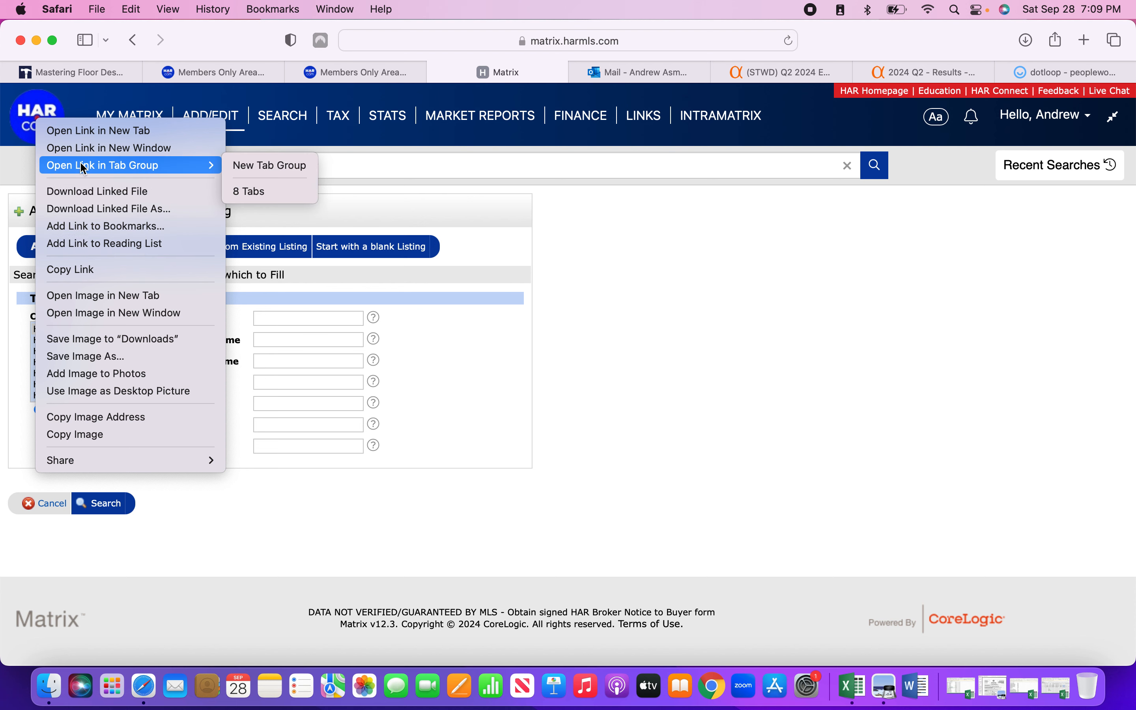
pyautogui.click(84, 134)
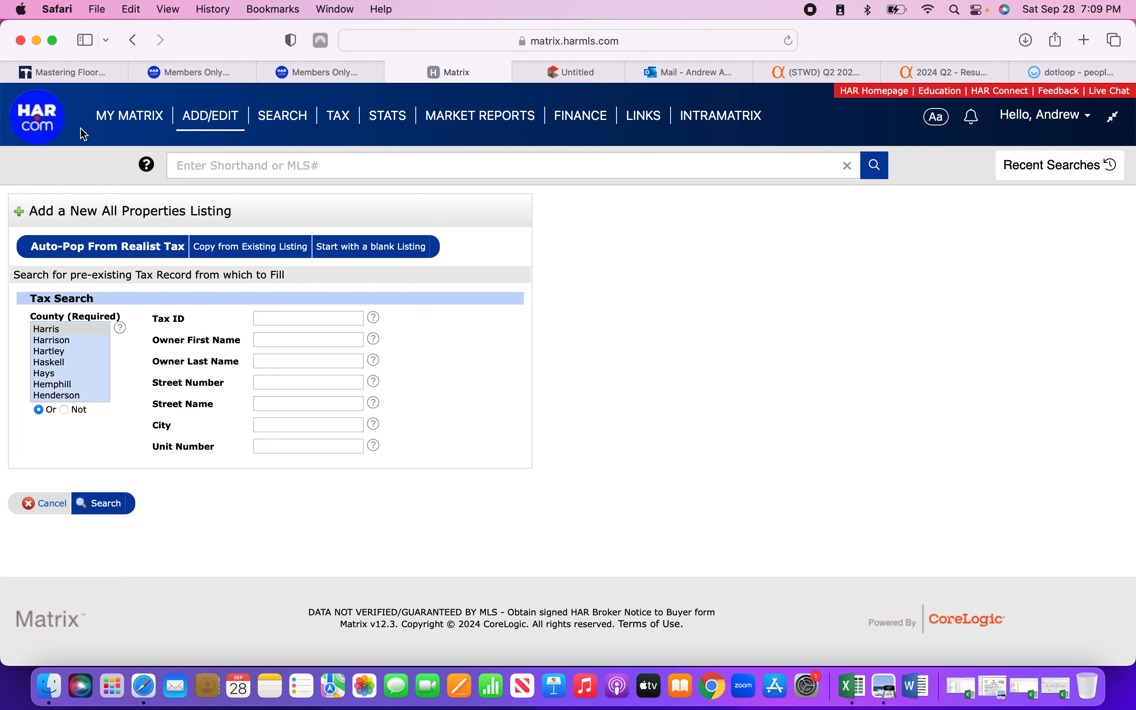
pyautogui.click(561, 78)
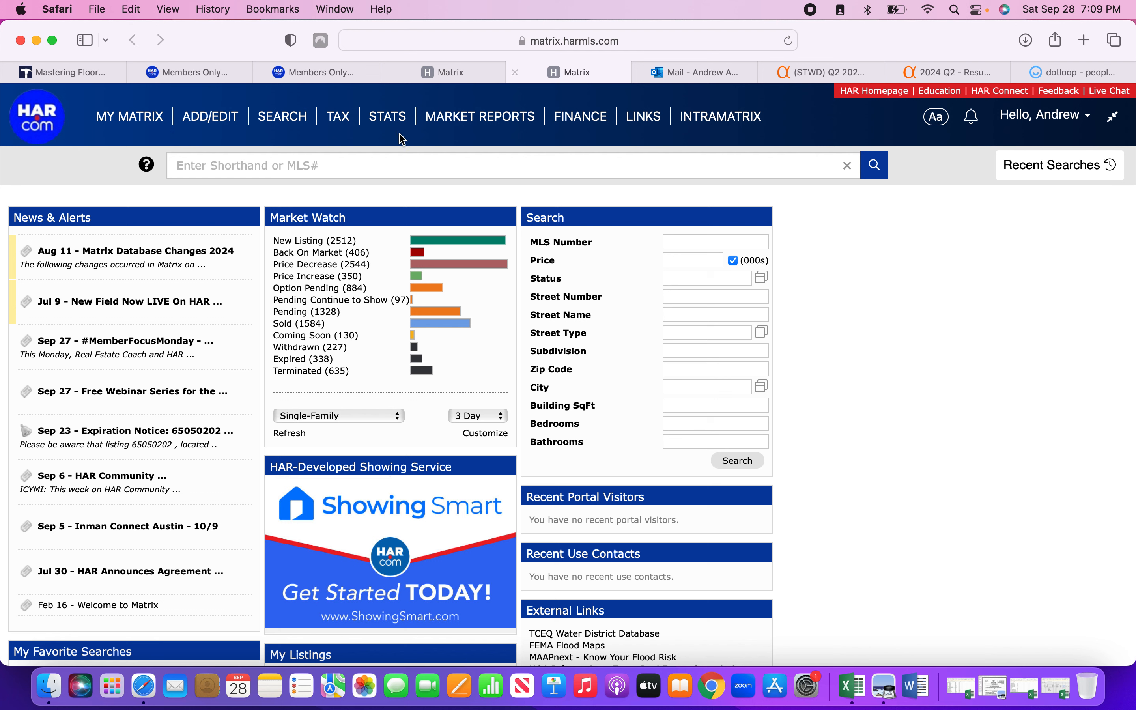
pyautogui.click(359, 164)
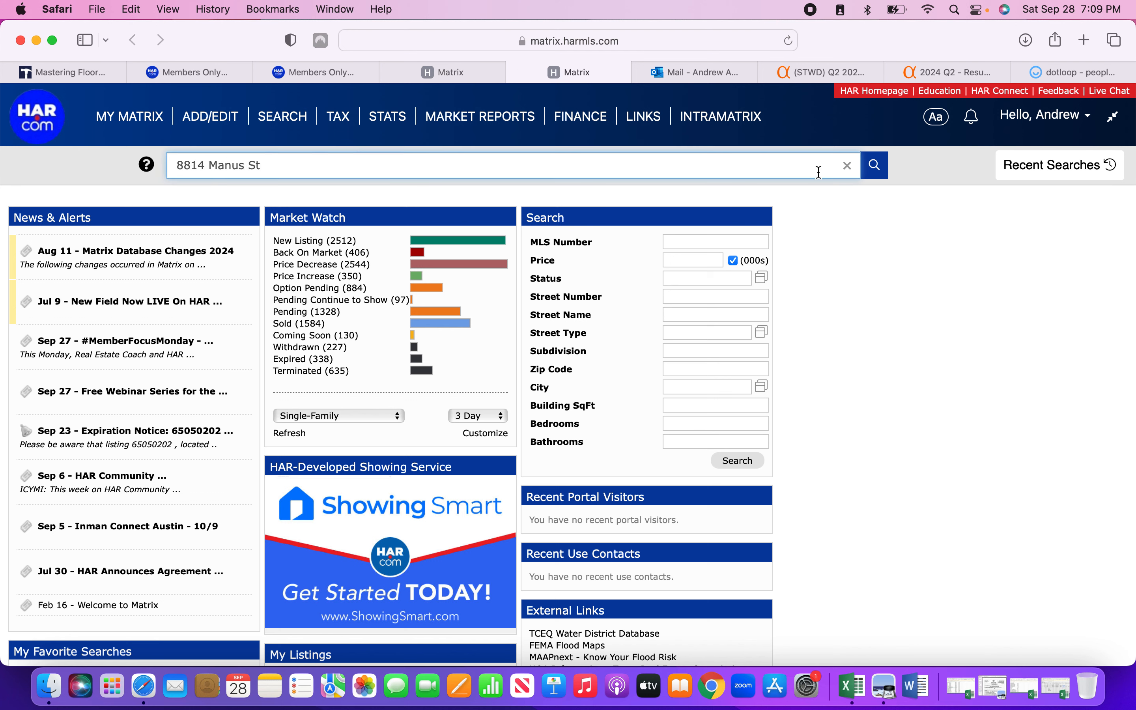
pyautogui.click(876, 166)
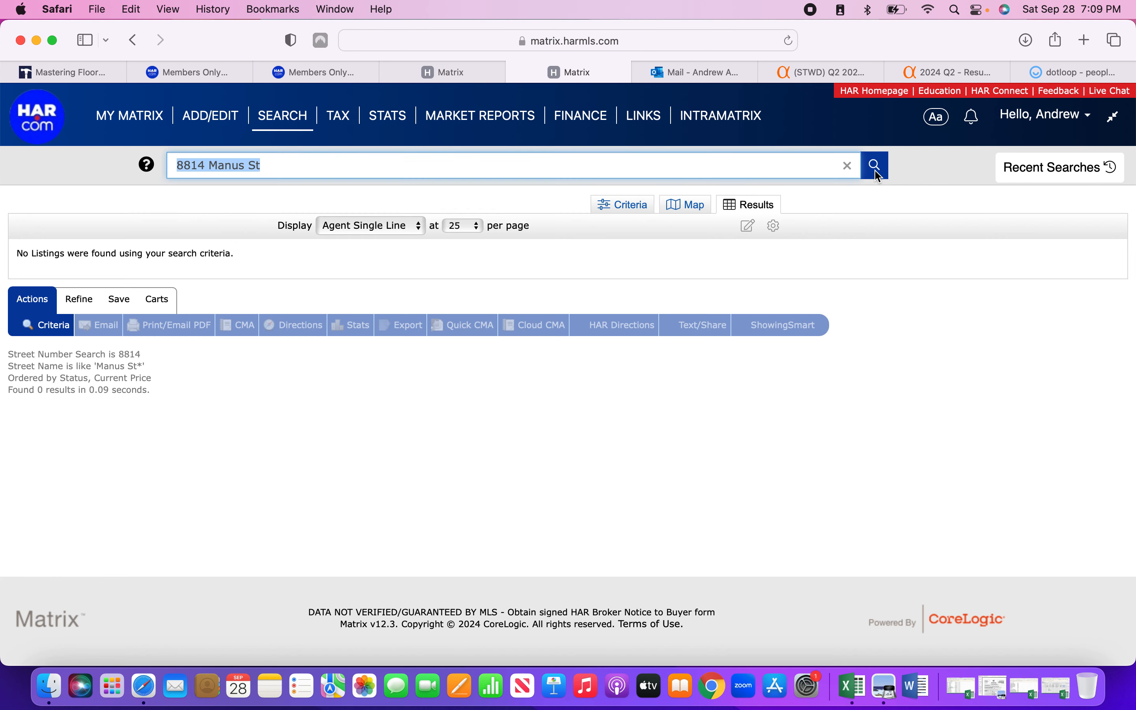
pyautogui.click(639, 163)
pyautogui.press('BackSpace')
pyautogui.press('BackSpace')
pyautogui.click(877, 167)
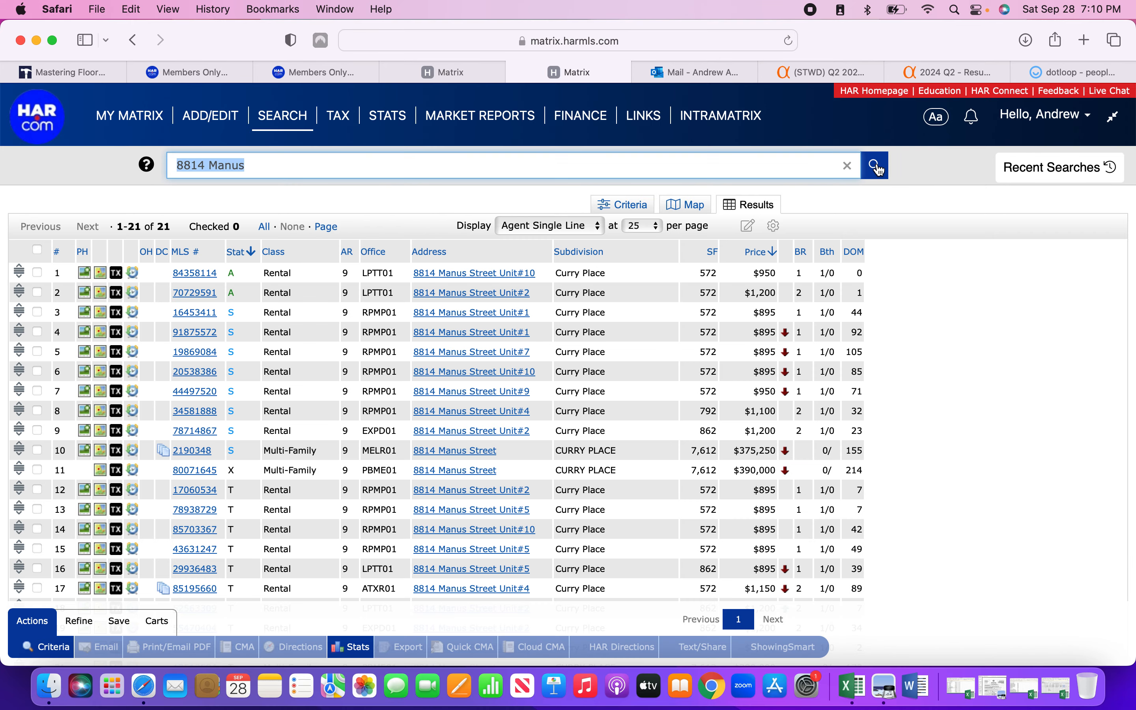
pyautogui.scroll(-2, 978, 457)
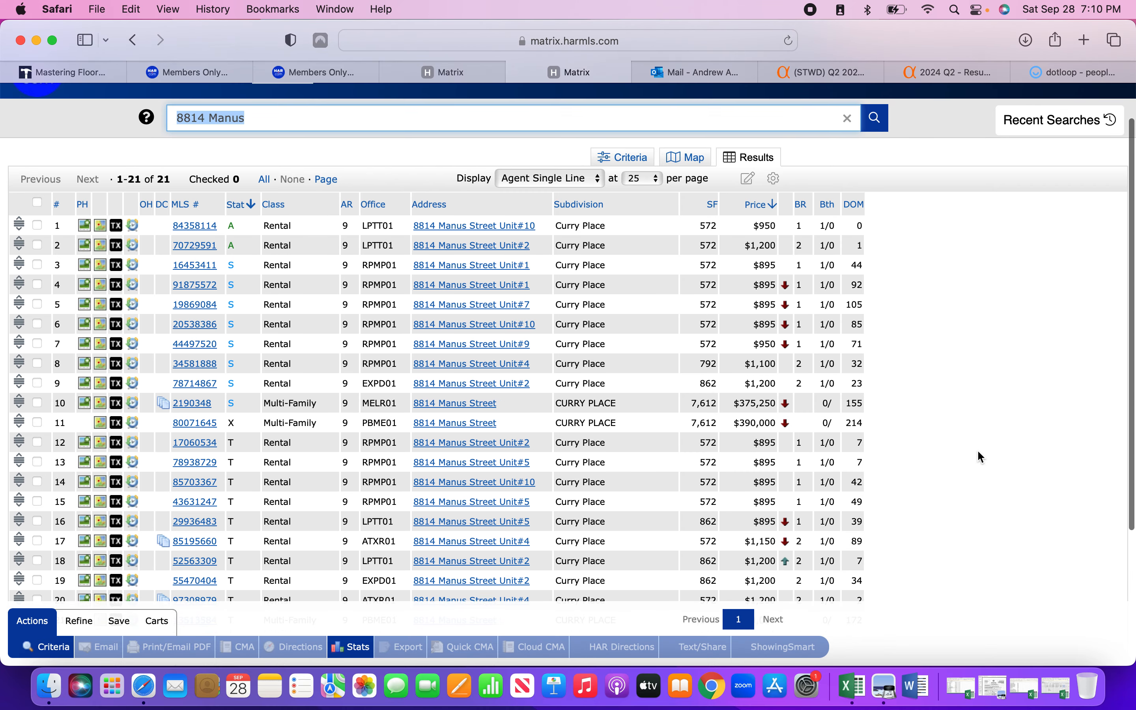
pyautogui.scroll(-2, 980, 458)
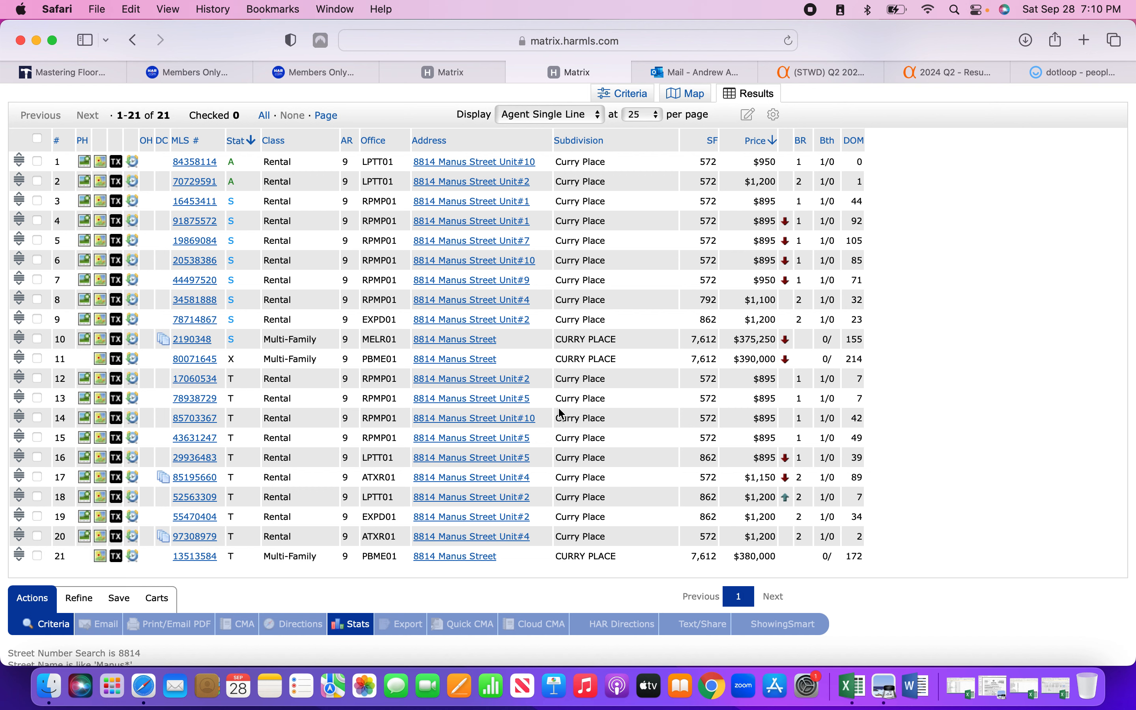
pyautogui.click(195, 300)
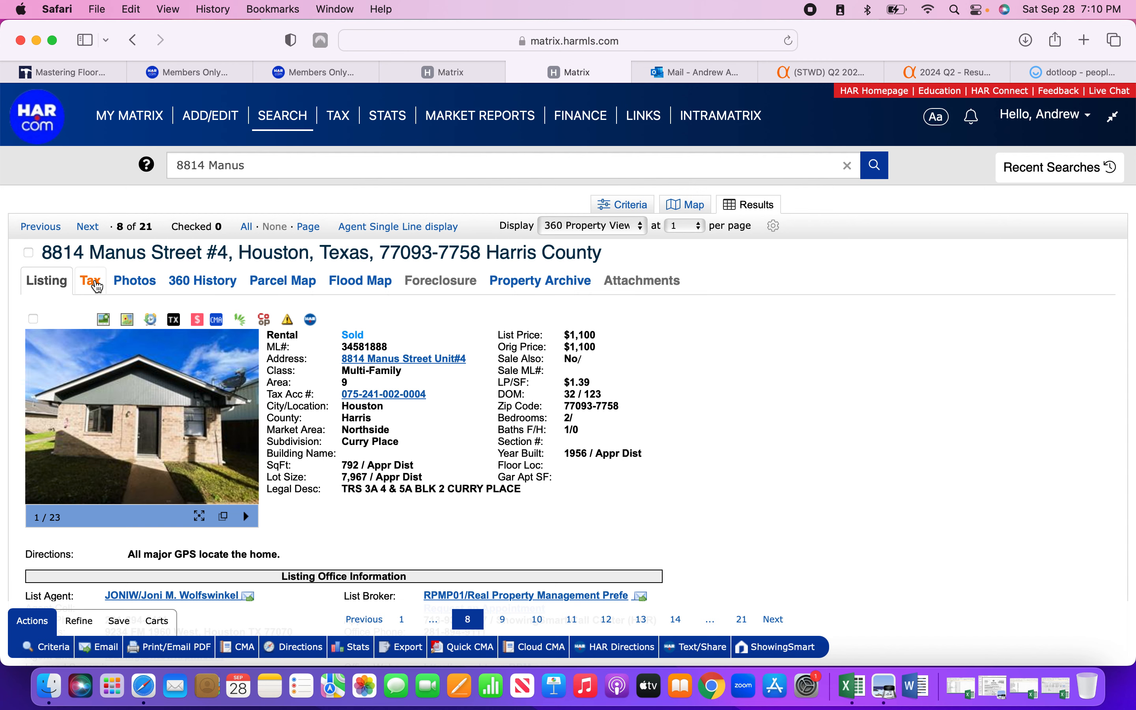
pyautogui.click(97, 286)
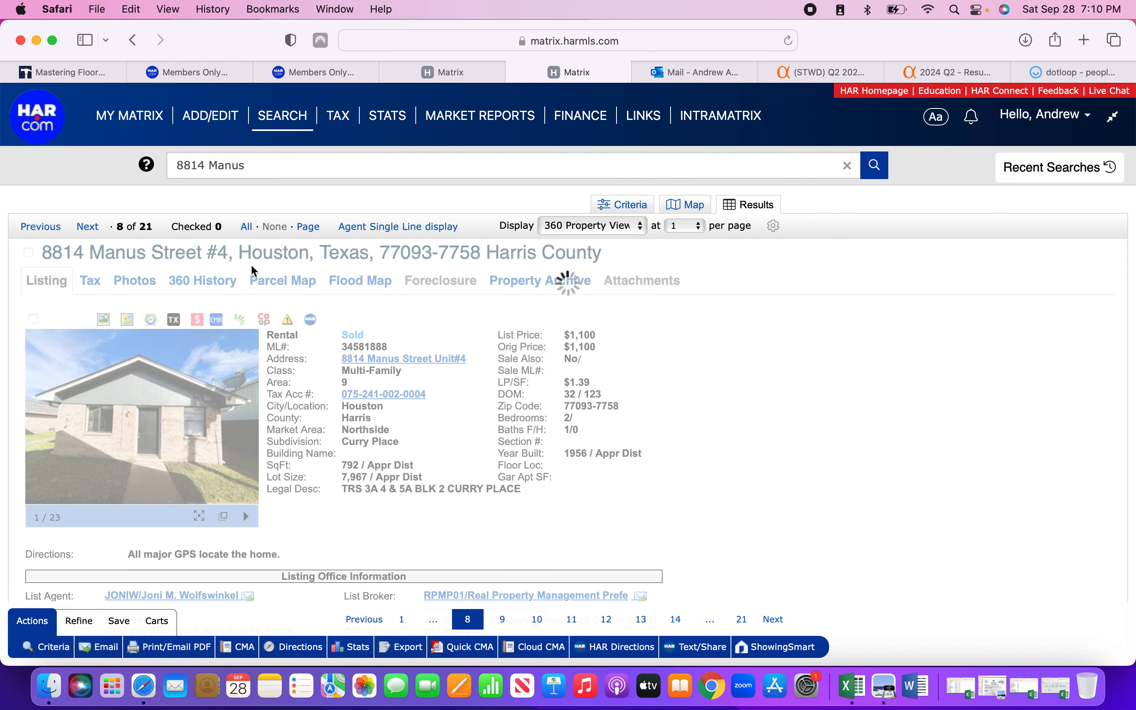
pyautogui.scroll(-3, 186, 503)
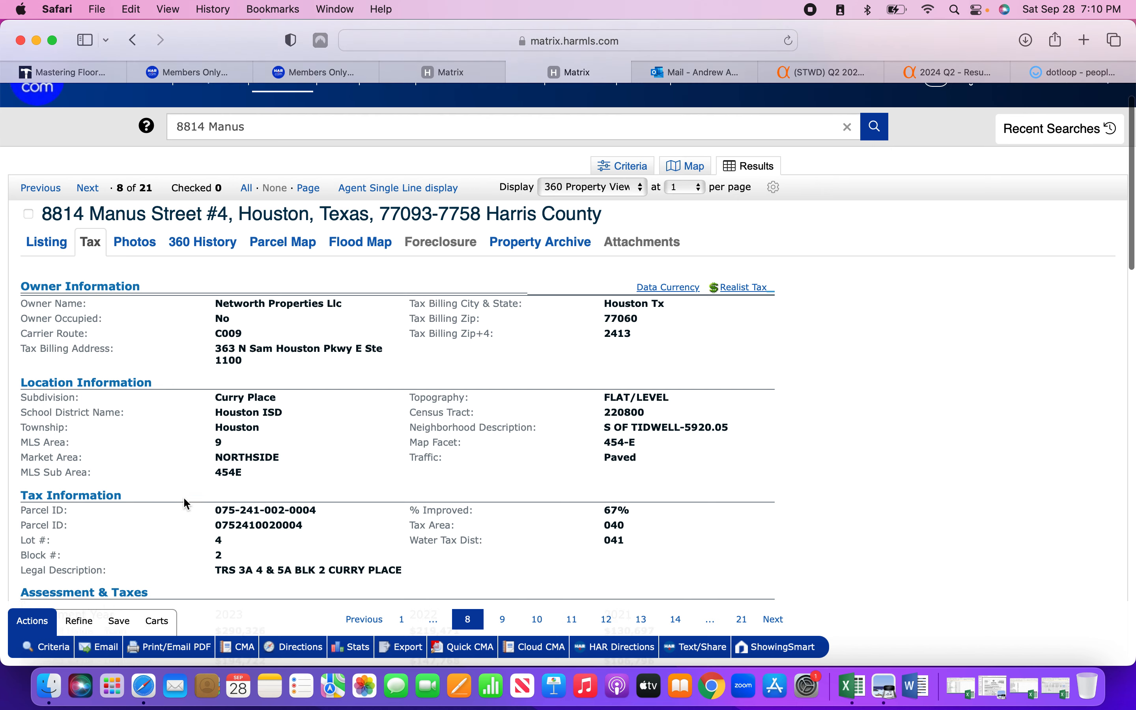
pyautogui.moveTo(217, 508); pyautogui.dragTo(304, 508)
pyautogui.press('super+c')
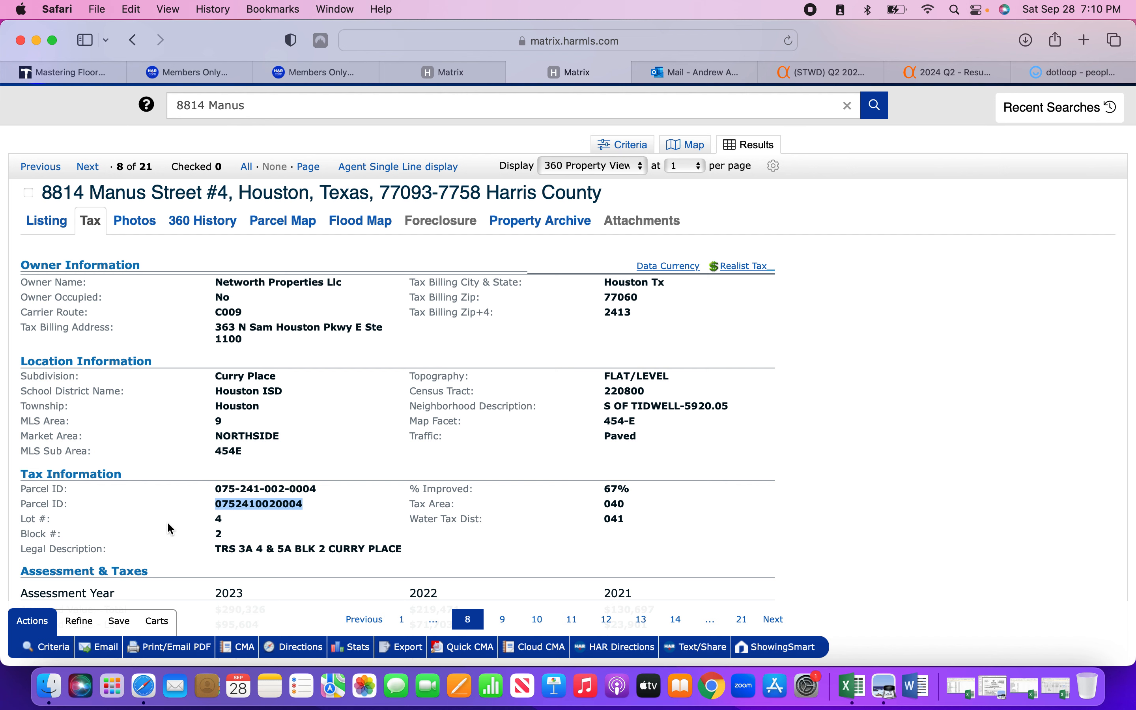
# Paste the parcel ID into the new listing's Tax ID field.
pyautogui.click(444, 72)
pyautogui.click(300, 315)
pyautogui.press('super+v')
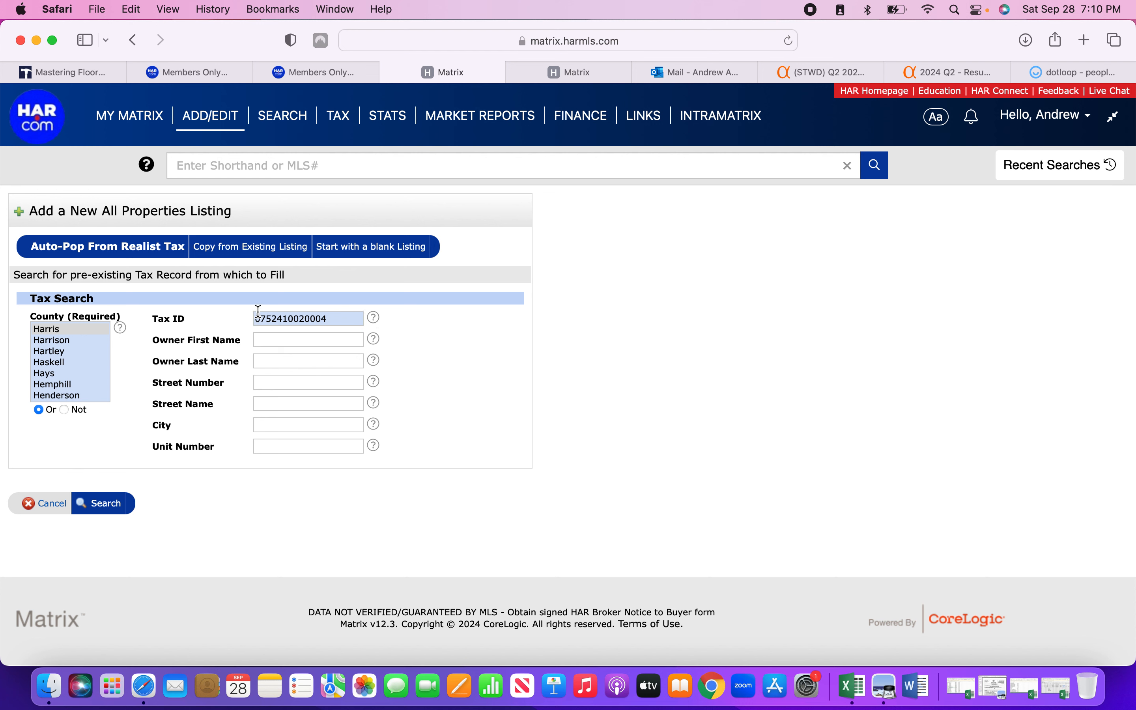
pyautogui.click(112, 508)
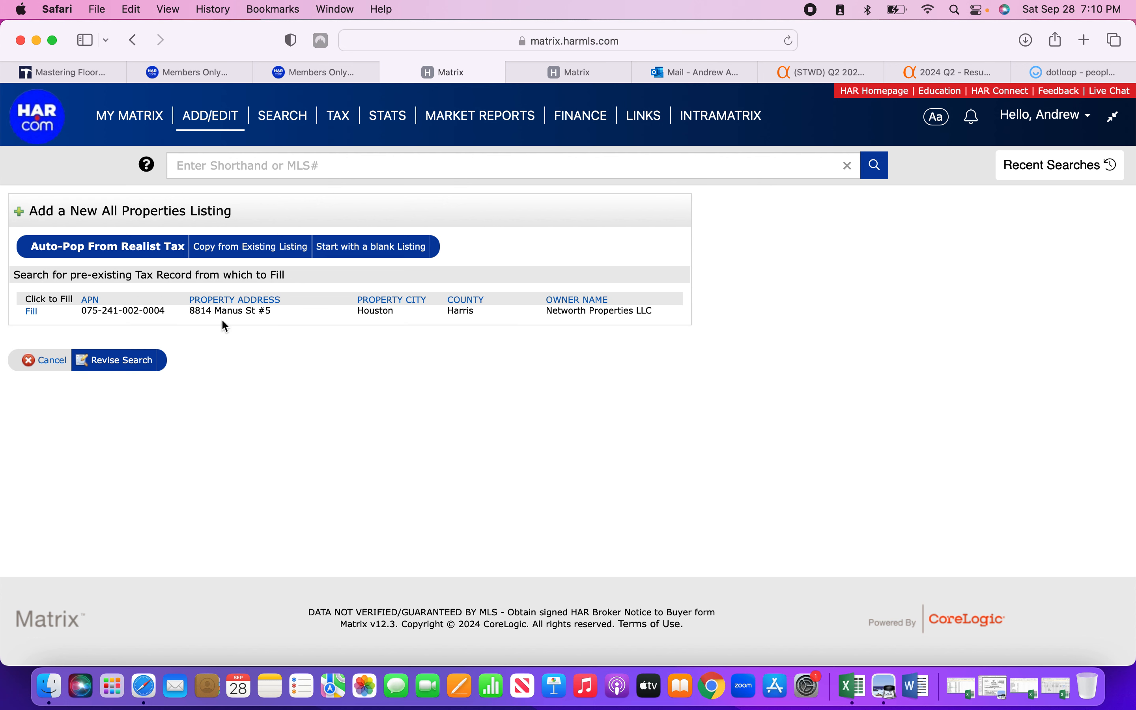
pyautogui.click(33, 313)
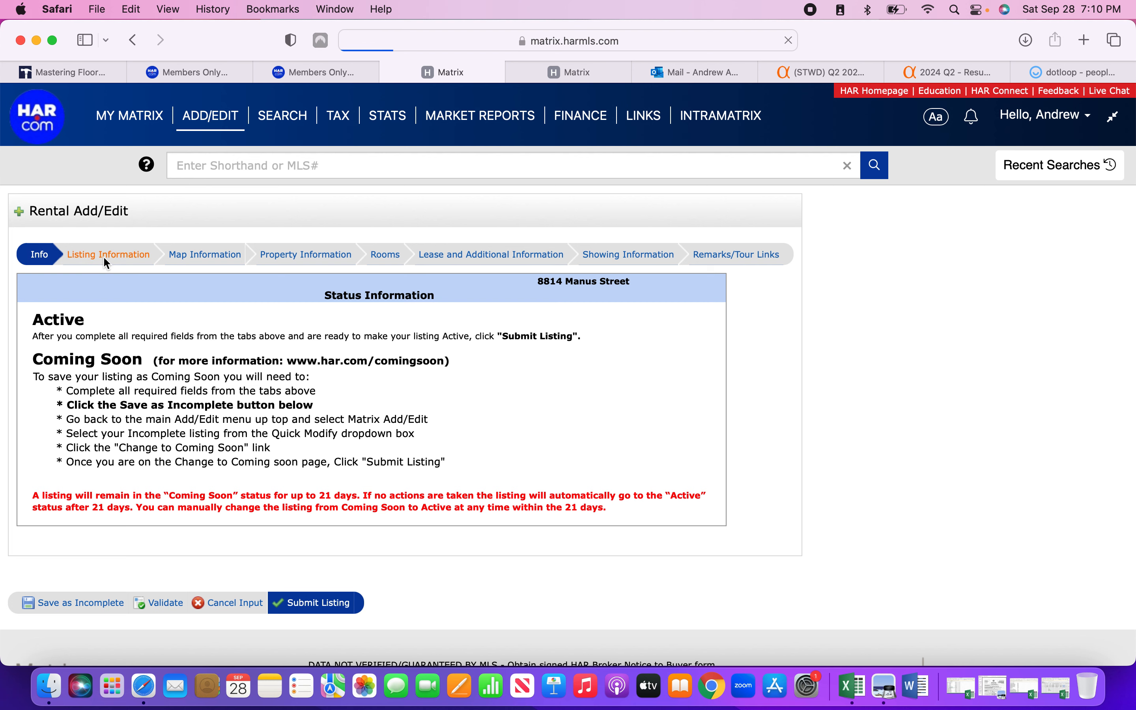
pyautogui.click(105, 257)
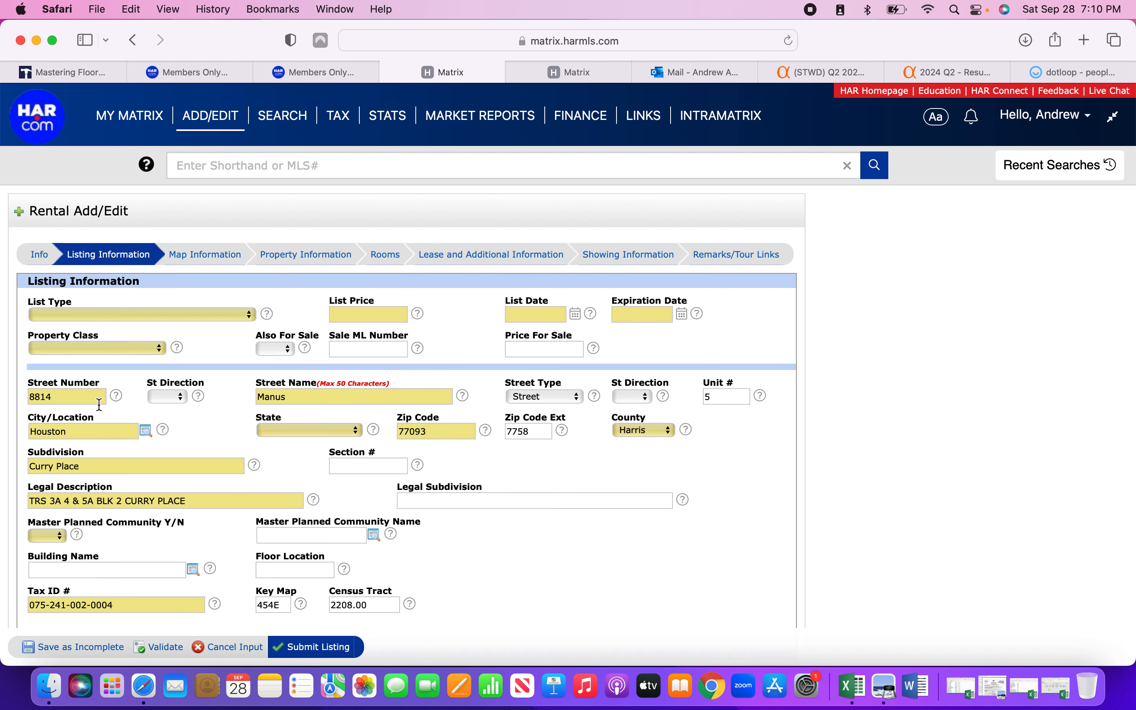
# Clear unit 5, set list type Exclusive Right to Sell/Lease and class Multi-Family.
pyautogui.click(710, 396)
pyautogui.press('BackSpace')
pyautogui.click(218, 319)
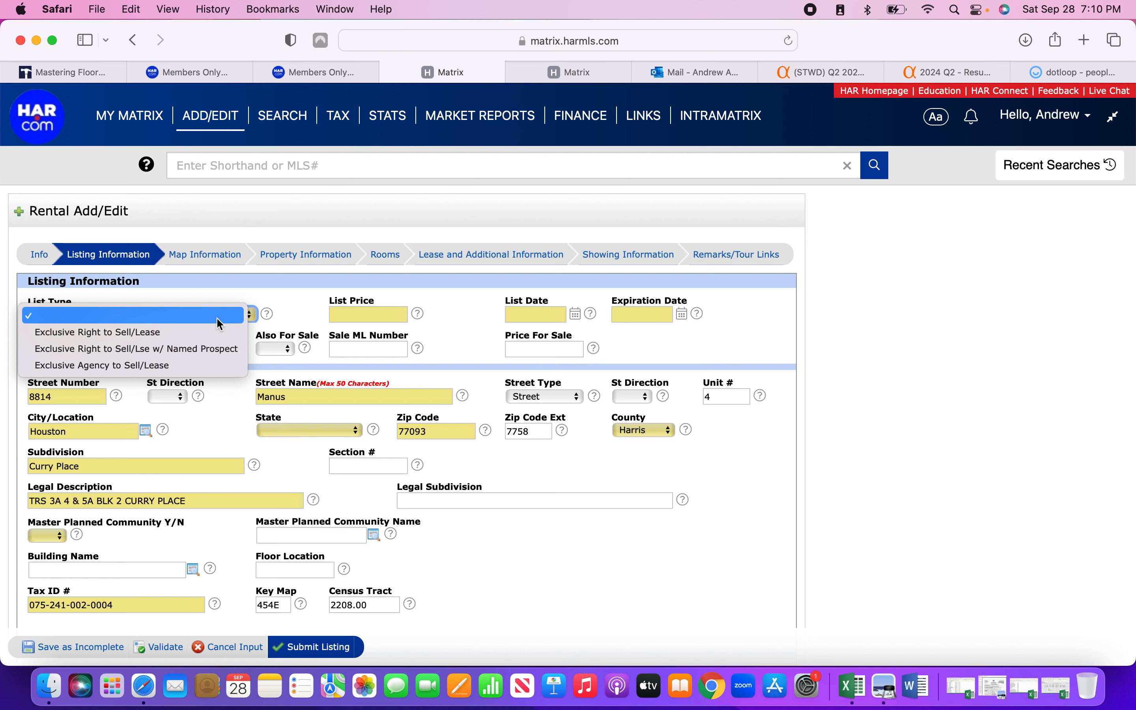
pyautogui.click(196, 332)
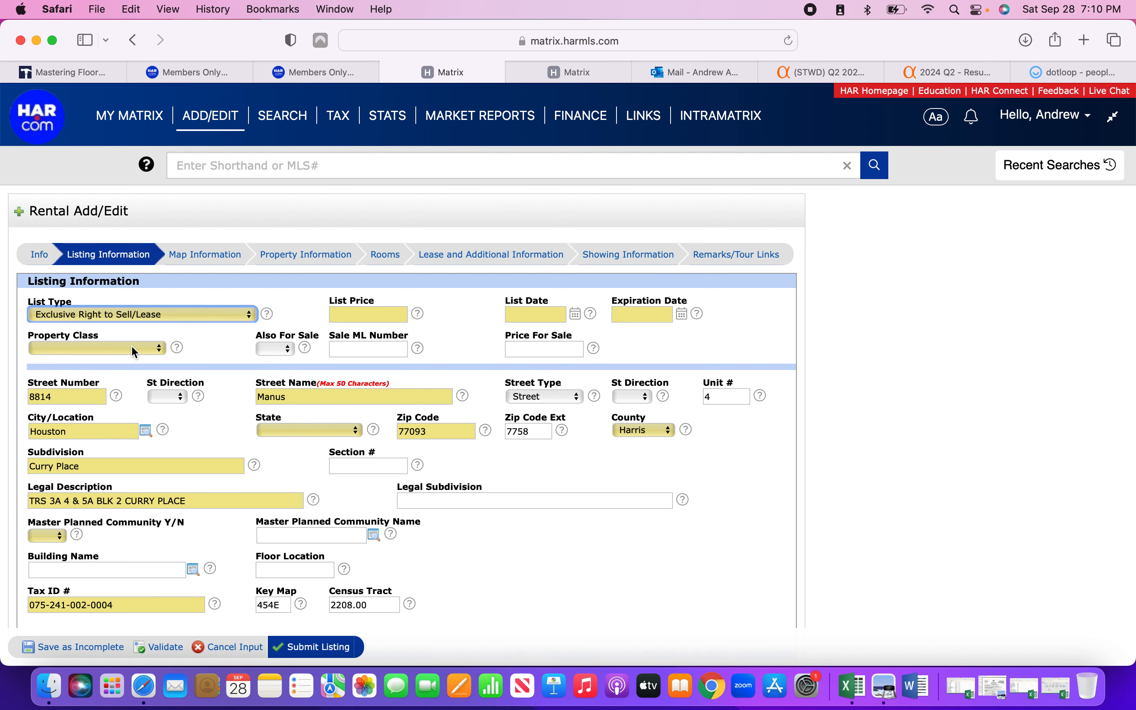
pyautogui.click(135, 349)
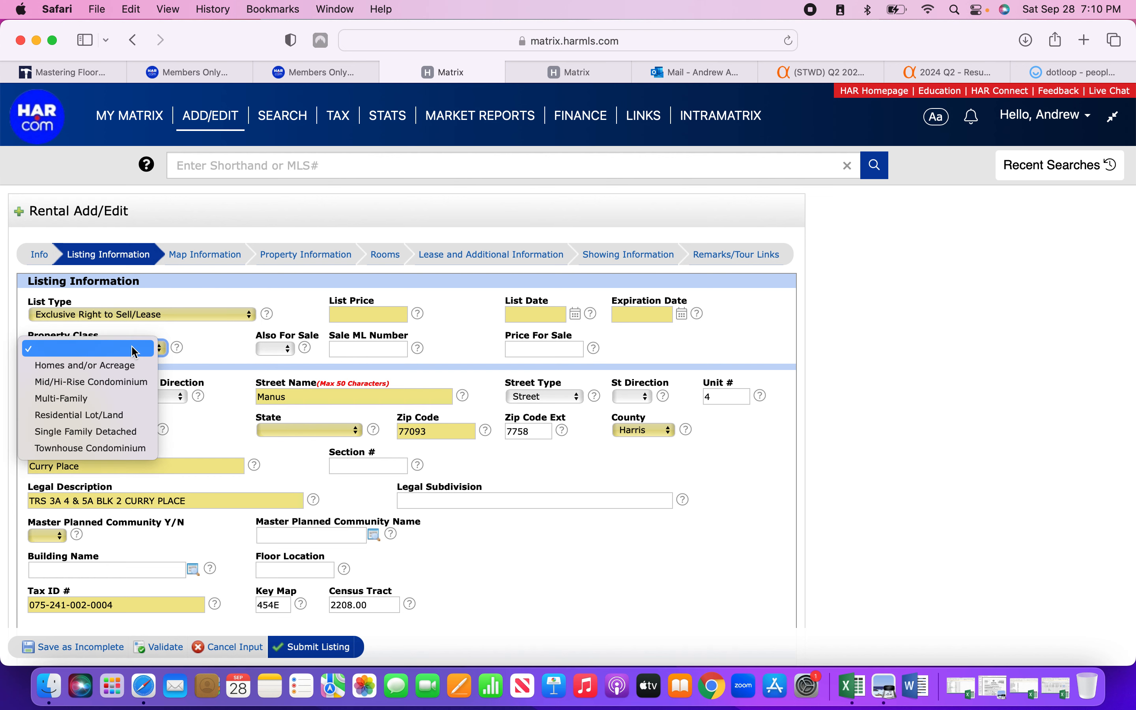
pyautogui.click(111, 402)
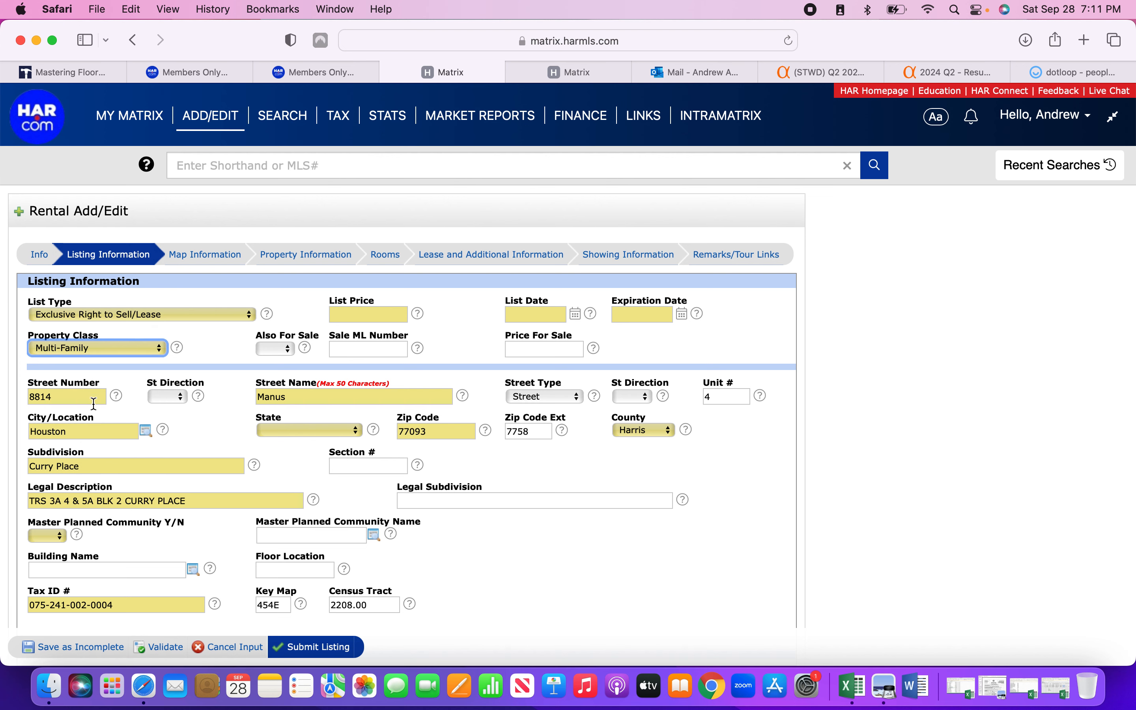
pyautogui.click(114, 349)
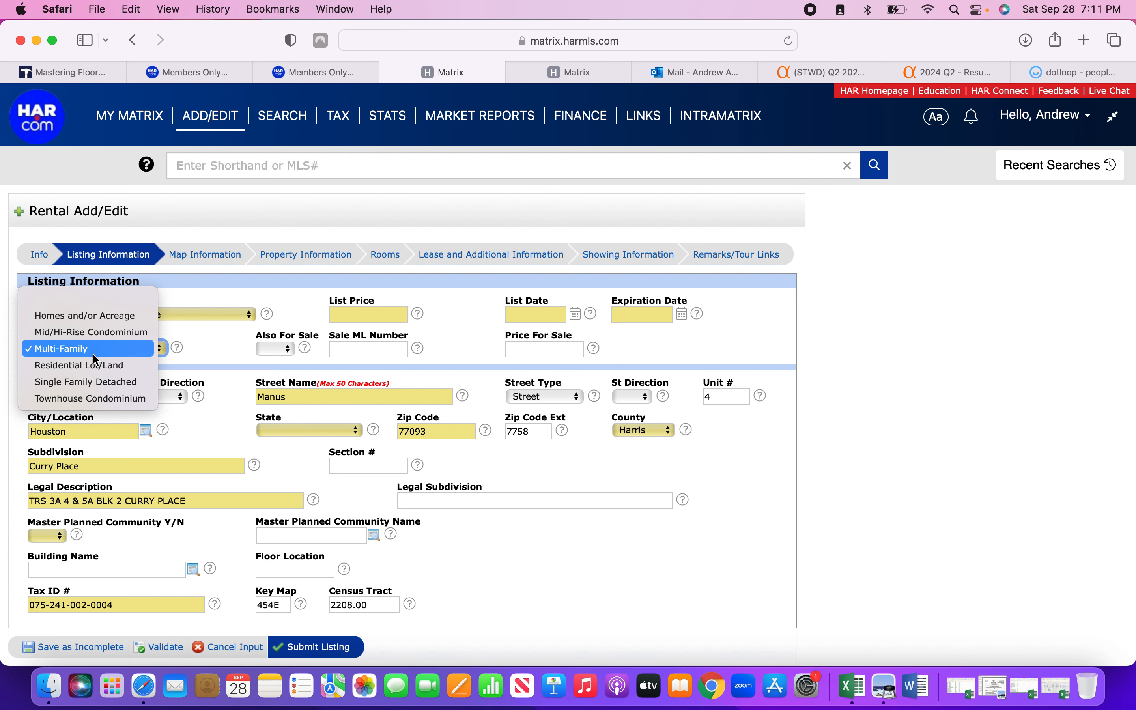
pyautogui.click(135, 355)
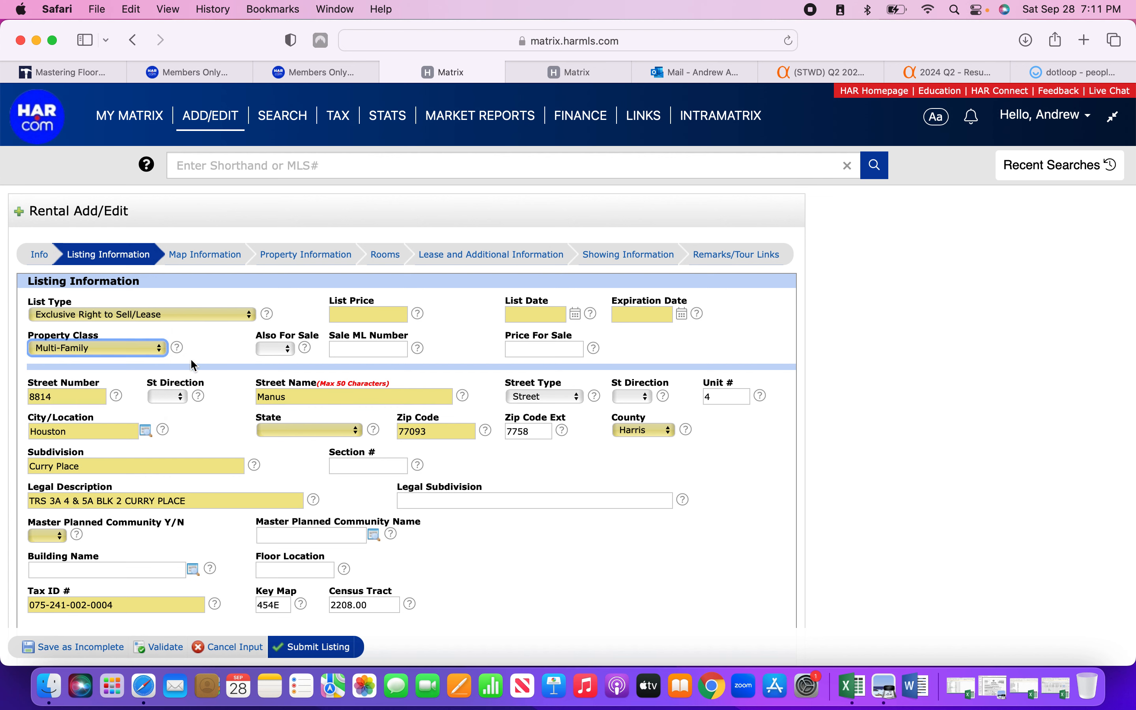
# Enter list price 1200, list date 09/28/2024 and expiration 12/31/2024.
pyautogui.click(336, 315)
pyautogui.write('1200')
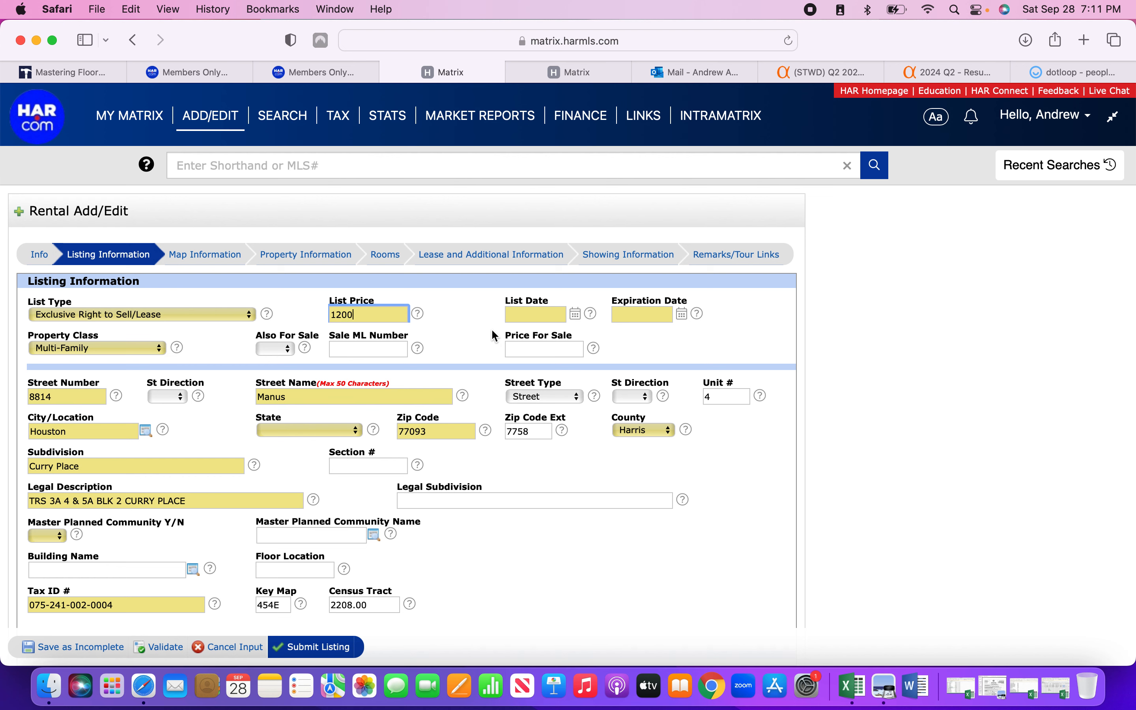
pyautogui.click(491, 330)
pyautogui.click(577, 316)
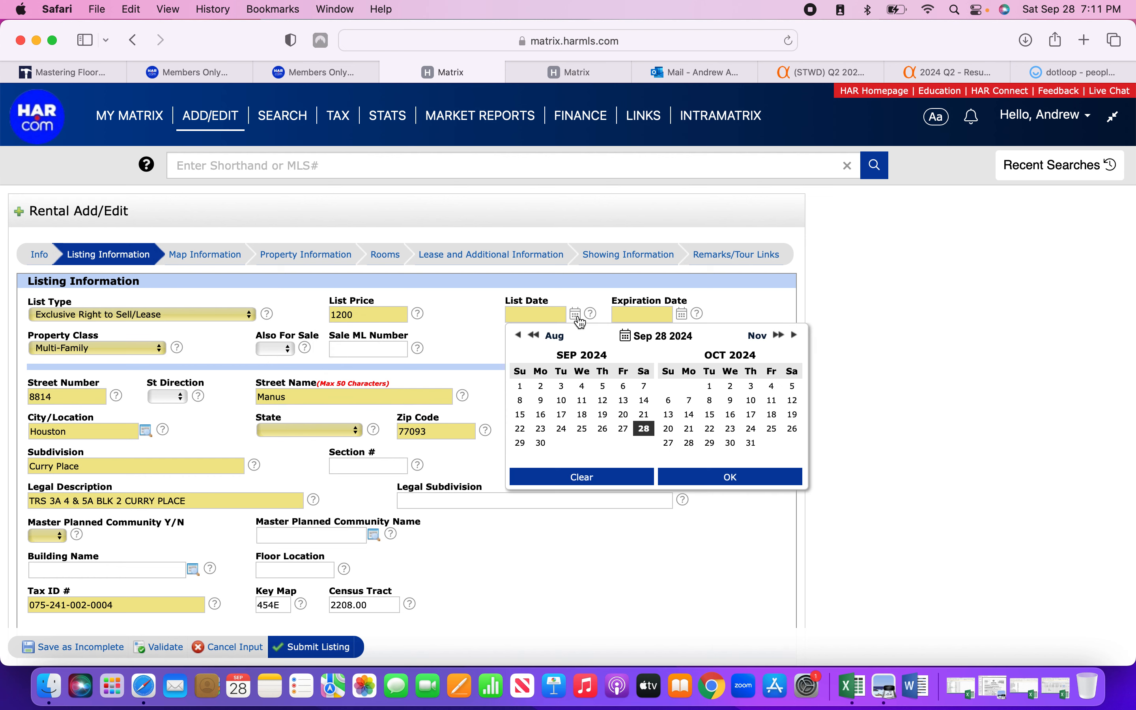
pyautogui.click(644, 428)
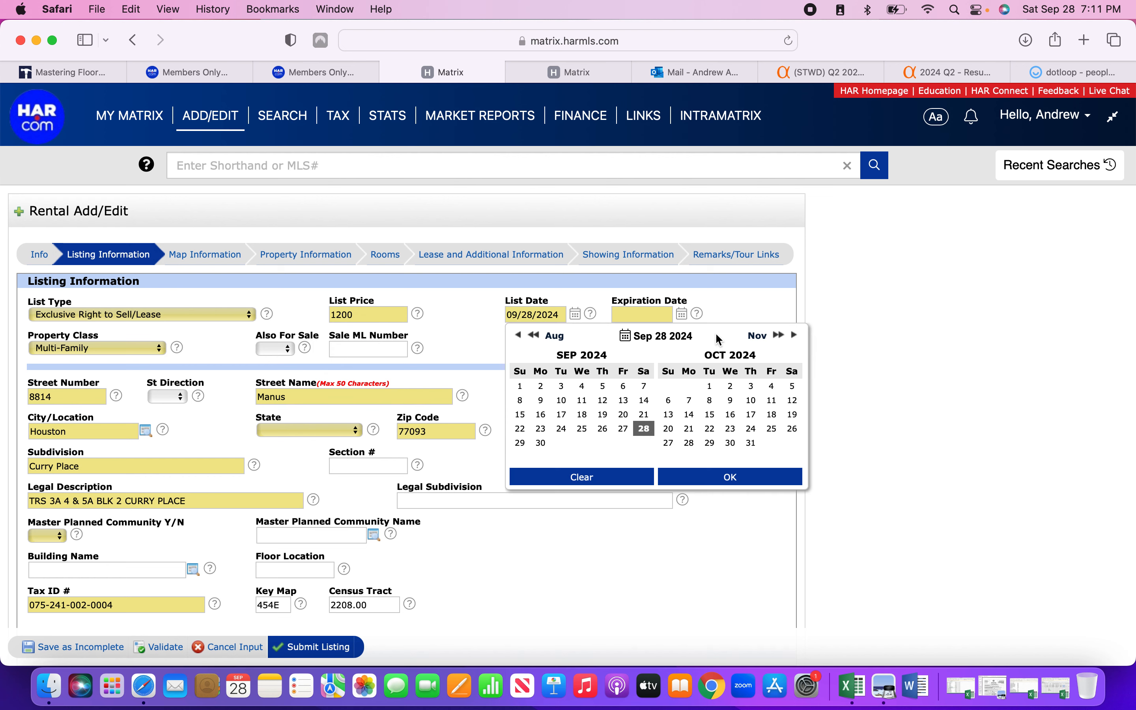
pyautogui.click(739, 308)
pyautogui.click(683, 315)
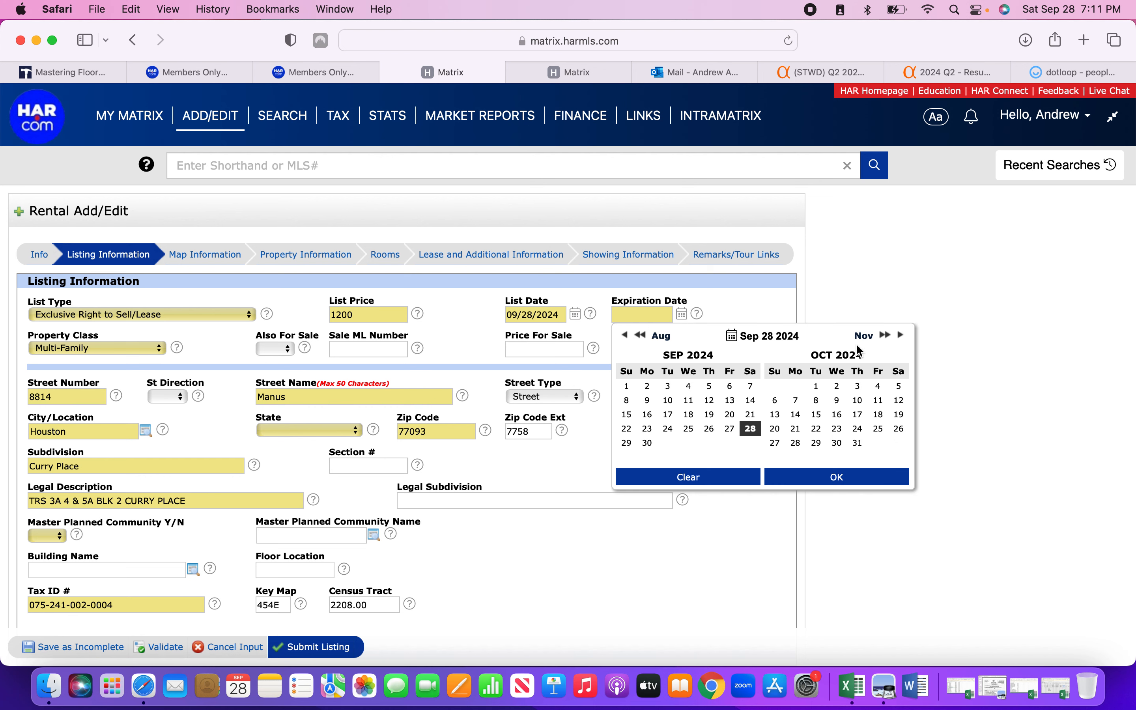
pyautogui.click(899, 336)
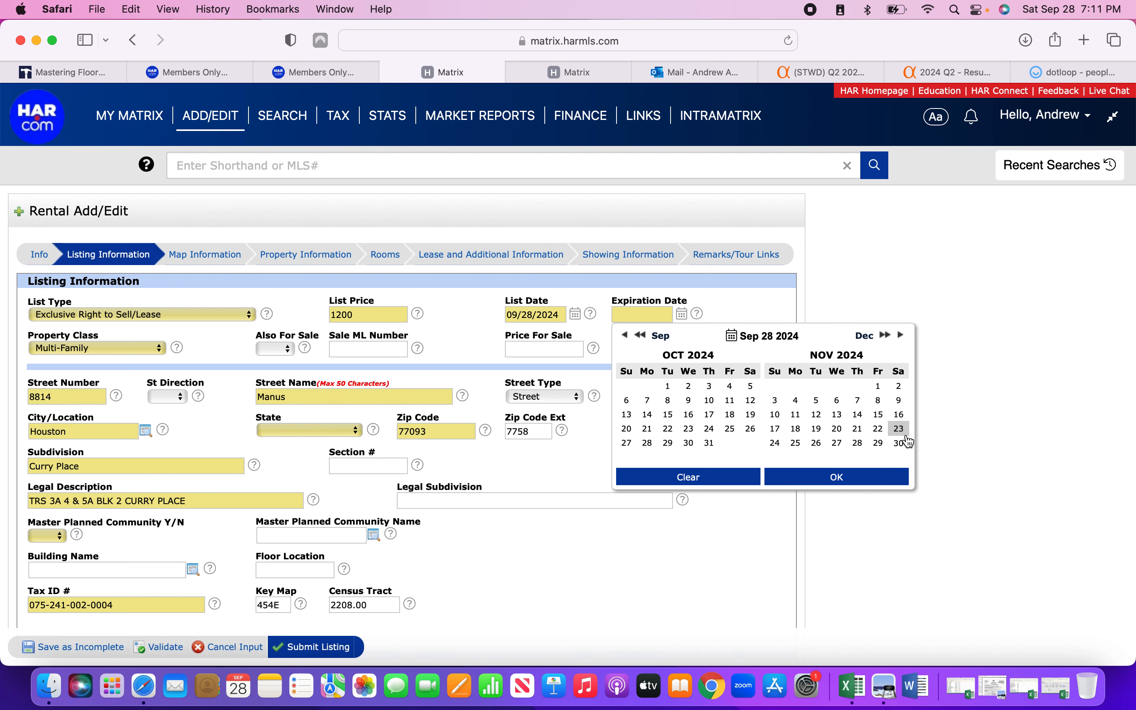
pyautogui.click(900, 335)
pyautogui.click(818, 444)
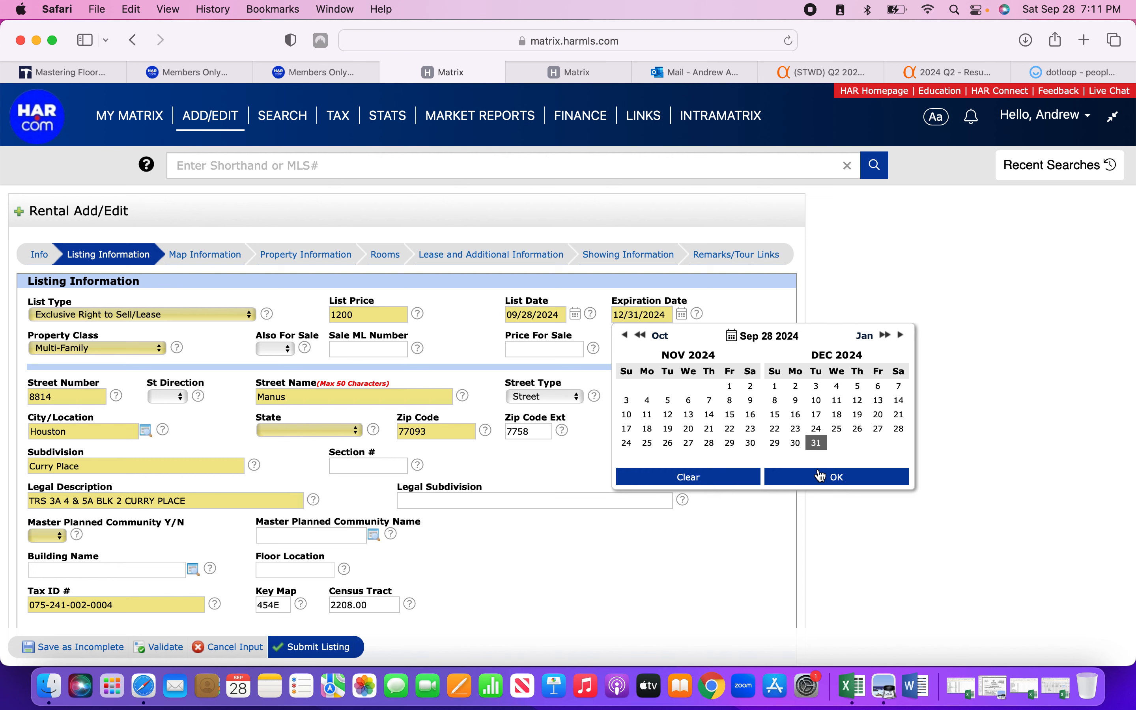
pyautogui.click(821, 477)
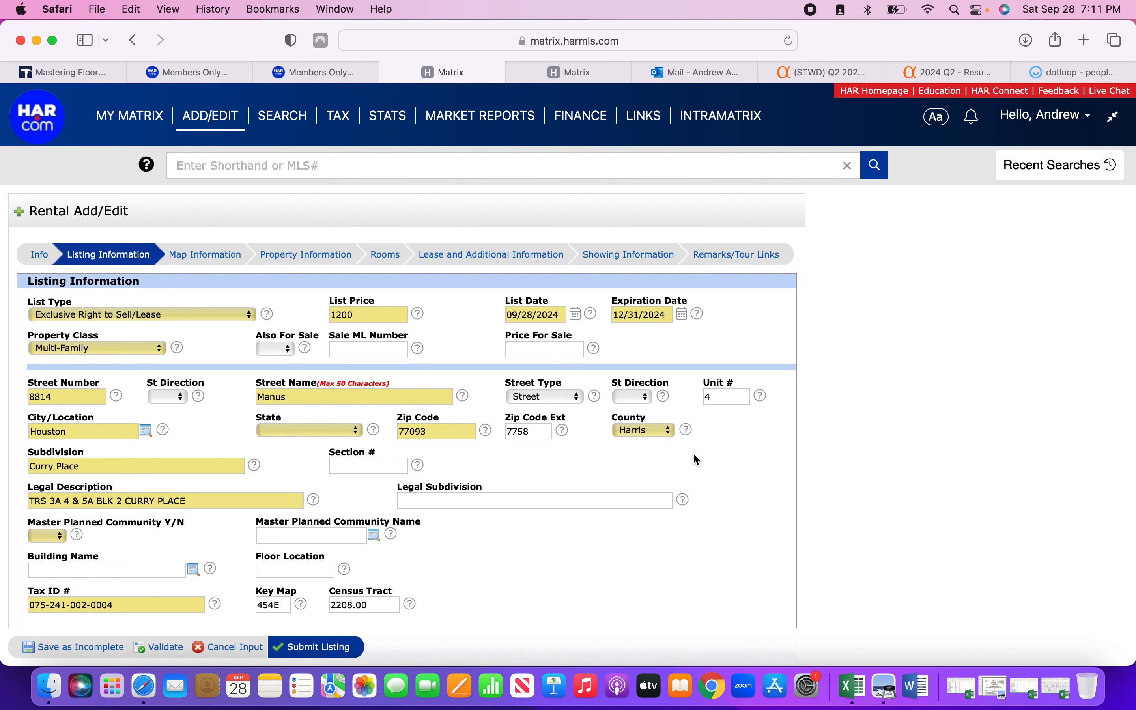
# Set State to Texas and Master Planned Community to No.
pyautogui.click(323, 432)
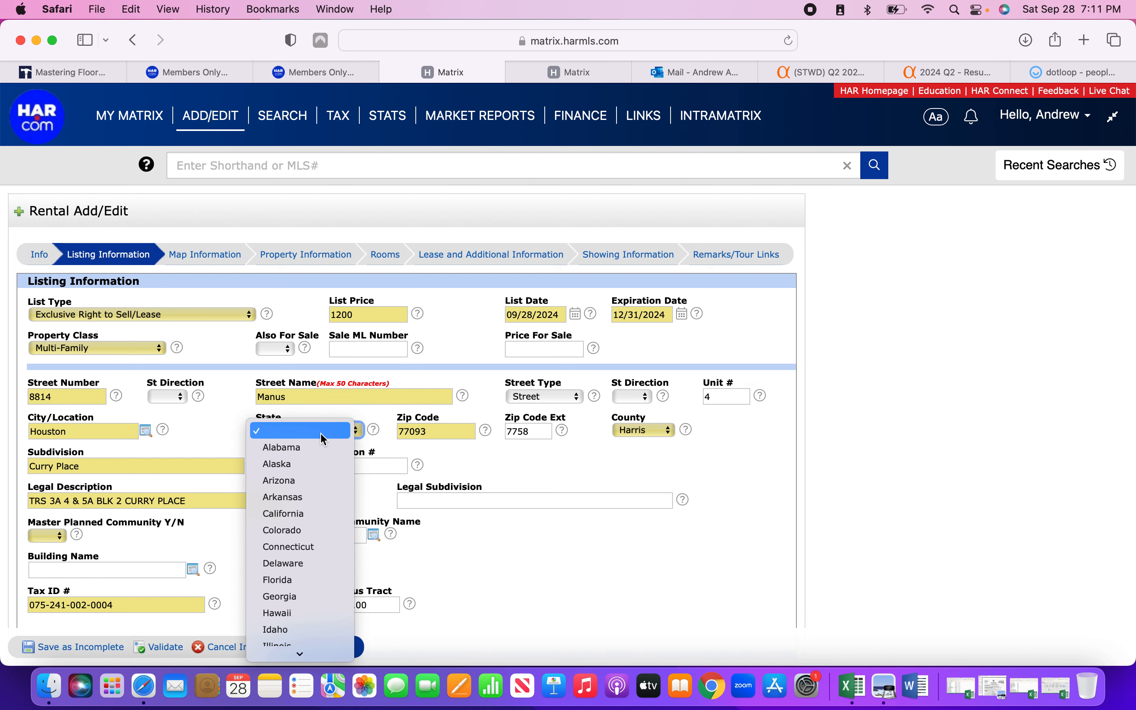
pyautogui.click(224, 404)
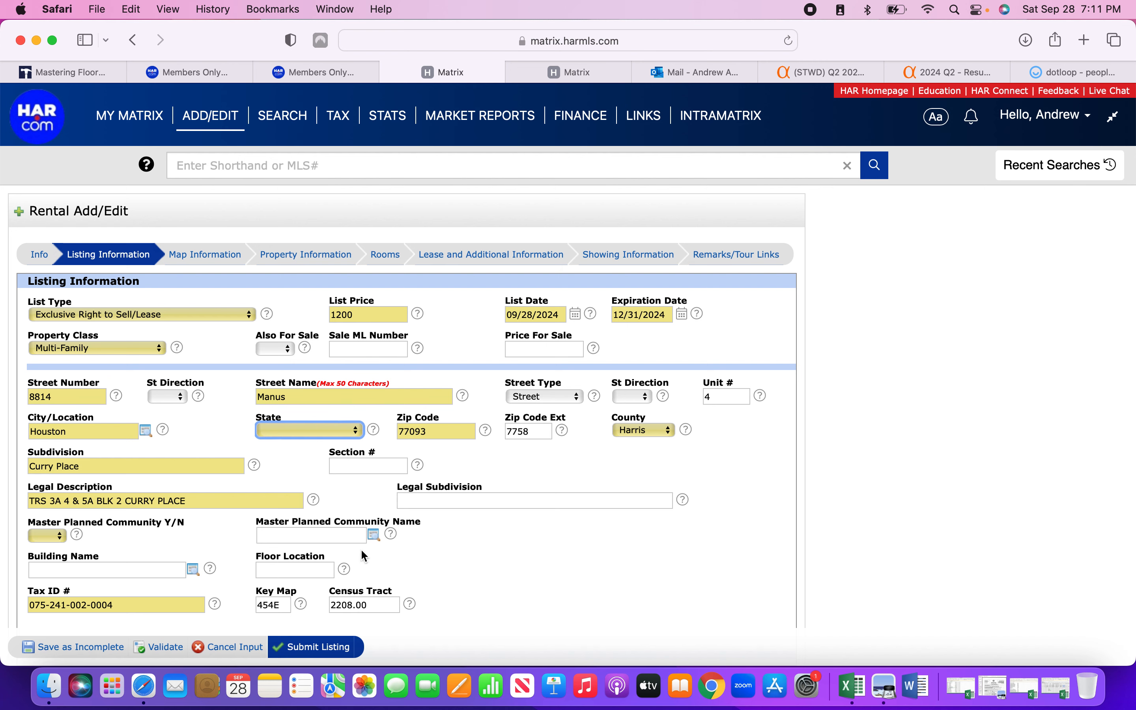
pyautogui.scroll(-3, 239, 436)
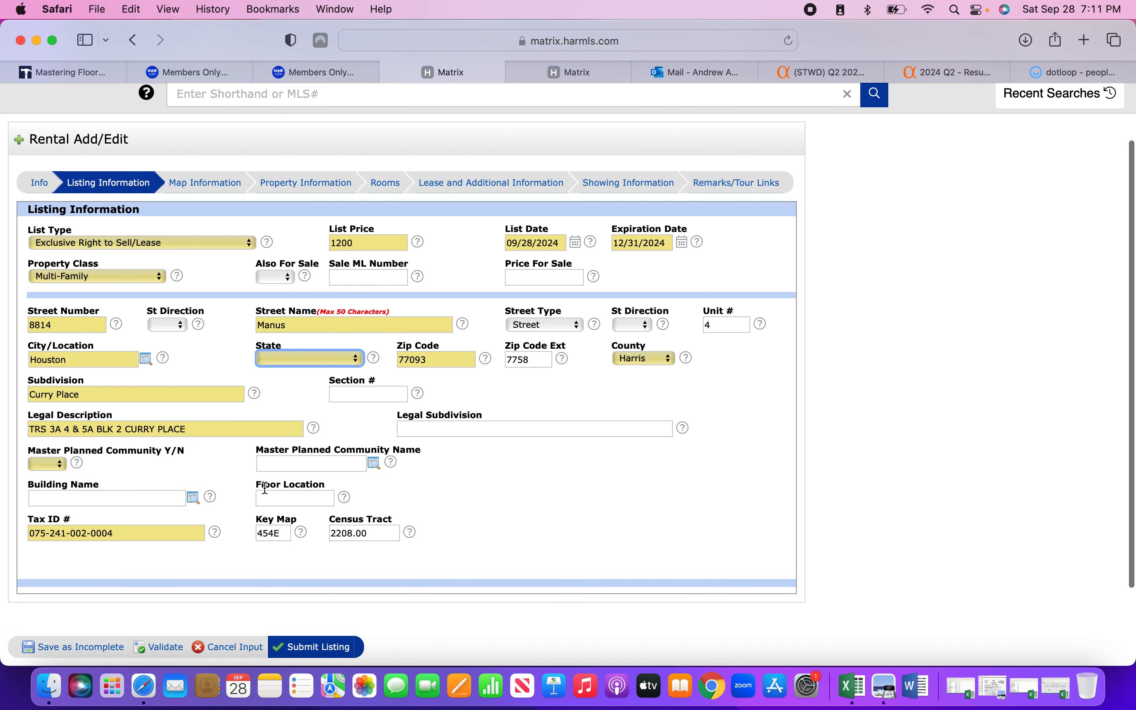
pyautogui.click(288, 360)
pyautogui.scroll(-10, 289, 474)
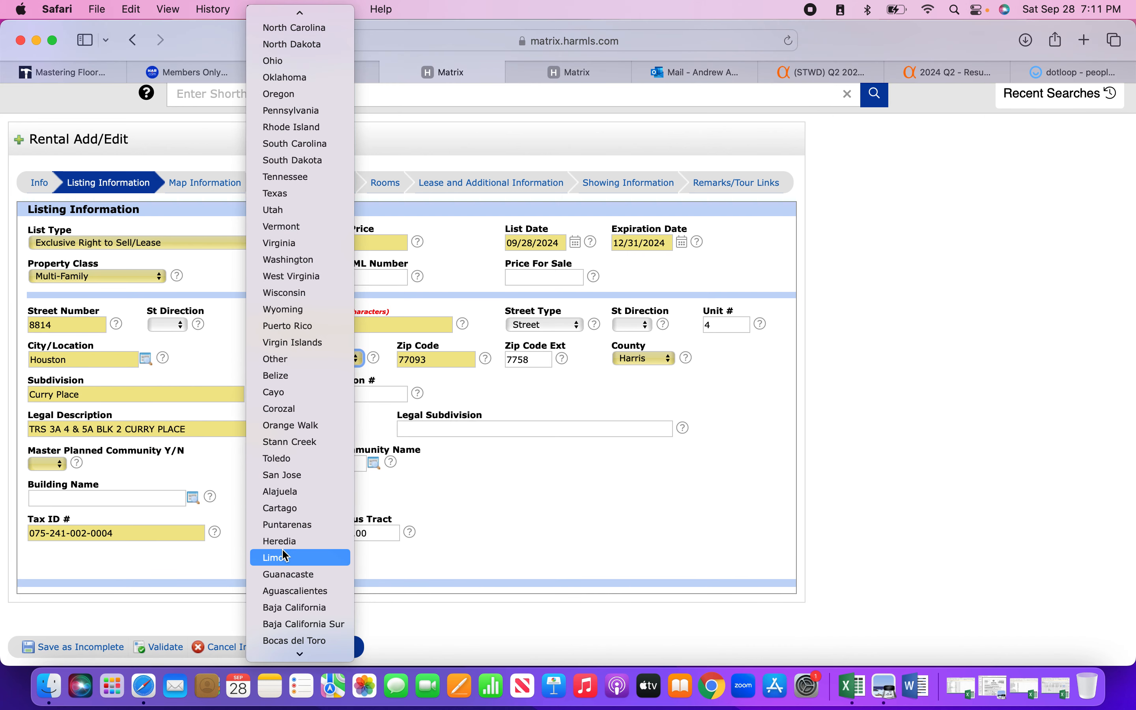
pyautogui.scroll(-10, 284, 554)
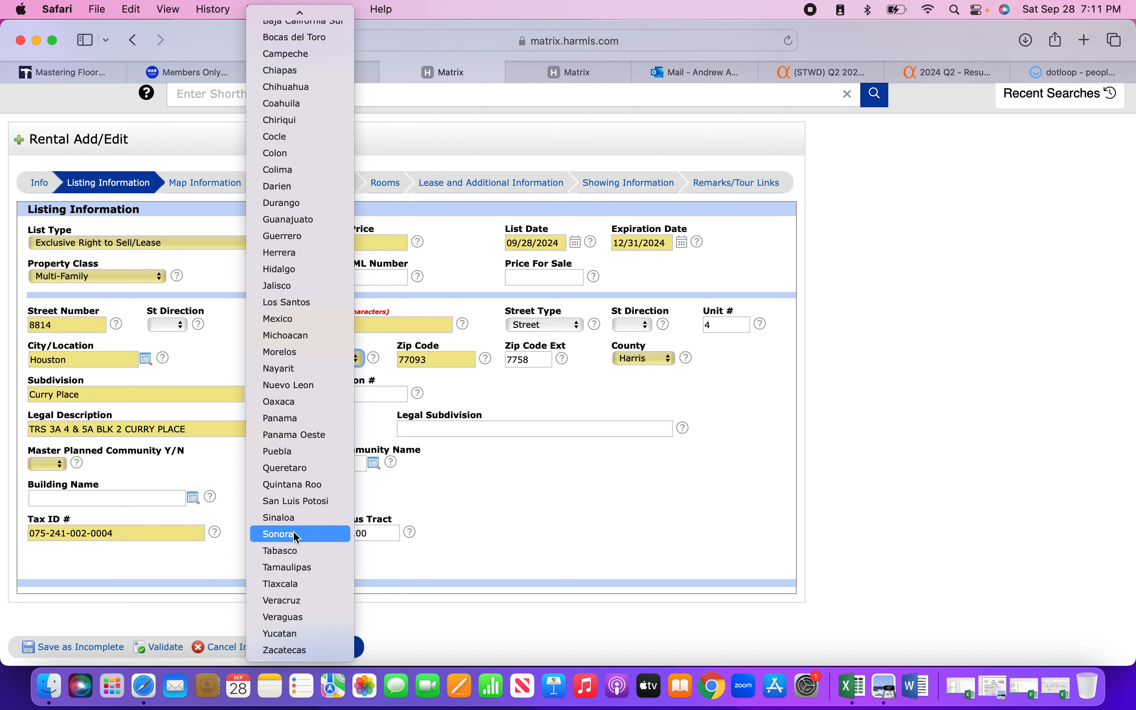
pyautogui.scroll(15, 301, 469)
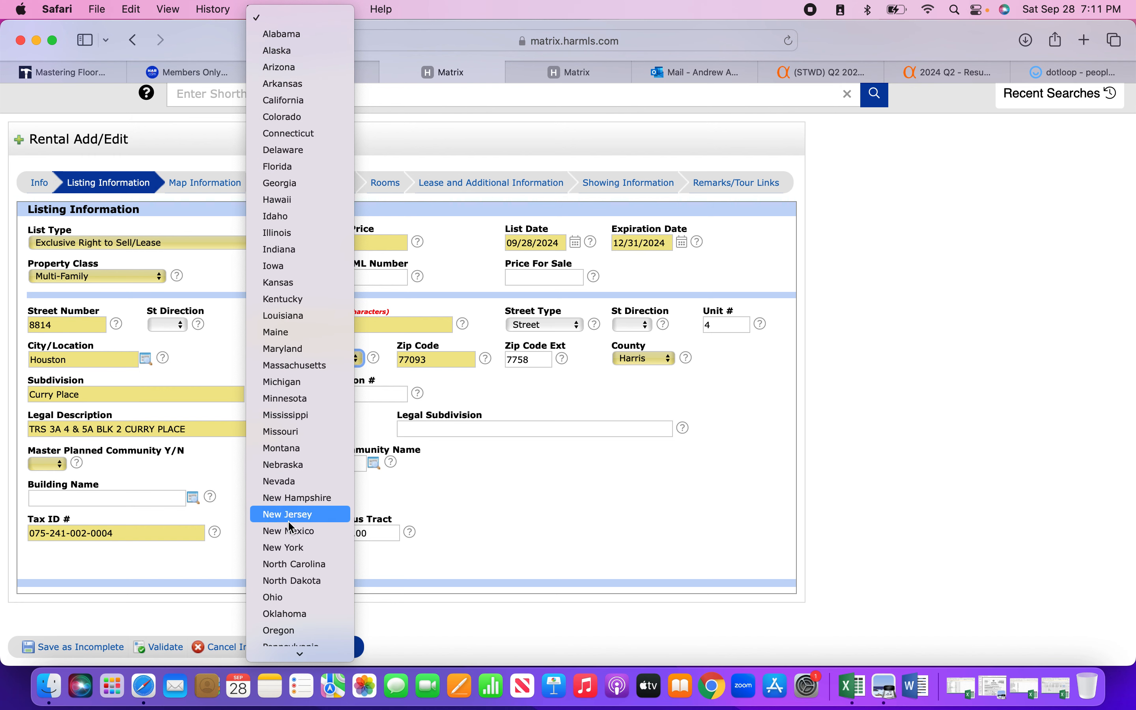
pyautogui.scroll(-3, 291, 521)
pyautogui.click(298, 617)
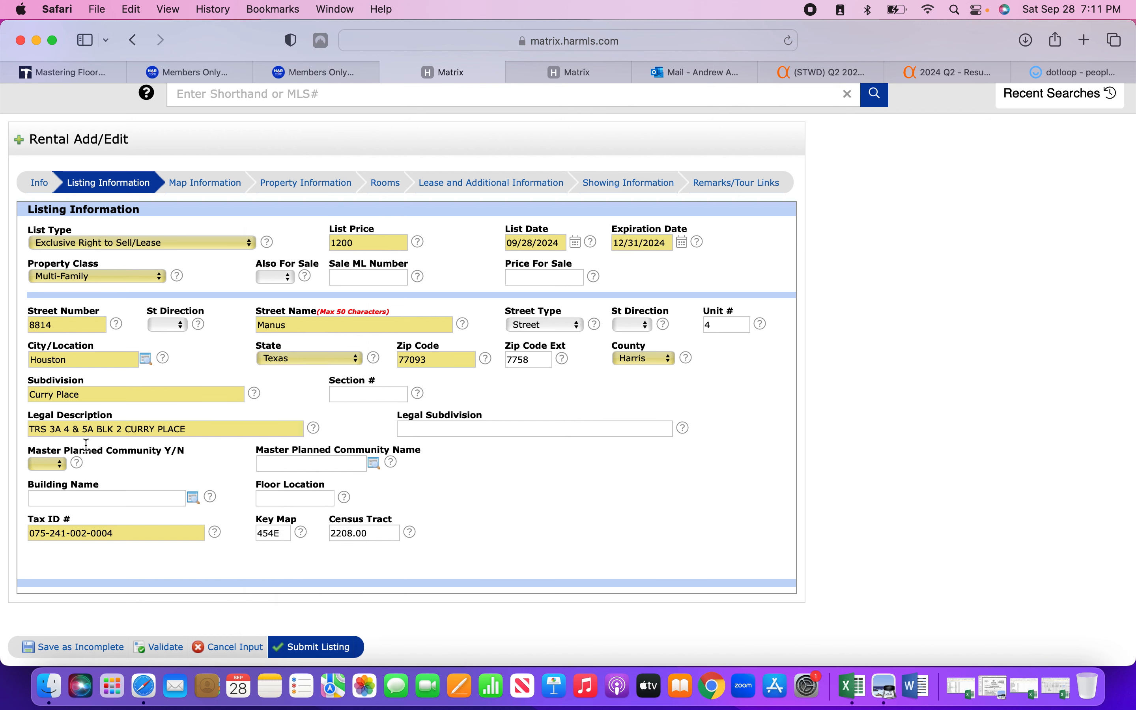
pyautogui.click(60, 465)
pyautogui.click(41, 498)
# Validate the Listing Information section for missing required fields.
pyautogui.click(164, 648)
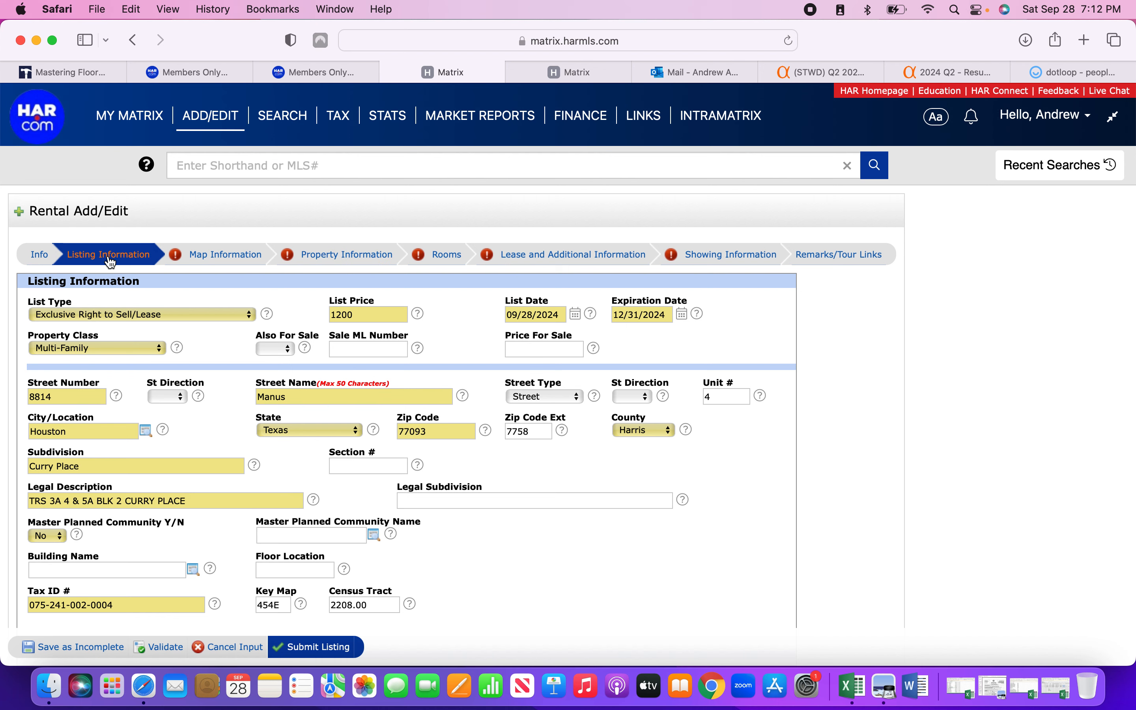
pyautogui.scroll(-5, 113, 425)
pyautogui.scroll(5, 101, 454)
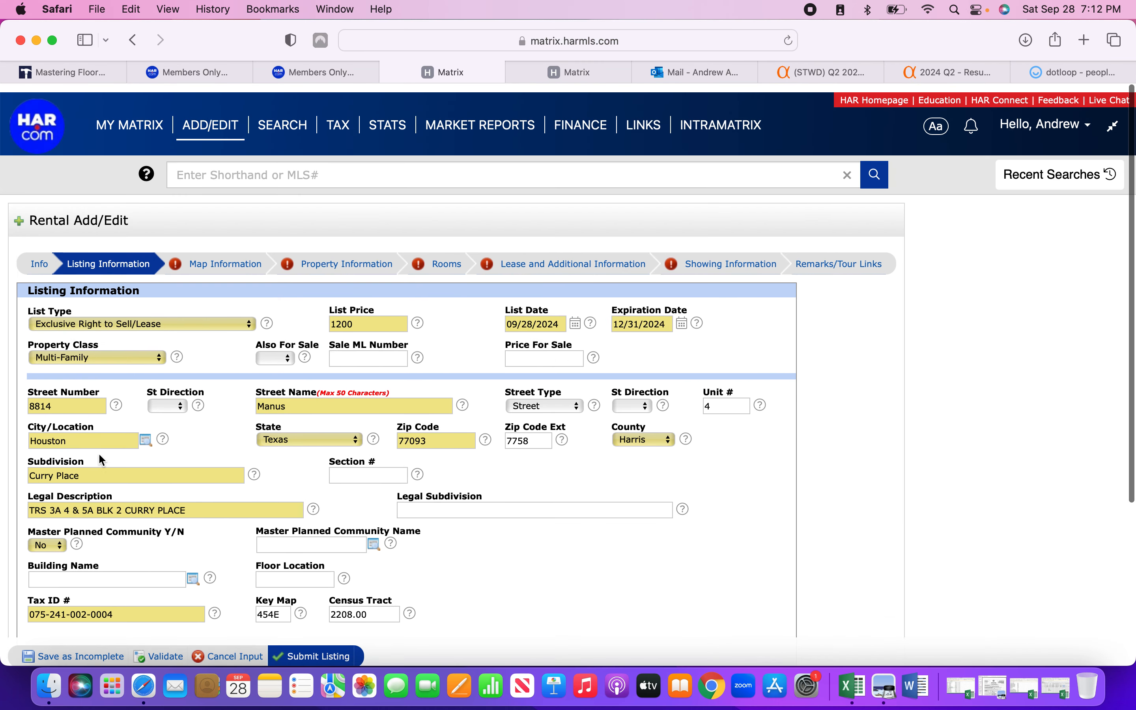
# Fill latitude and longitude from the address in Map Information, then validate it.
pyautogui.click(214, 257)
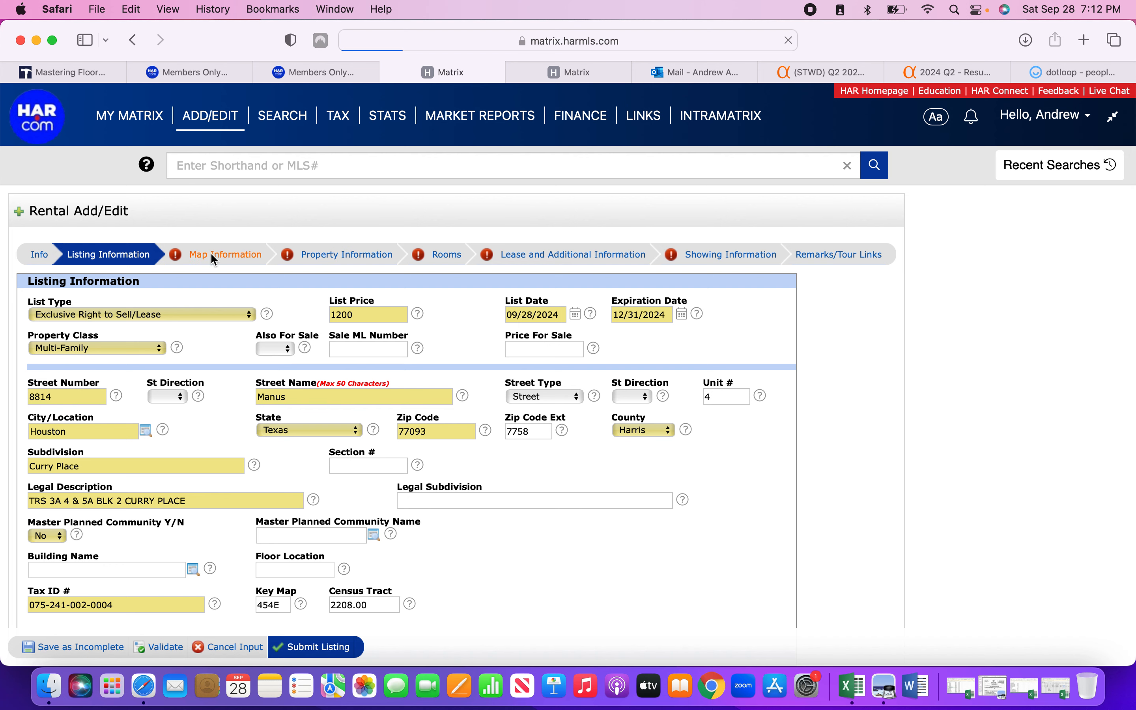
pyautogui.scroll(-3, 341, 441)
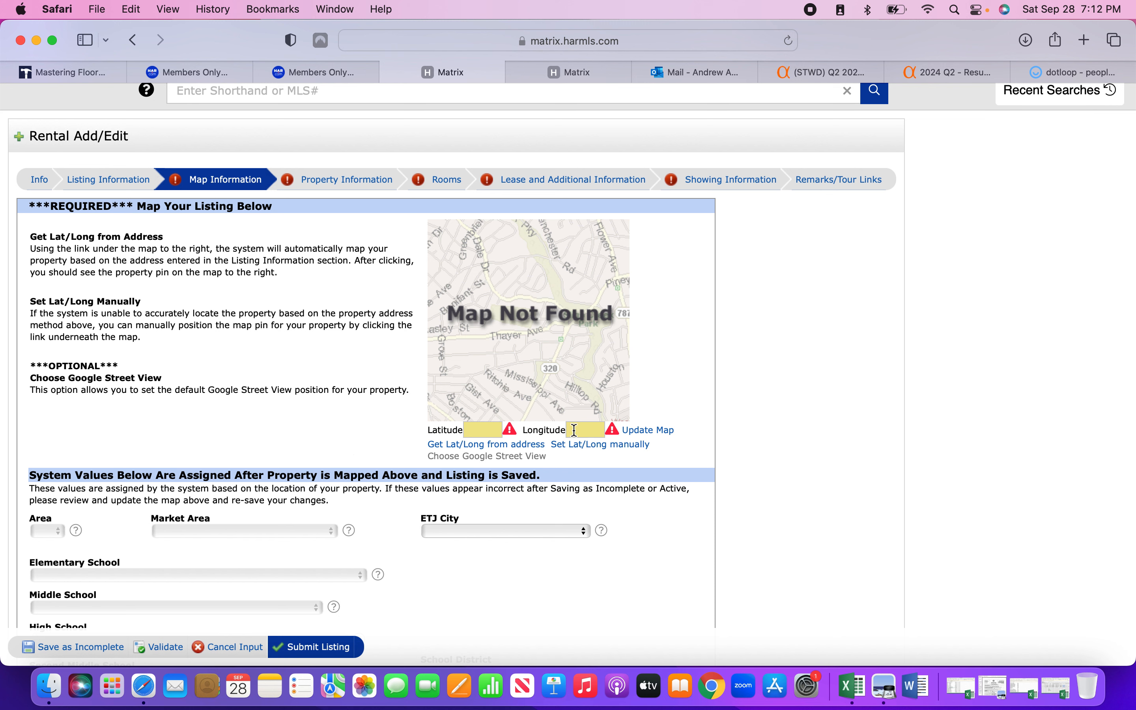
pyautogui.click(496, 450)
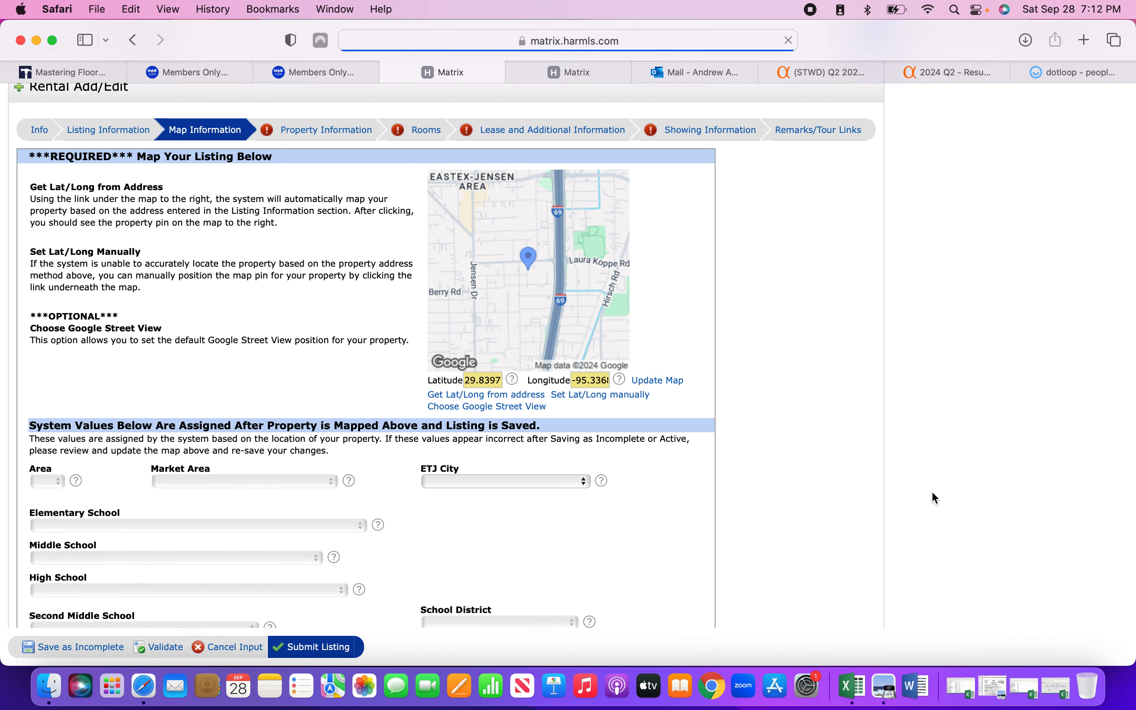
pyautogui.scroll(-5, 931, 491)
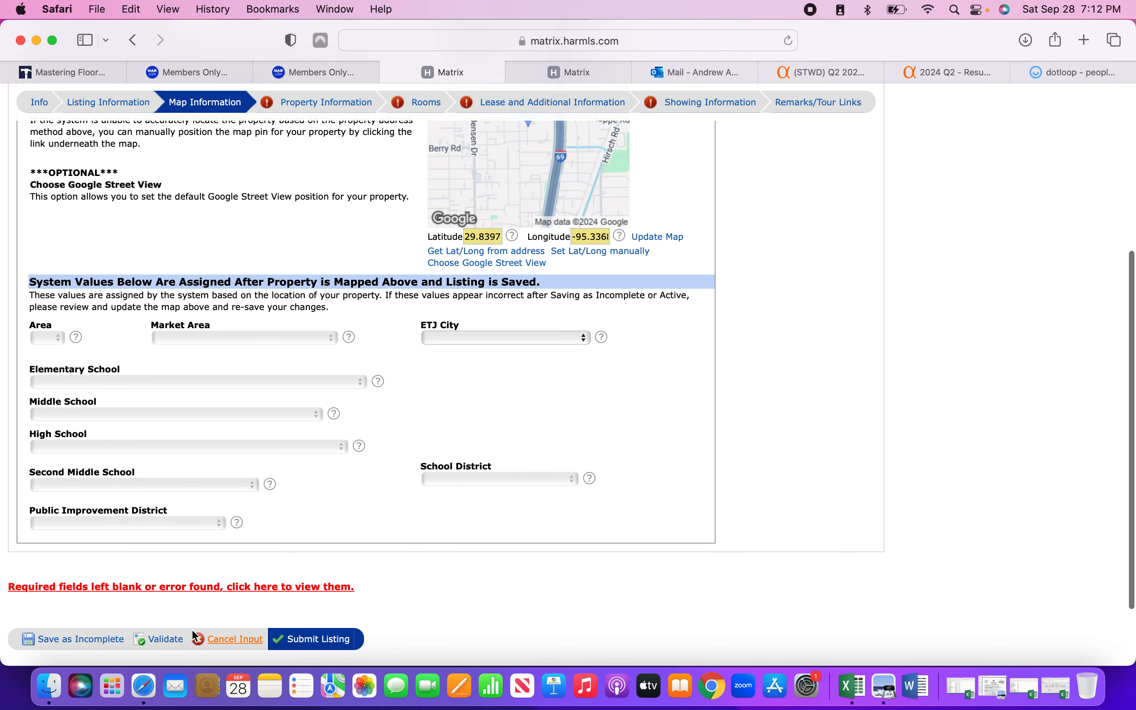
pyautogui.click(170, 640)
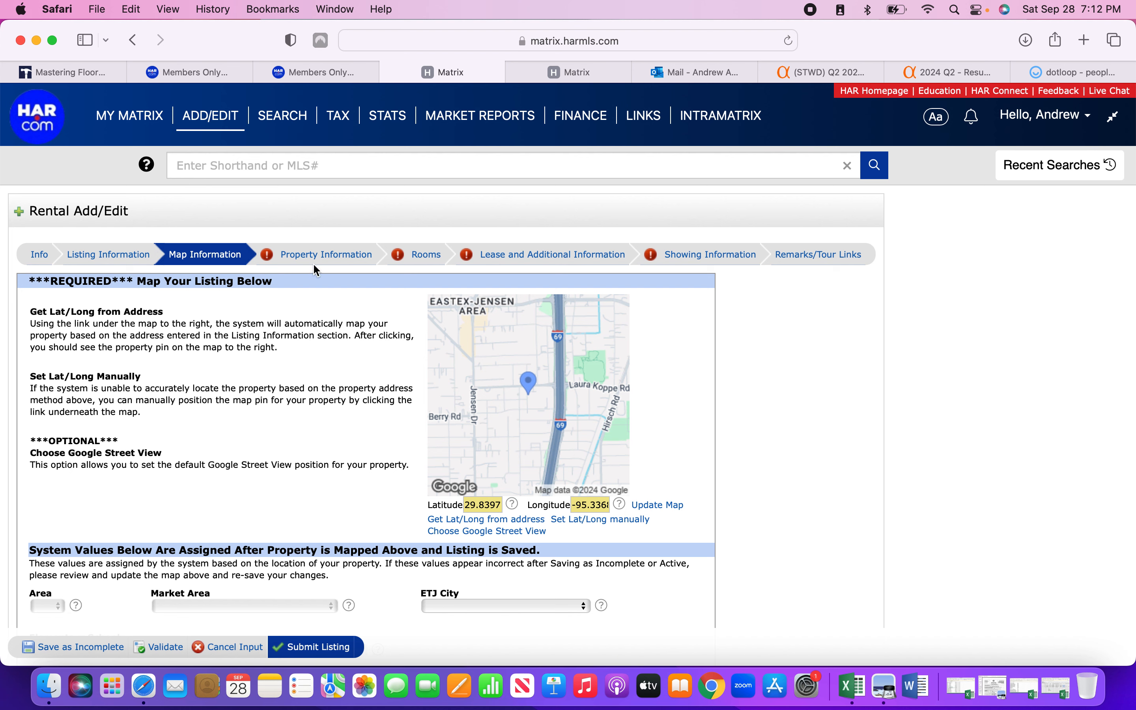
pyautogui.click(331, 261)
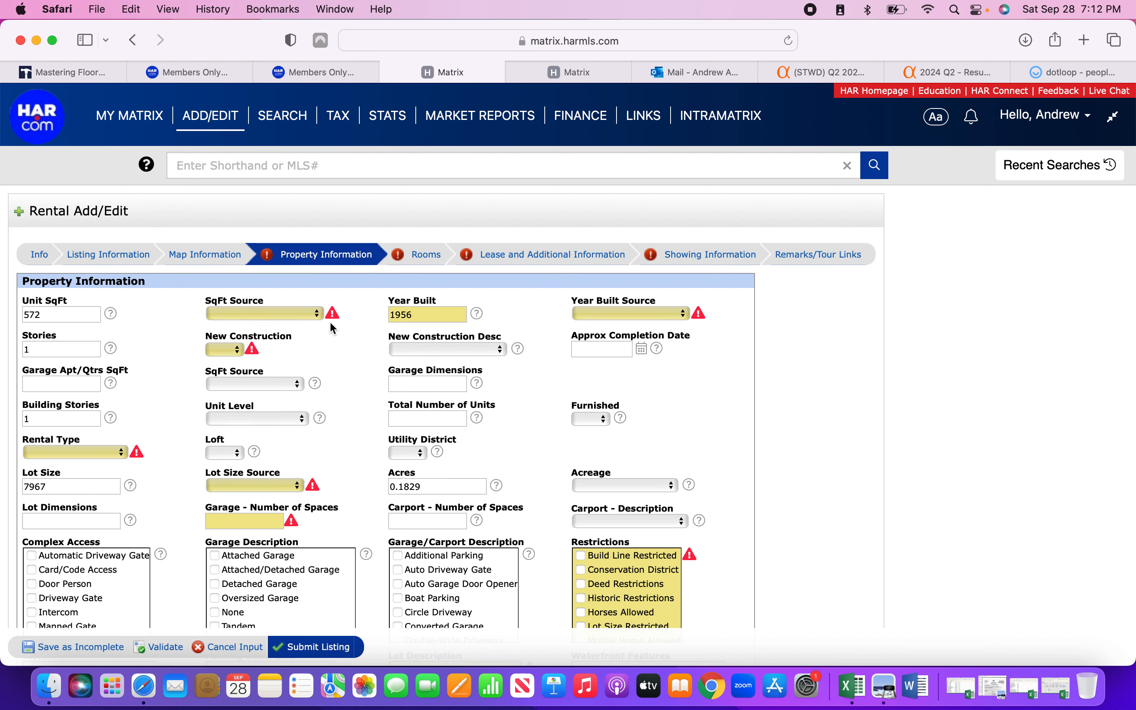
# Set square footage and year built sources to Appraisal District; mark not new construction.
pyautogui.click(309, 315)
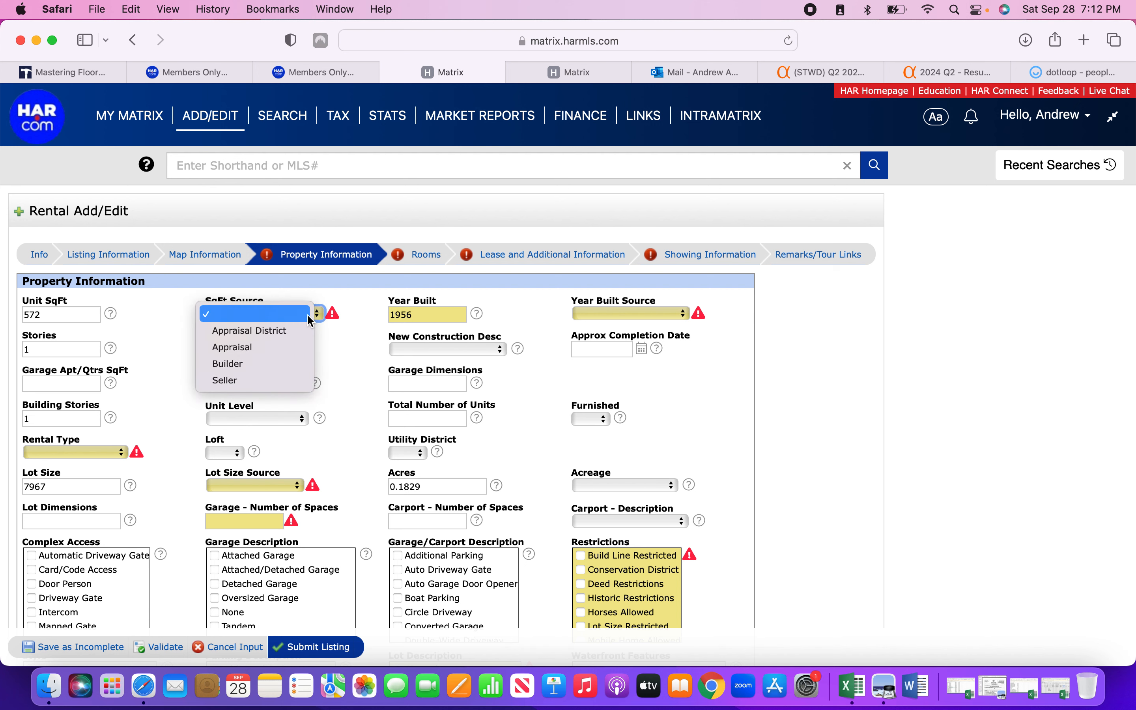
pyautogui.click(289, 331)
pyautogui.click(607, 317)
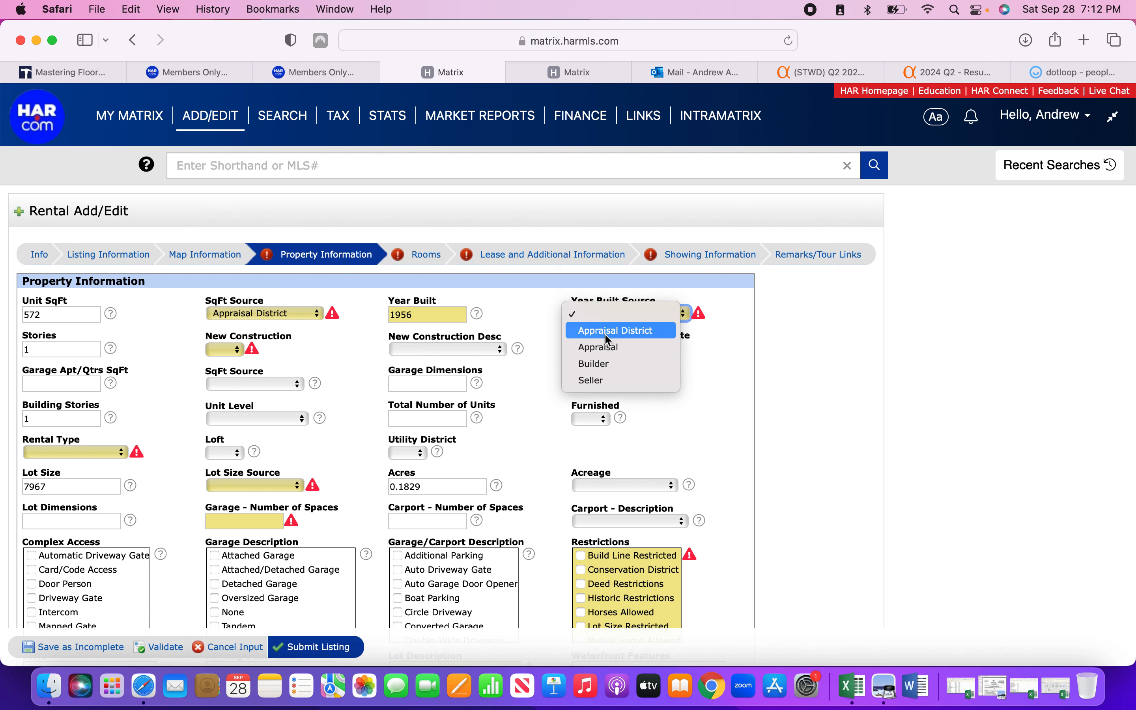
pyautogui.click(607, 331)
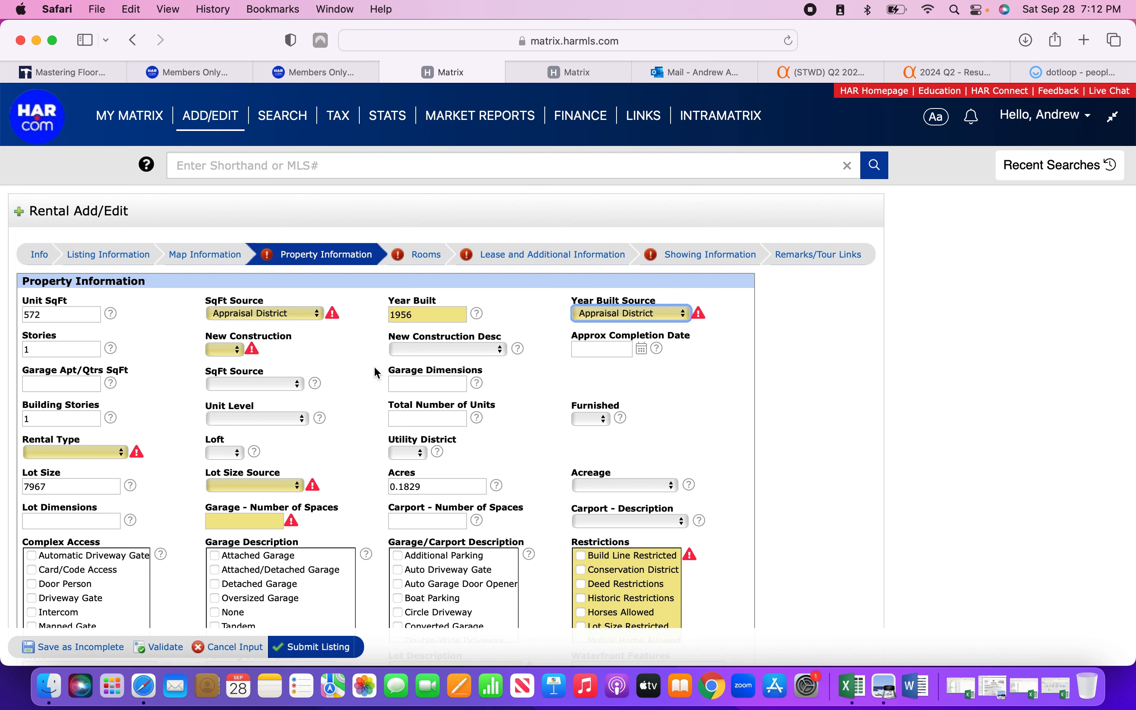
pyautogui.click(234, 351)
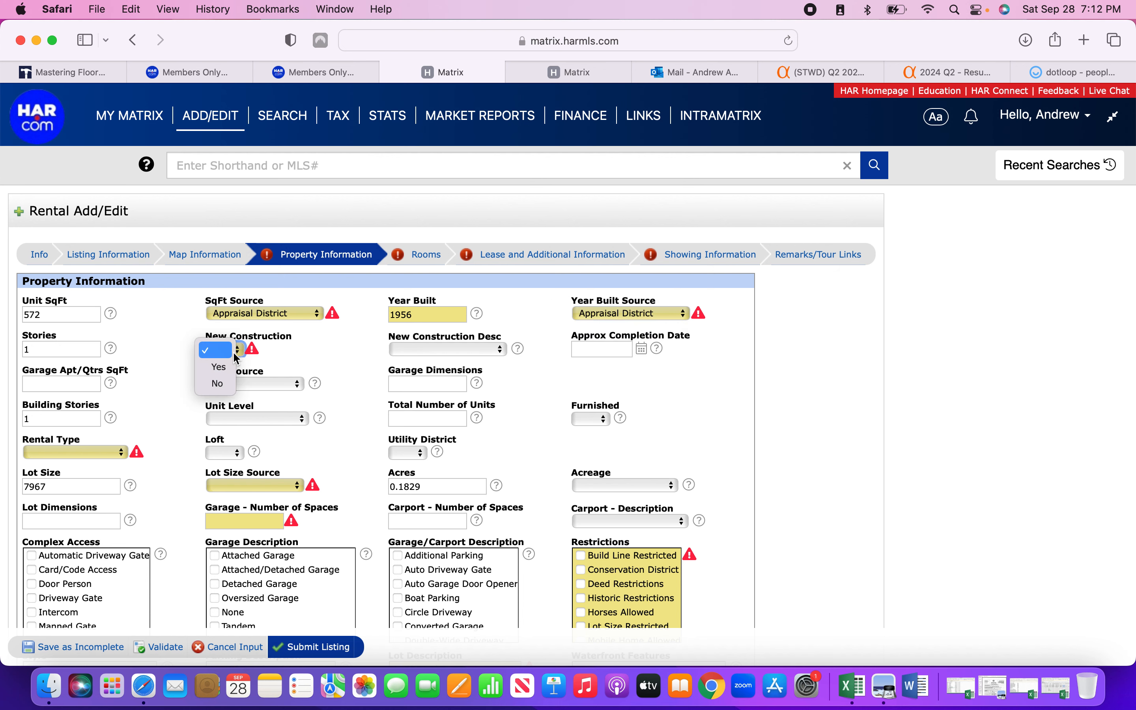
pyautogui.click(217, 384)
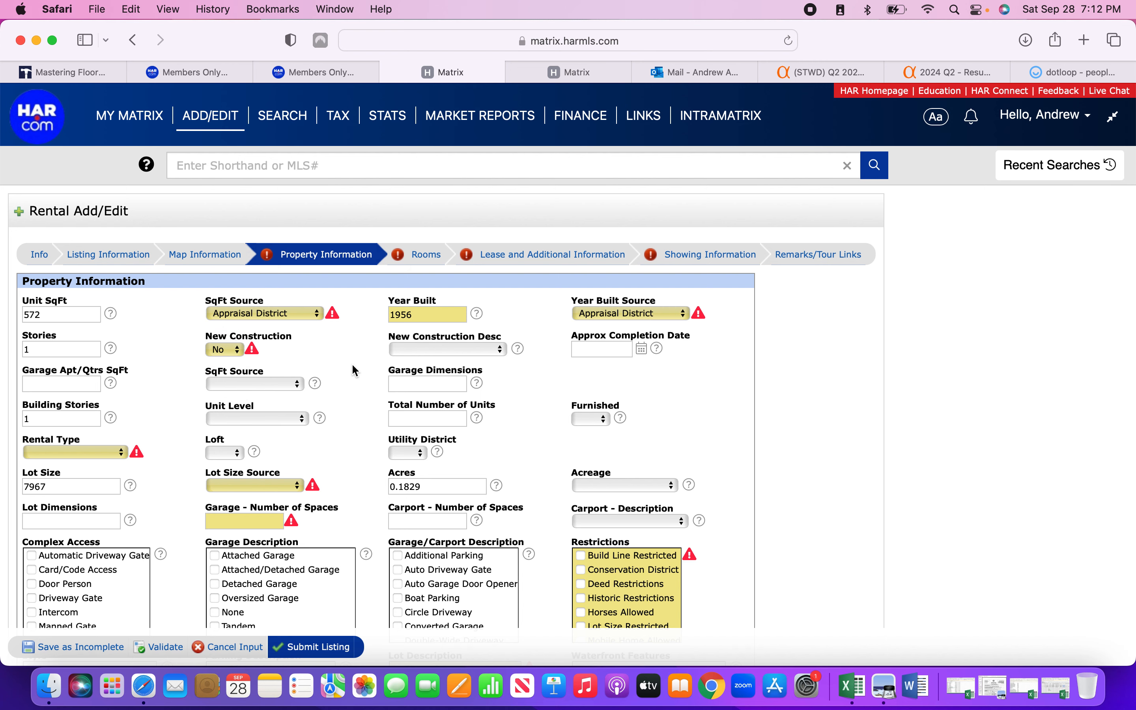
# Set rental type Apartment, lot size source Appraisal District, and 0 garage spaces.
pyautogui.scroll(-3, 355, 370)
pyautogui.click(116, 388)
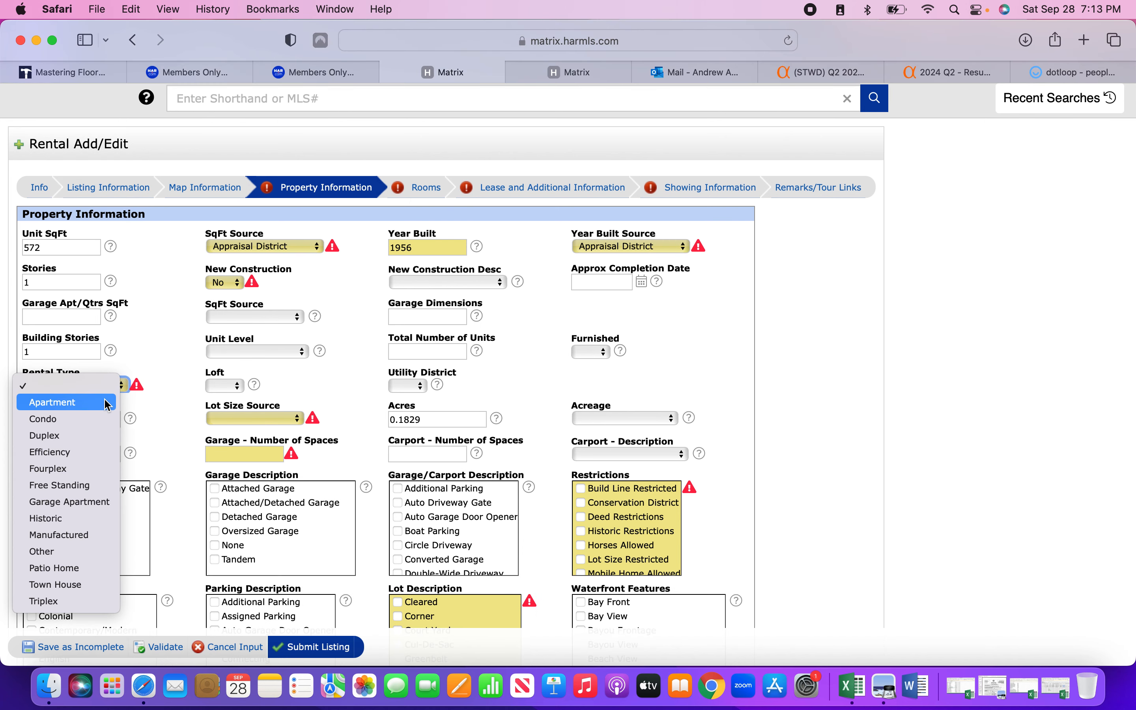
pyautogui.click(106, 403)
pyautogui.click(228, 419)
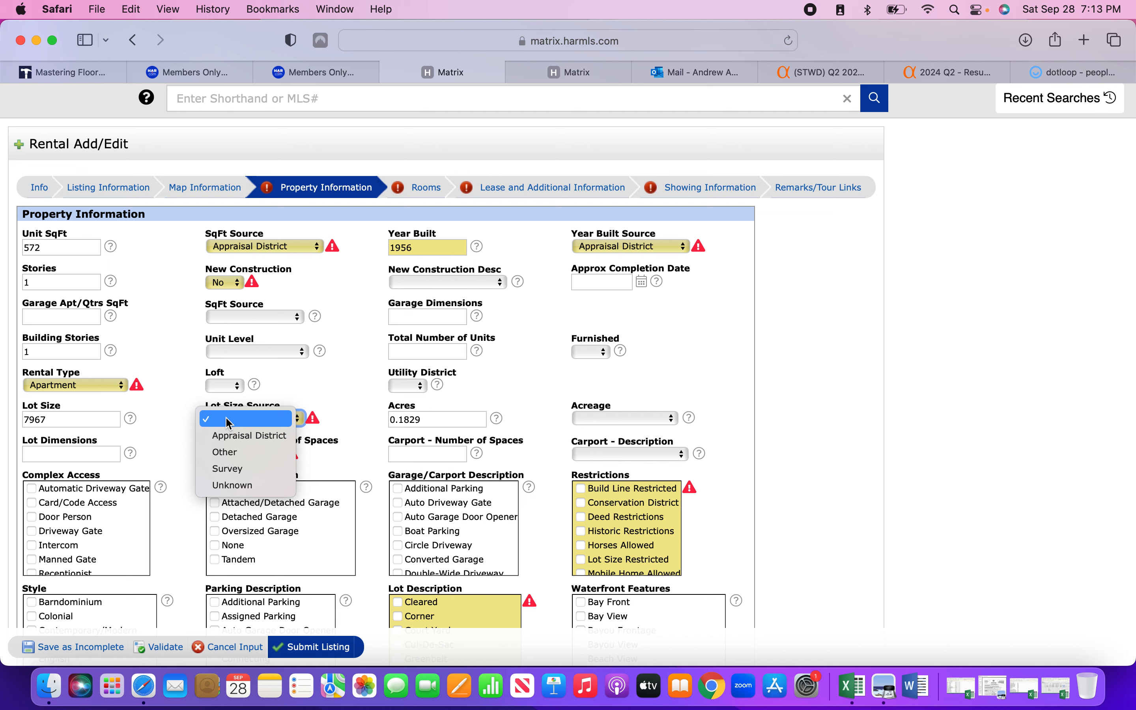
pyautogui.click(294, 386)
pyautogui.click(284, 417)
pyautogui.click(275, 432)
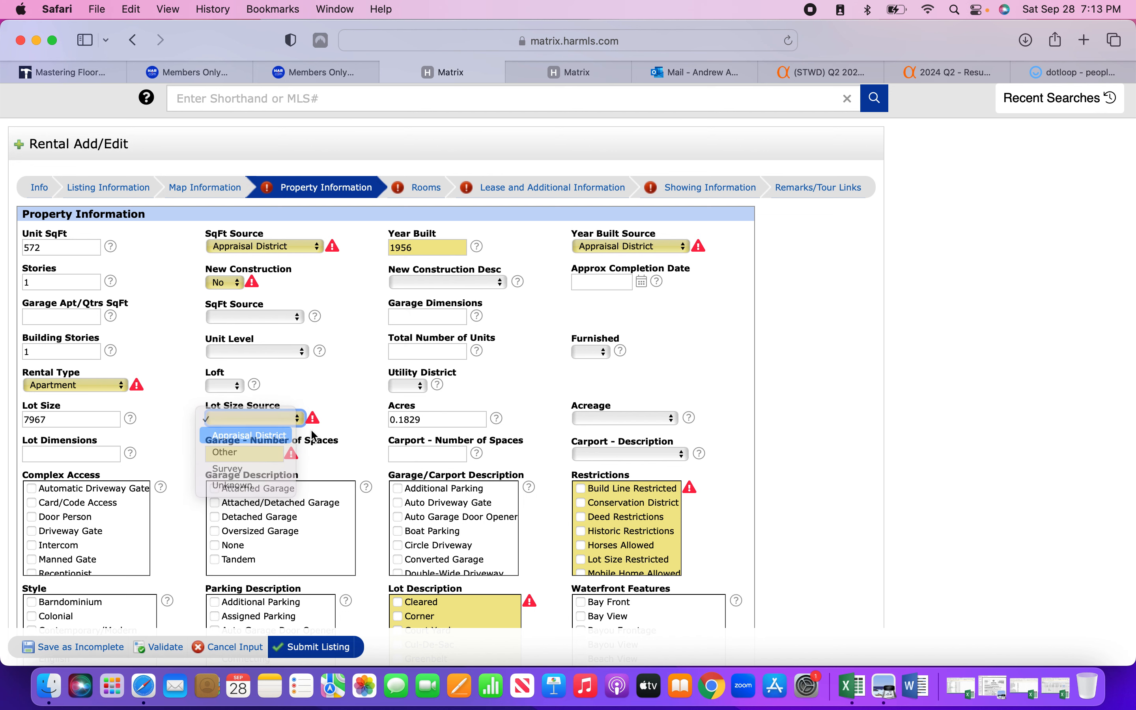
pyautogui.click(247, 456)
pyautogui.write('0')
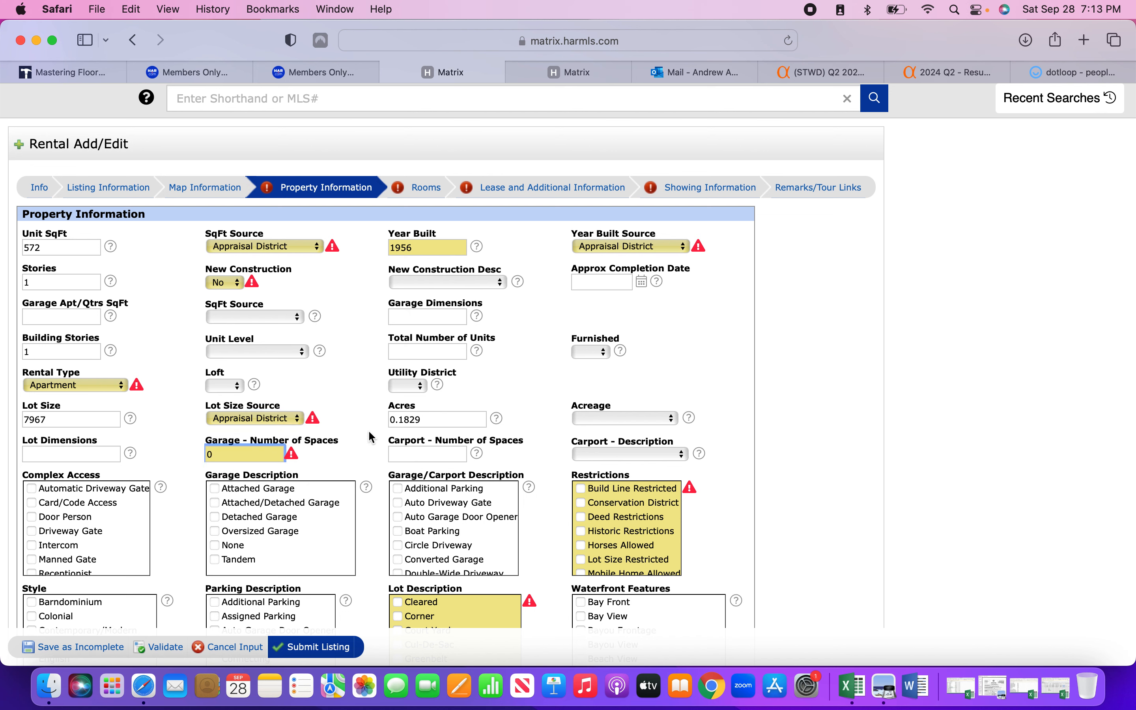
# Mark the Lot Description as Other.
pyautogui.scroll(-3, 371, 437)
pyautogui.scroll(-1, 587, 425)
pyautogui.scroll(-2, 587, 425)
pyautogui.scroll(4, 580, 428)
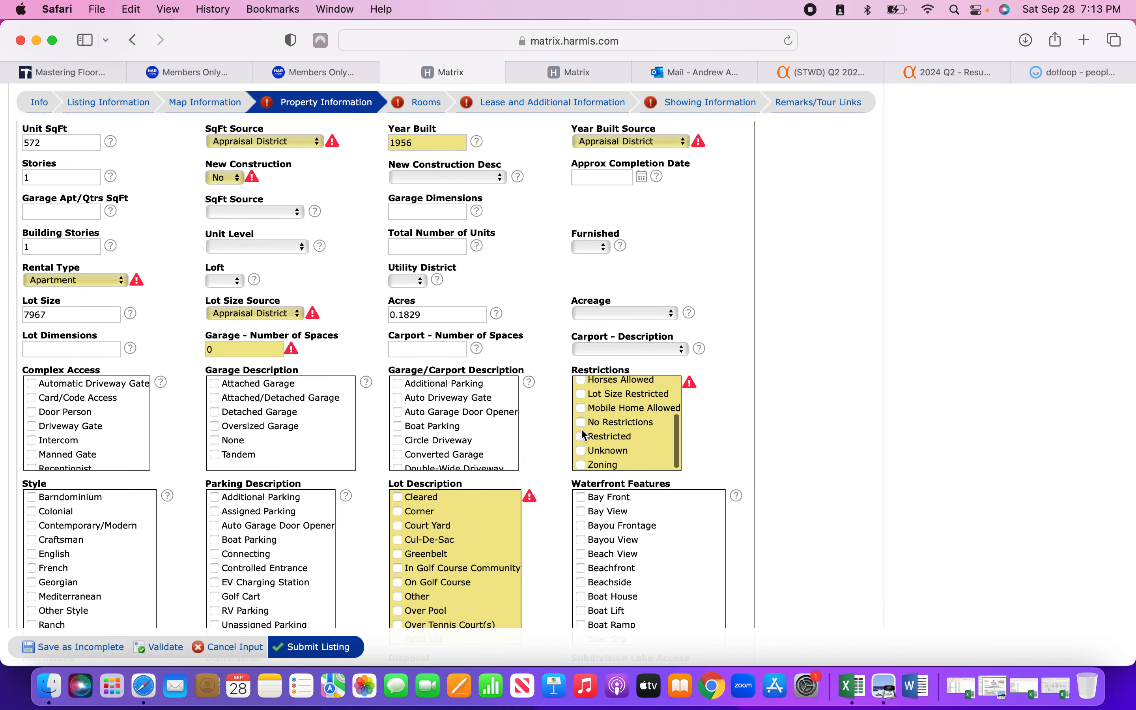
pyautogui.scroll(-5, 578, 396)
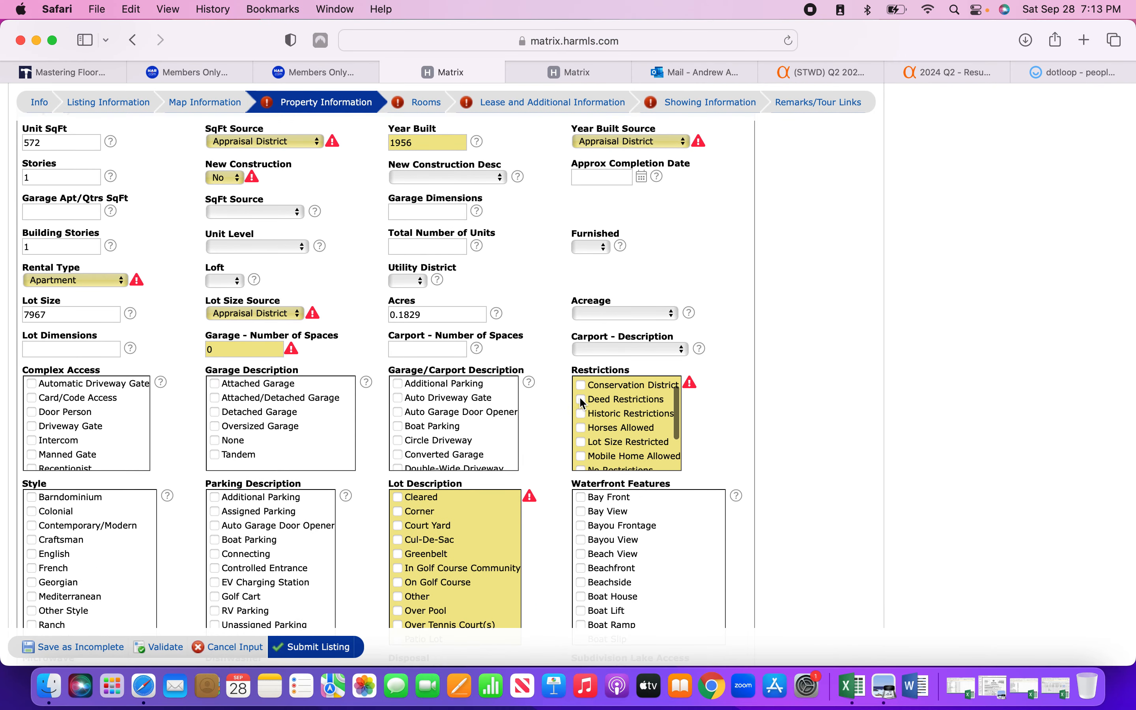
pyautogui.scroll(-2, 553, 439)
pyautogui.scroll(3, 637, 392)
pyautogui.scroll(-3, 637, 392)
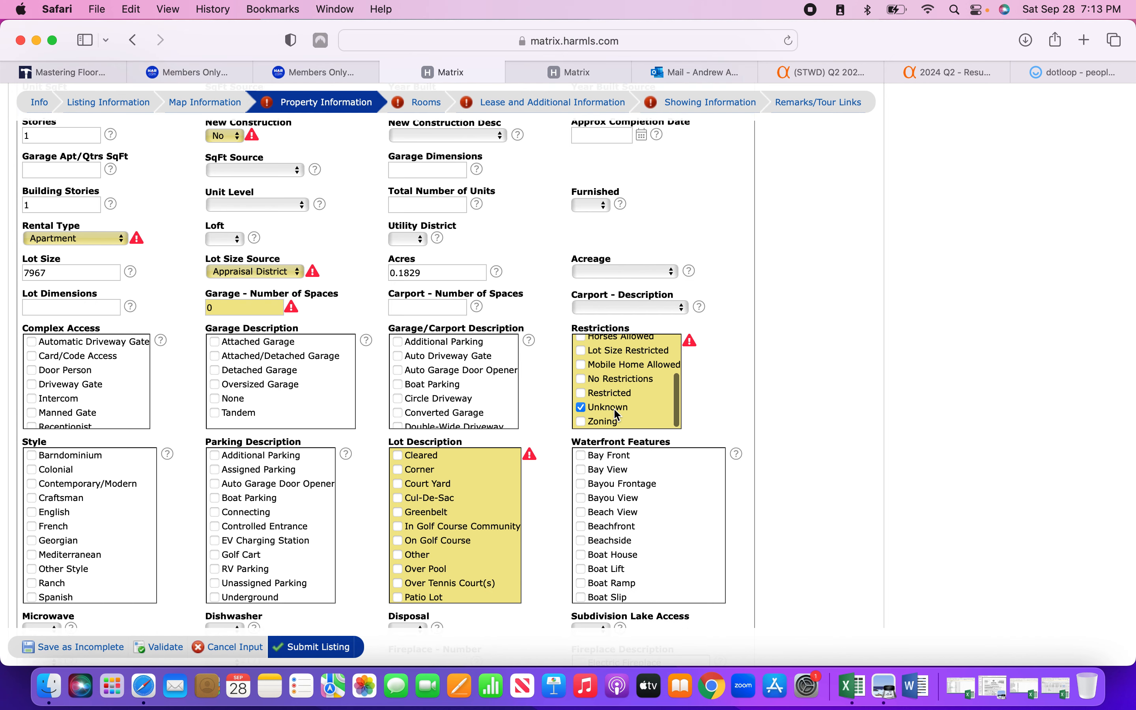
pyautogui.scroll(-2, 562, 424)
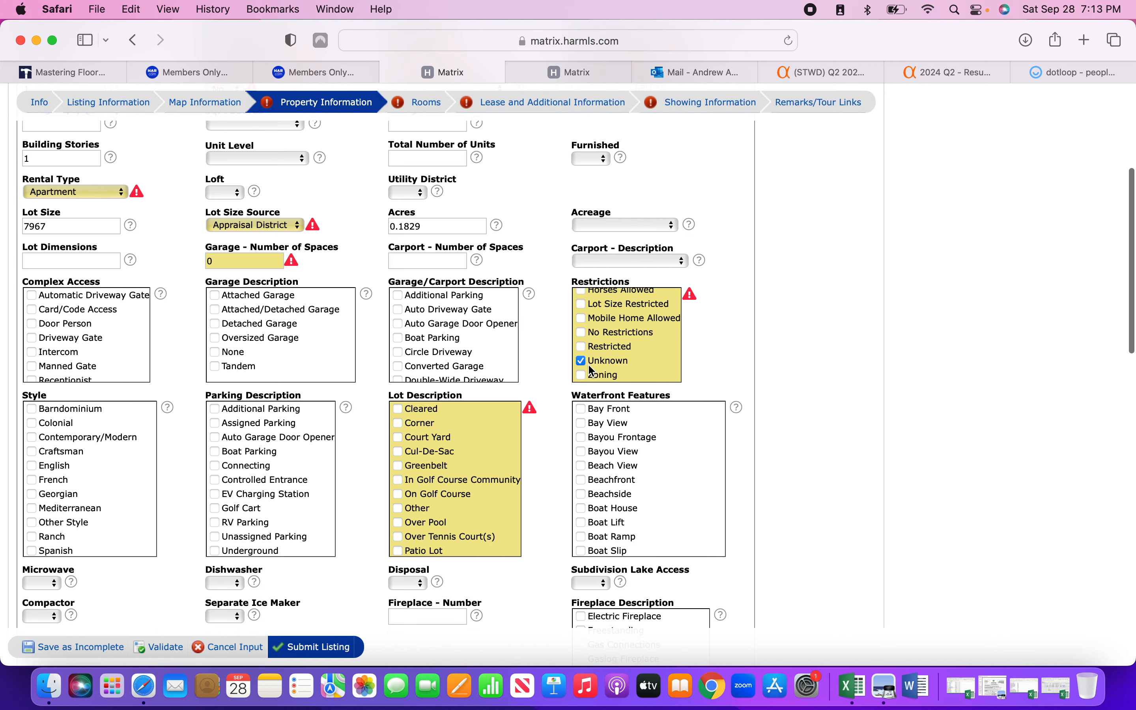
pyautogui.scroll(-1, 441, 488)
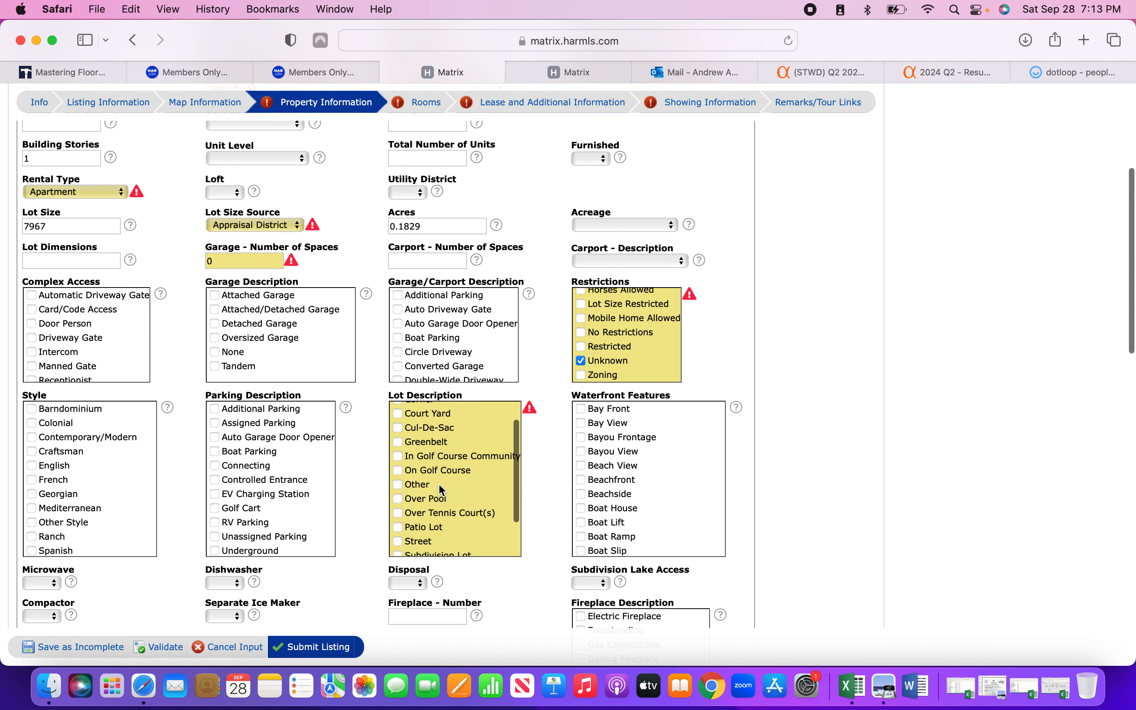
pyautogui.click(398, 486)
pyautogui.scroll(-2, 364, 488)
# Set Microwave to No, Dishwasher to Yes and Disposal to Yes.
pyautogui.scroll(-1, 363, 488)
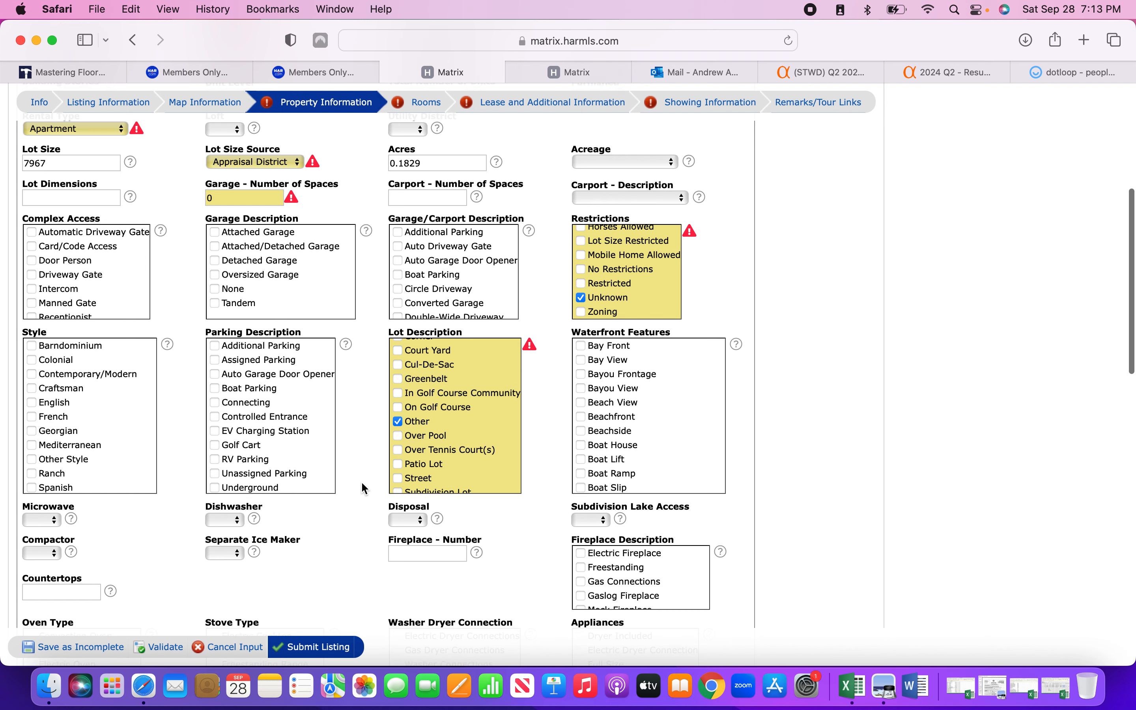
pyautogui.scroll(-2, 414, 444)
pyautogui.scroll(-3, 364, 449)
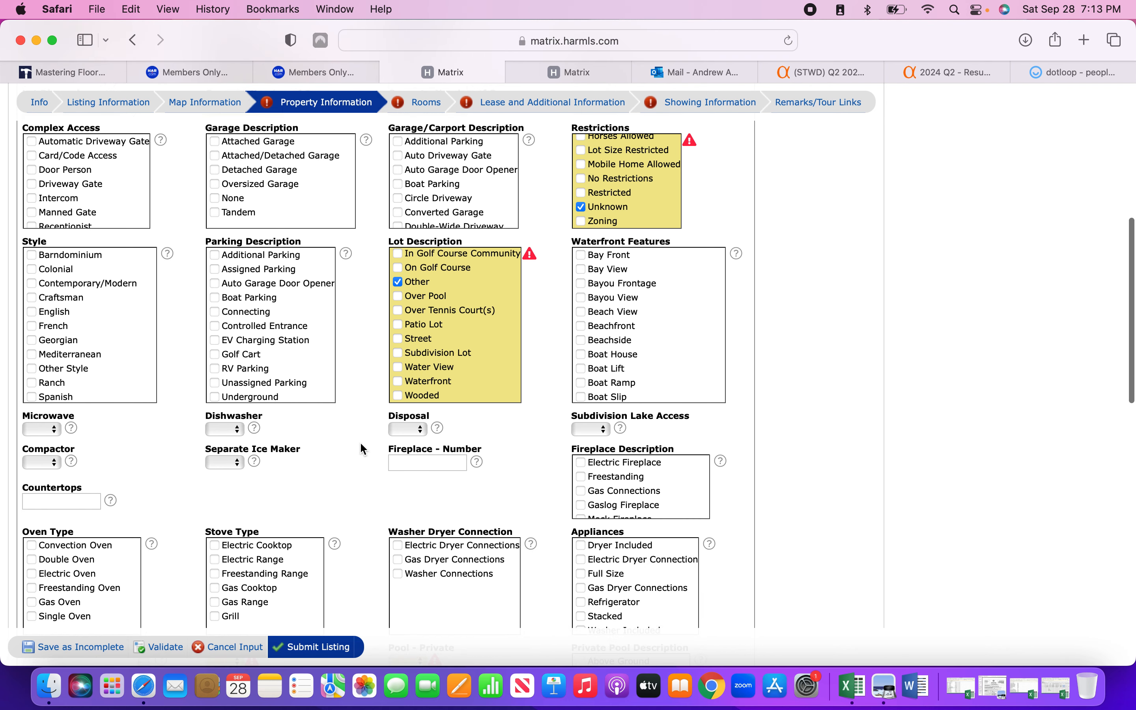
pyautogui.click(50, 430)
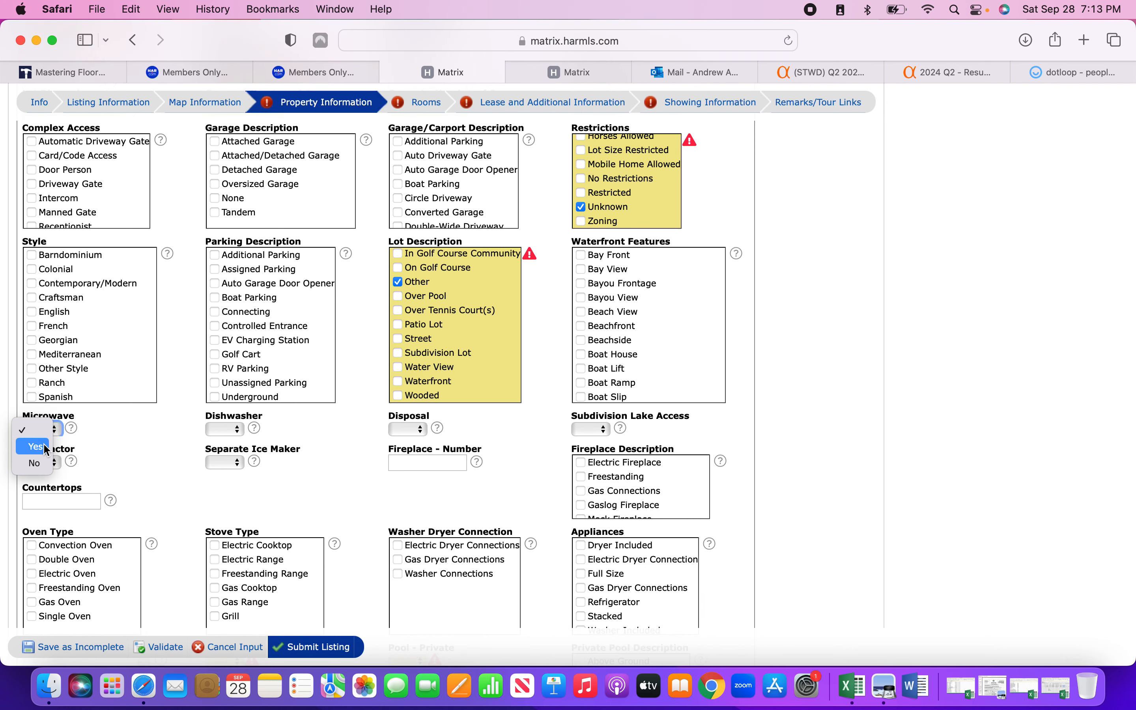
pyautogui.click(43, 446)
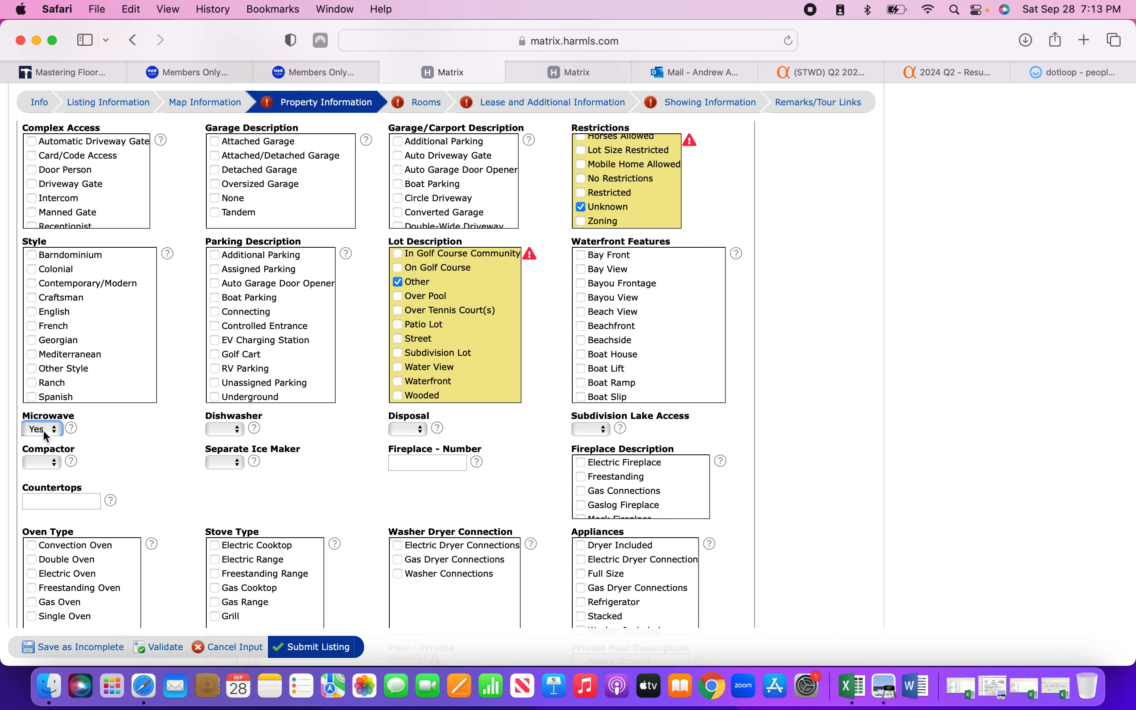
pyautogui.click(46, 435)
pyautogui.click(42, 451)
pyautogui.click(211, 435)
pyautogui.click(215, 446)
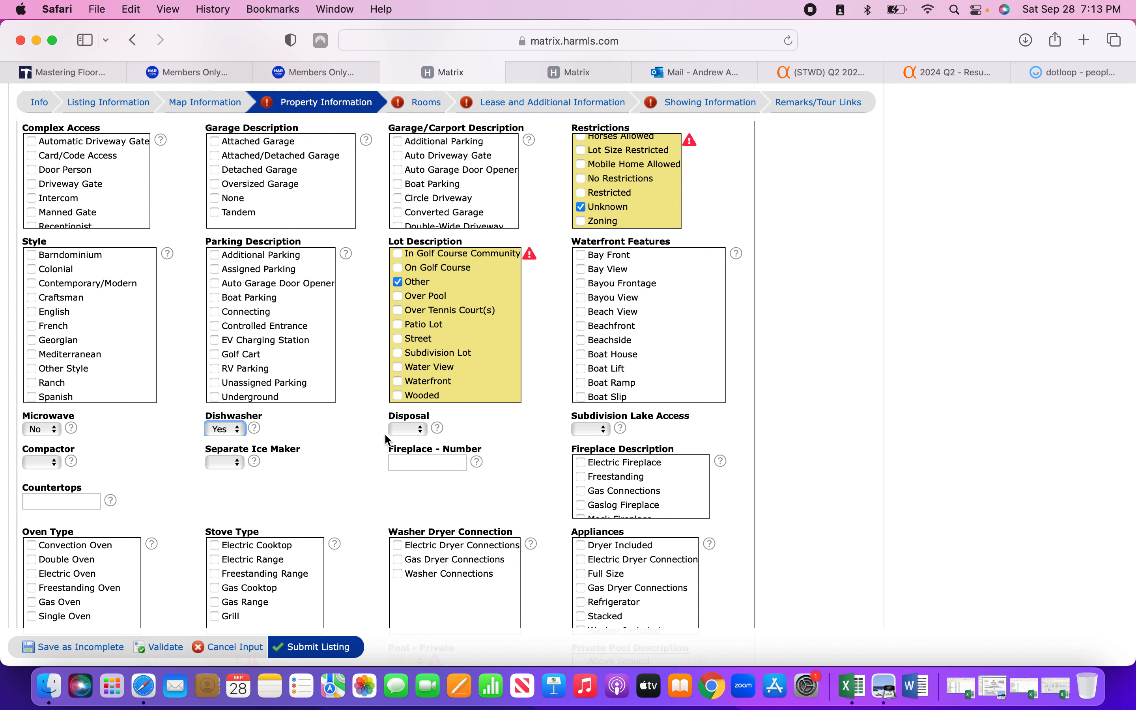
pyautogui.click(405, 429)
pyautogui.click(407, 450)
# Record No for both the area pool and the private pool.
pyautogui.scroll(-5, 347, 473)
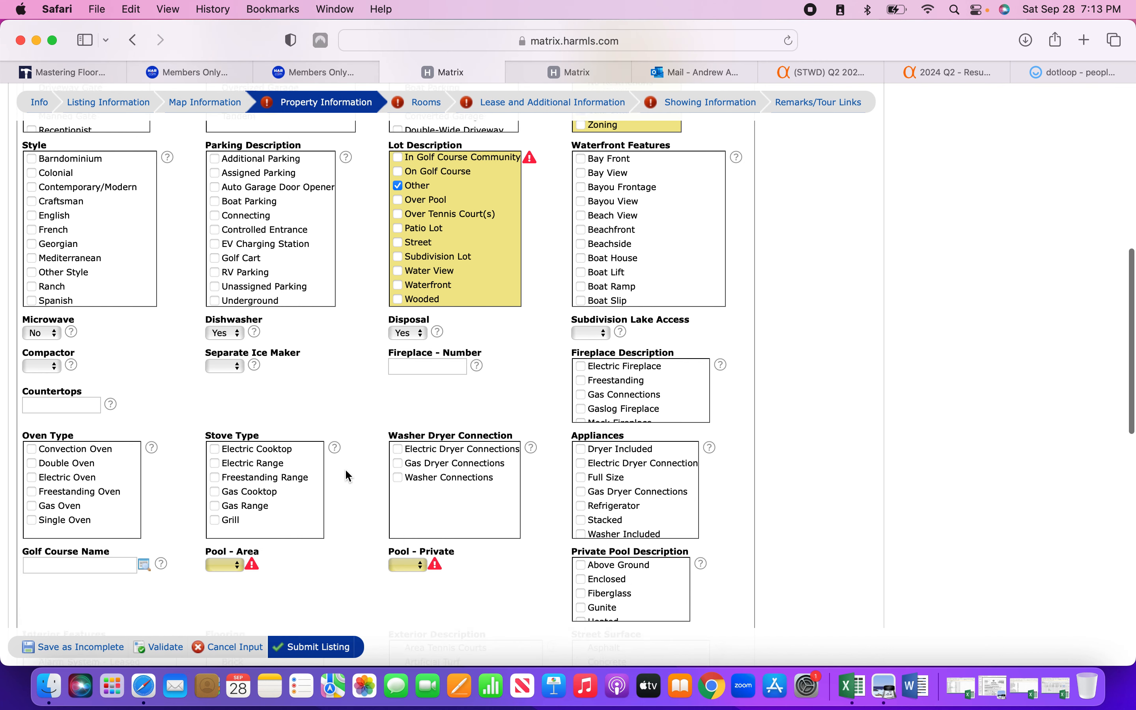
pyautogui.click(224, 467)
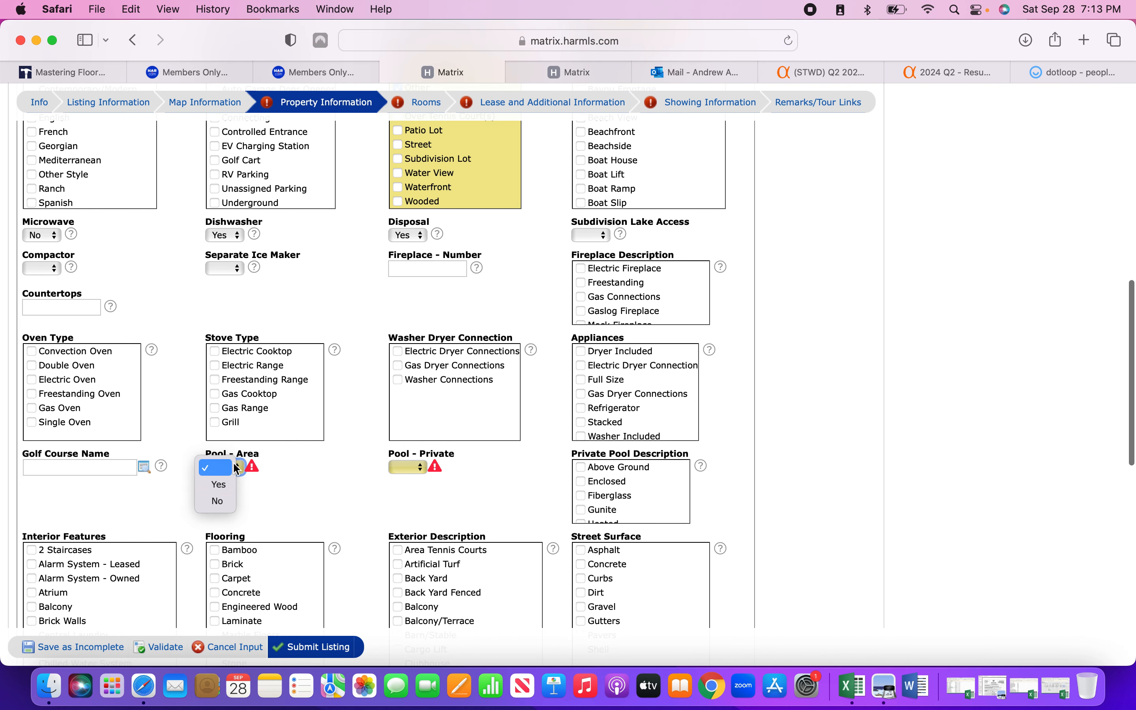
pyautogui.click(215, 502)
pyautogui.click(404, 477)
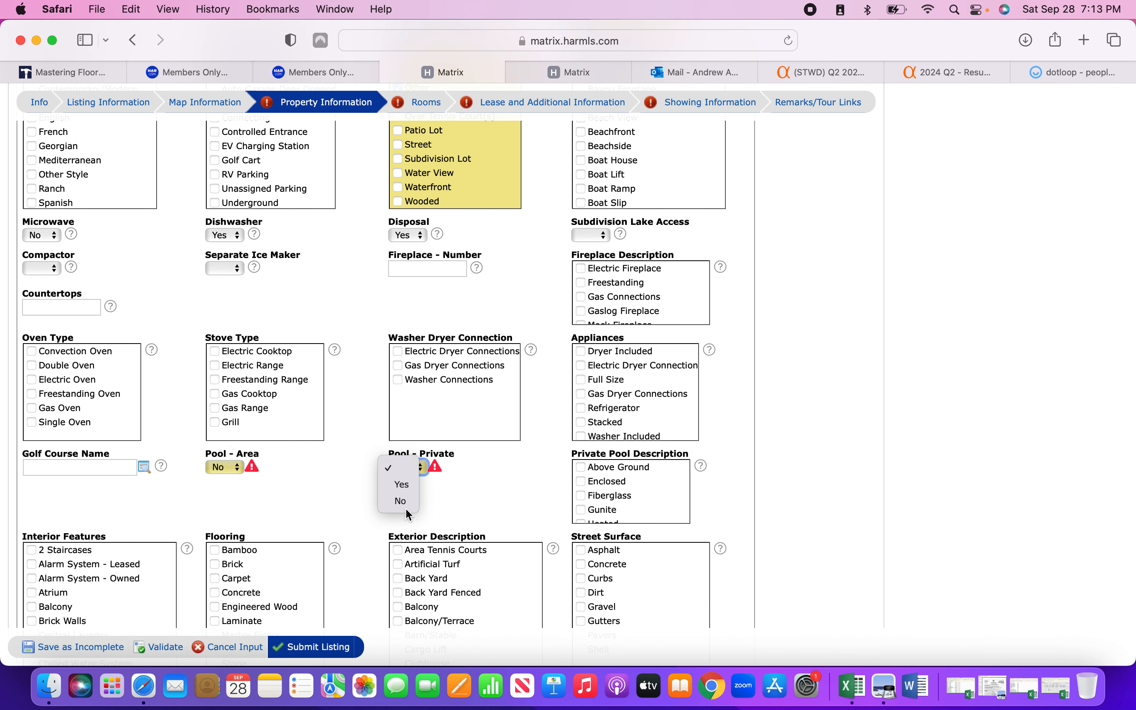
pyautogui.click(400, 502)
# Tick Central Gas heating, and Central Electric and Central Gas cooling.
pyautogui.scroll(-10, 324, 498)
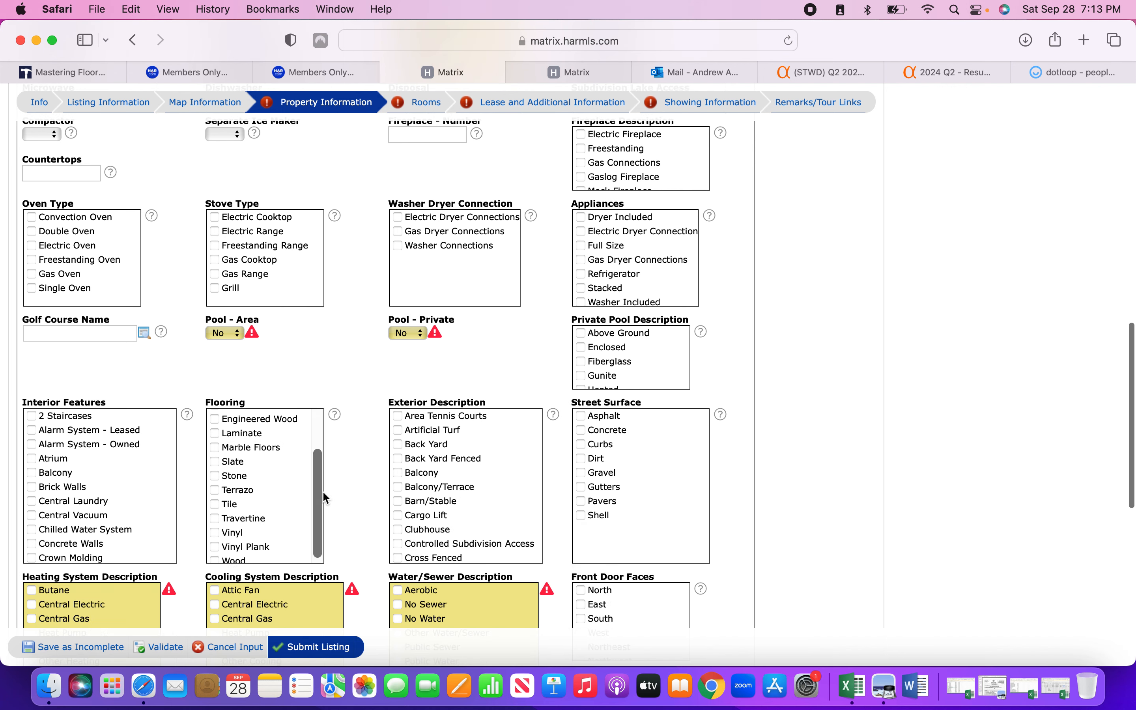
pyautogui.scroll(-4, 383, 495)
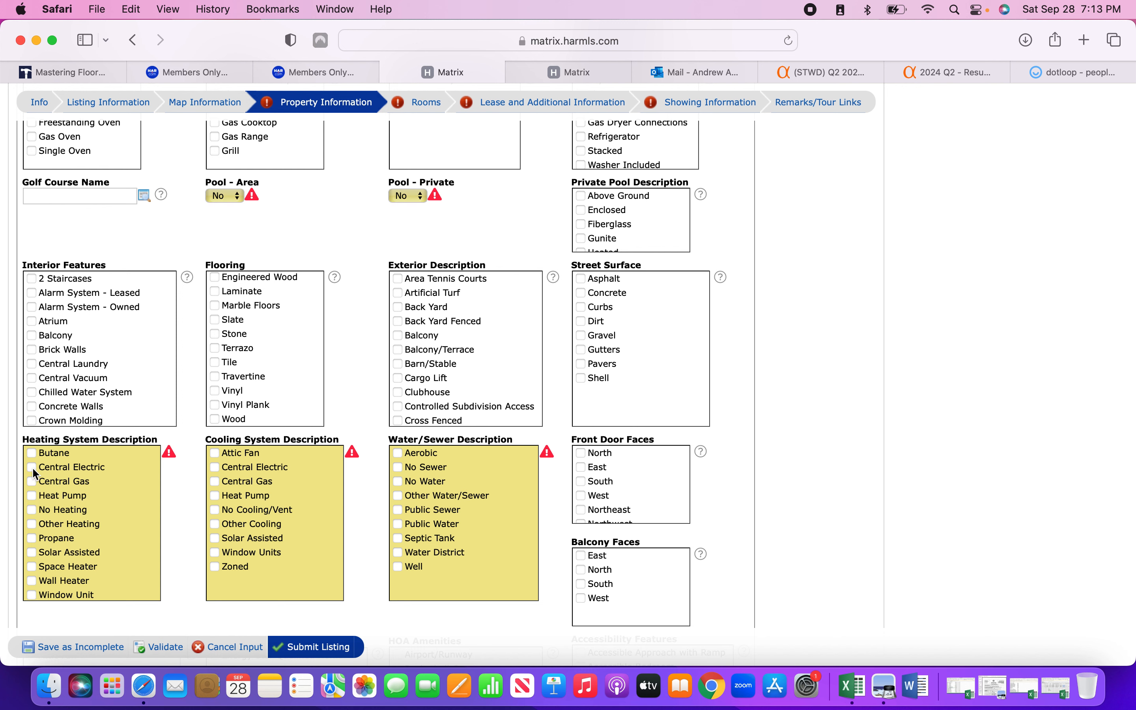
pyautogui.click(33, 484)
pyautogui.click(215, 467)
pyautogui.click(215, 481)
# Validate the Property Information page for missing fields.
pyautogui.scroll(-10, 382, 539)
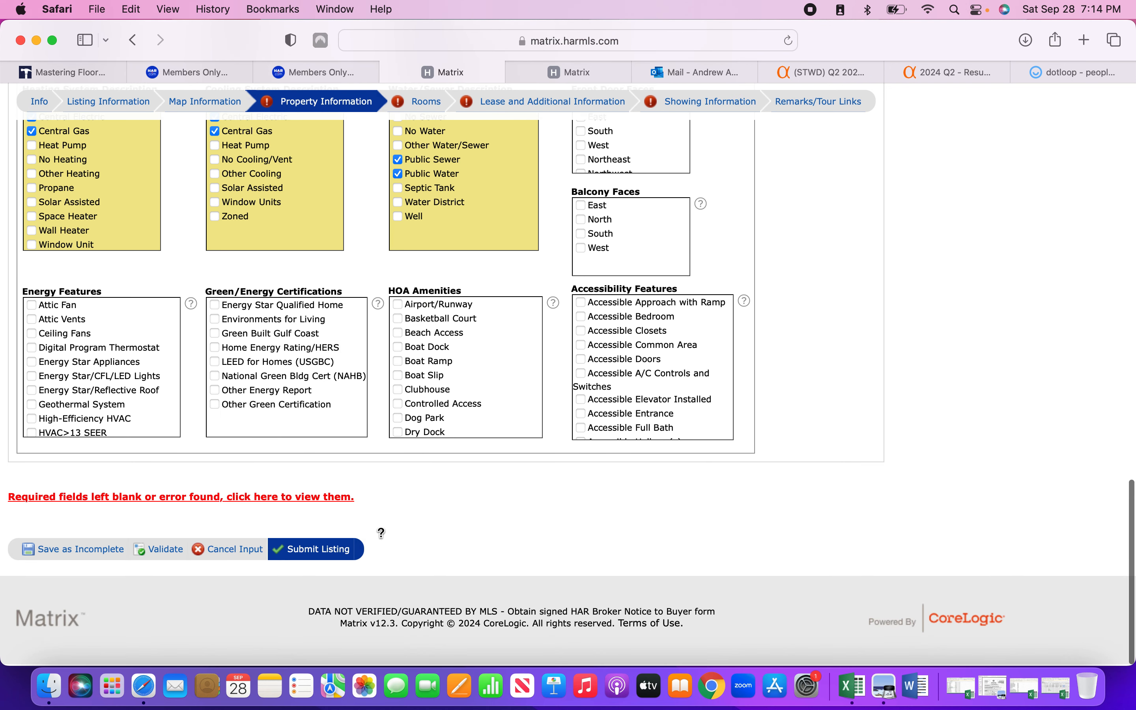
pyautogui.click(161, 552)
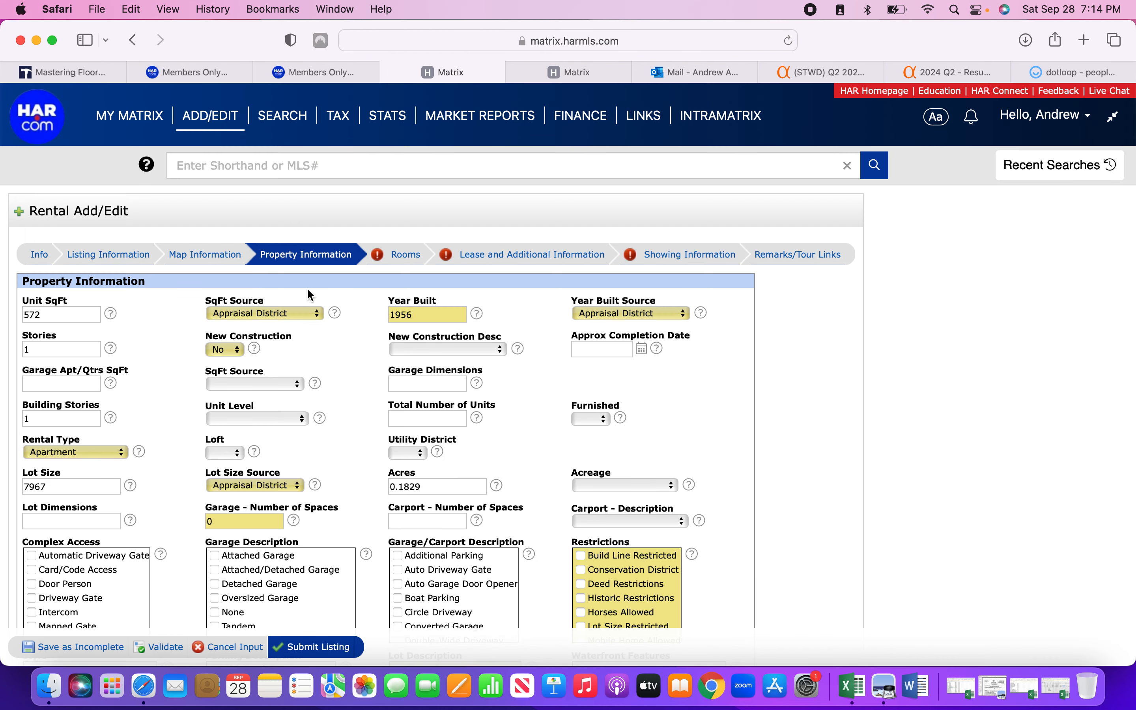
pyautogui.click(397, 259)
# Enter 2 bedrooms, 1 full bath and 0 half baths.
pyautogui.click(41, 313)
pyautogui.write('2')
pyautogui.click(386, 314)
pyautogui.write('1')
pyautogui.click(561, 314)
pyautogui.write('0')
pyautogui.click(511, 313)
pyautogui.scroll(-3, 299, 378)
pyautogui.scroll(-5, 345, 415)
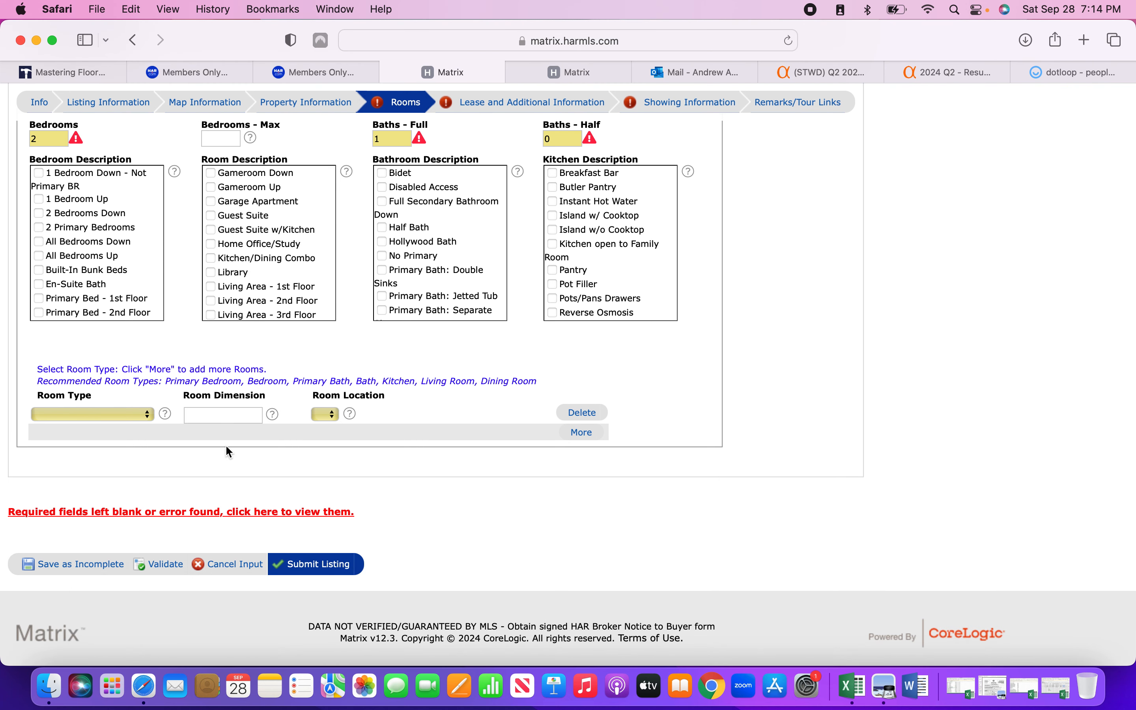
# Add a second room row and set the first room as an 11 x 11 Primary Bedroom on the 1st floor.
pyautogui.click(577, 432)
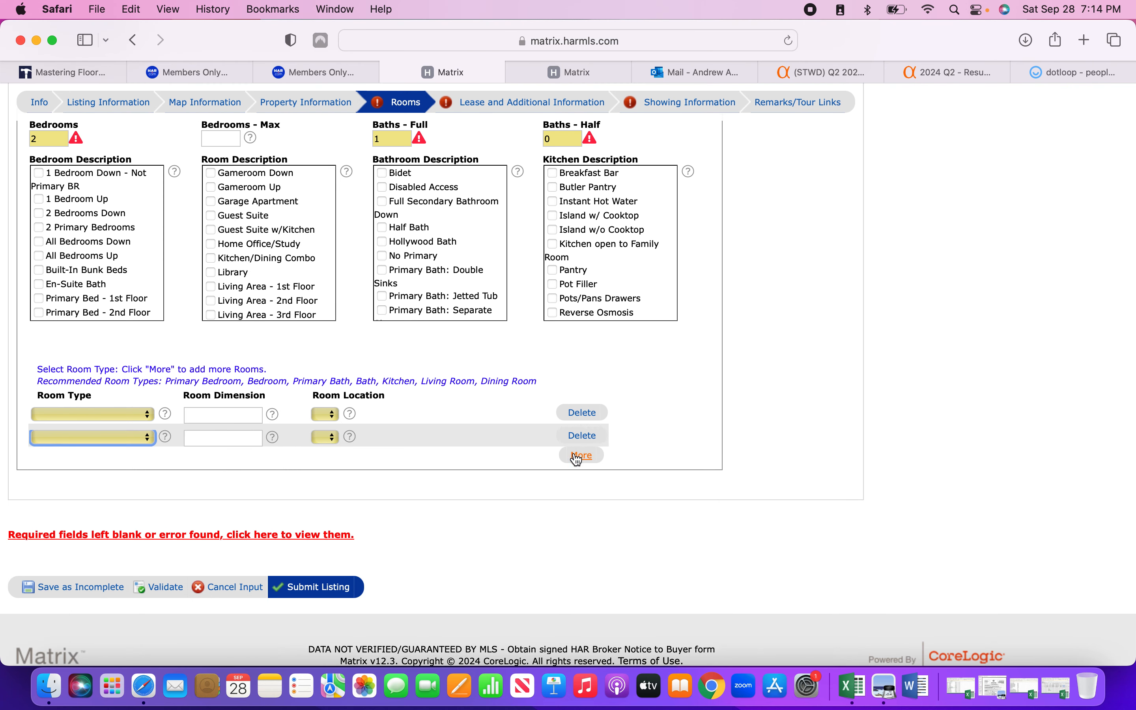
pyautogui.click(146, 416)
pyautogui.click(142, 430)
pyautogui.click(206, 414)
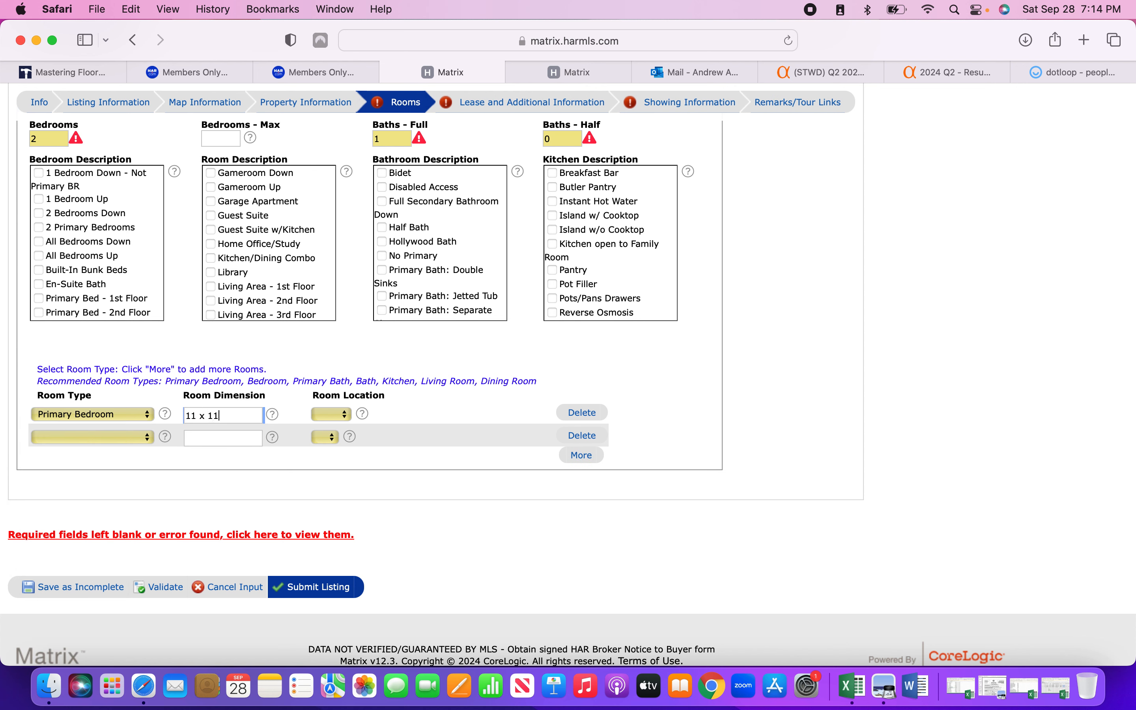
pyautogui.click(338, 415)
pyautogui.click(323, 431)
# Set the second room as a 10 x 10 Bedroom on the 1st floor, then validate the rooms.
pyautogui.click(132, 439)
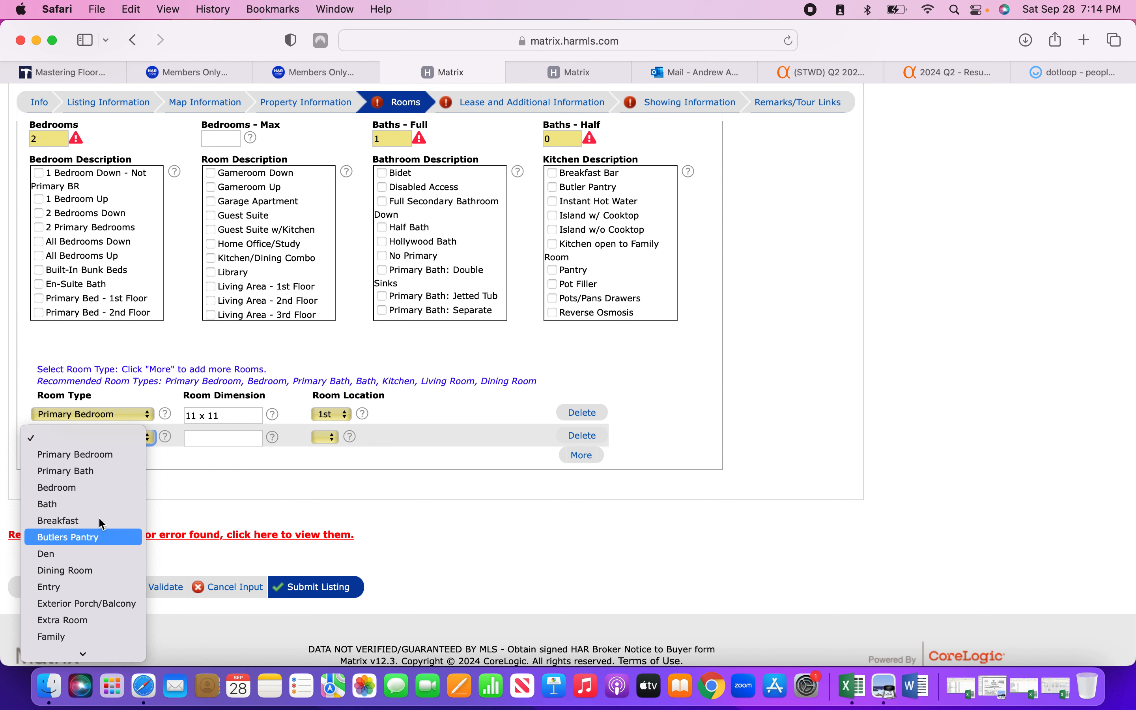
pyautogui.click(71, 488)
pyautogui.click(198, 436)
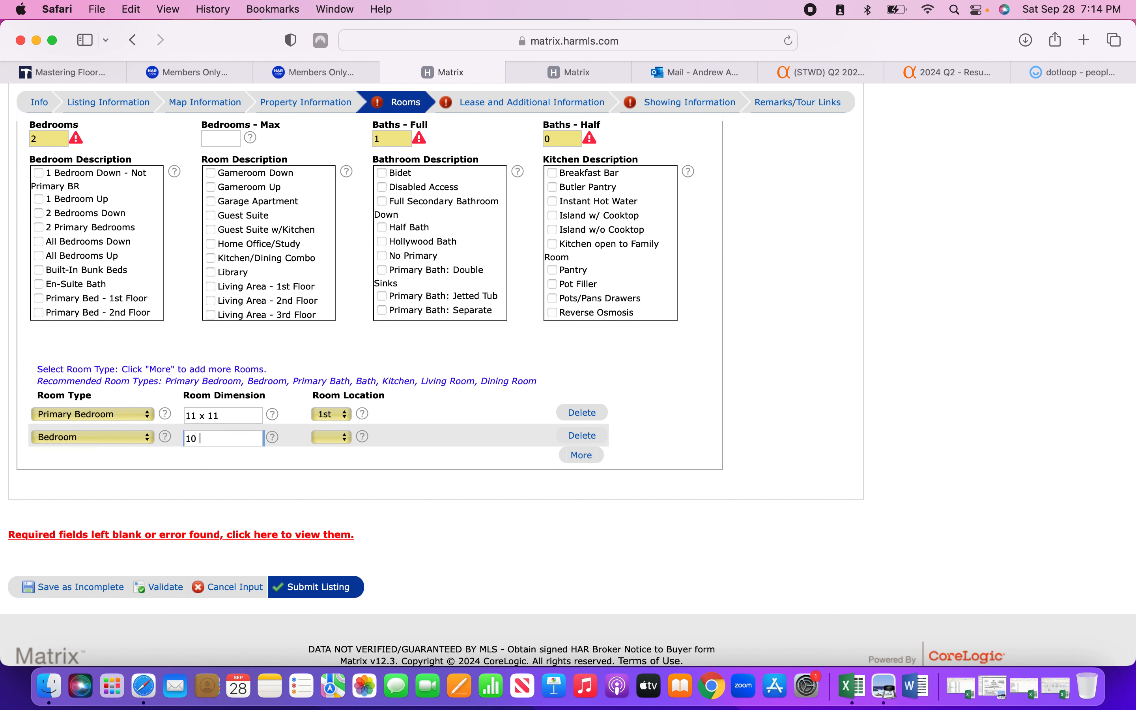
pyautogui.write('10 x 10')
pyautogui.click(332, 437)
pyautogui.click(325, 457)
pyautogui.click(175, 590)
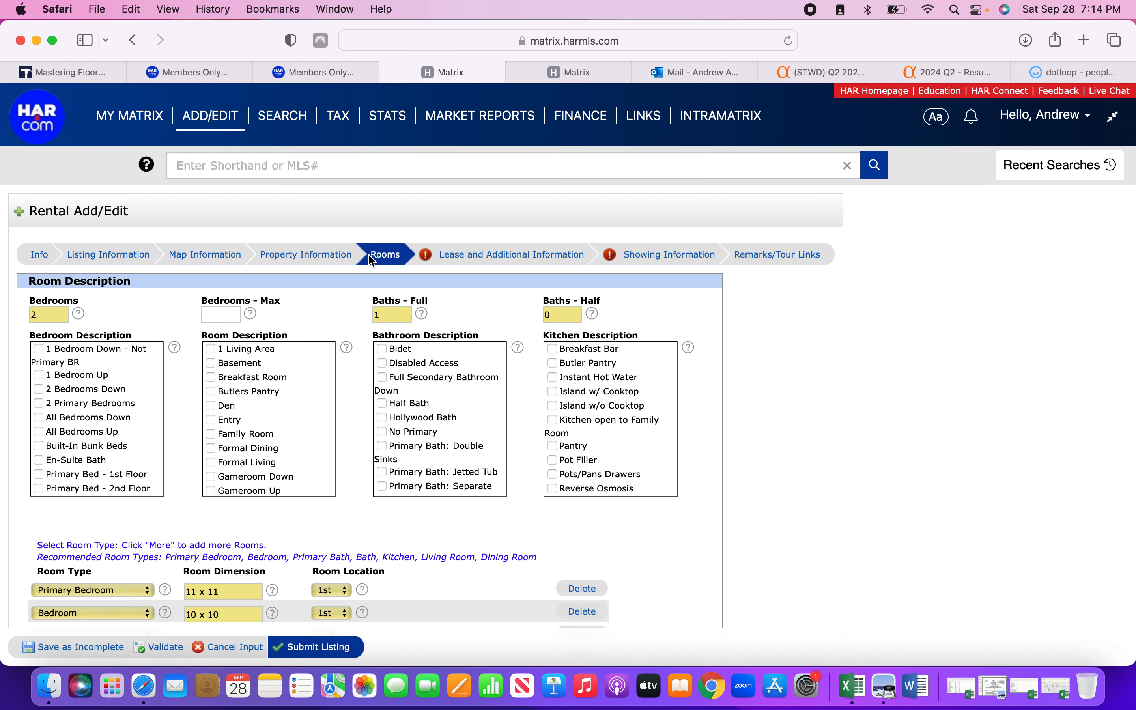
pyautogui.click(453, 257)
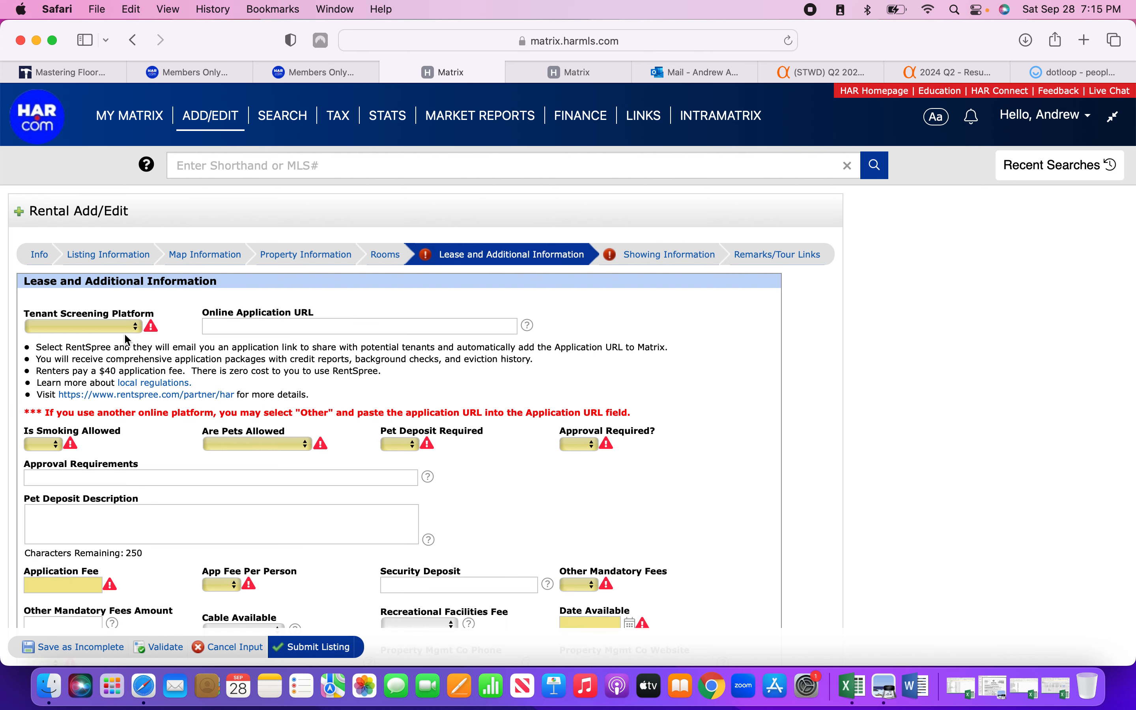
# Choose RentSpree screening, no smoking, pets case by case, and require a pet deposit and approval.
pyautogui.click(134, 327)
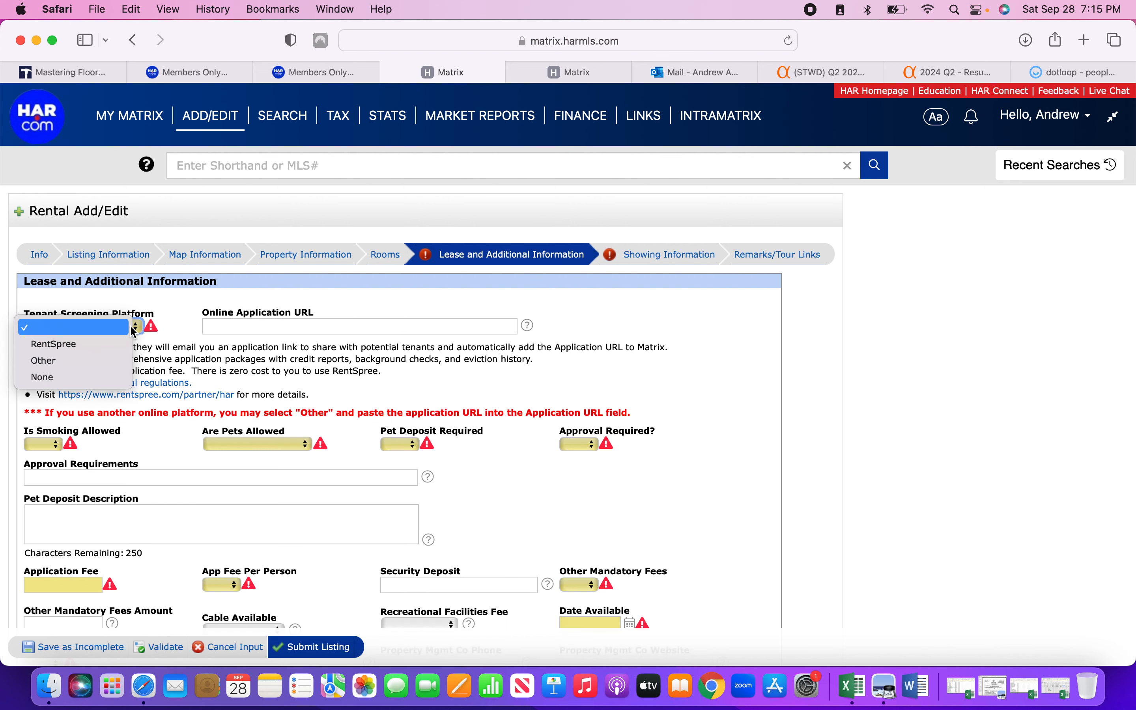
pyautogui.click(121, 347)
pyautogui.click(170, 360)
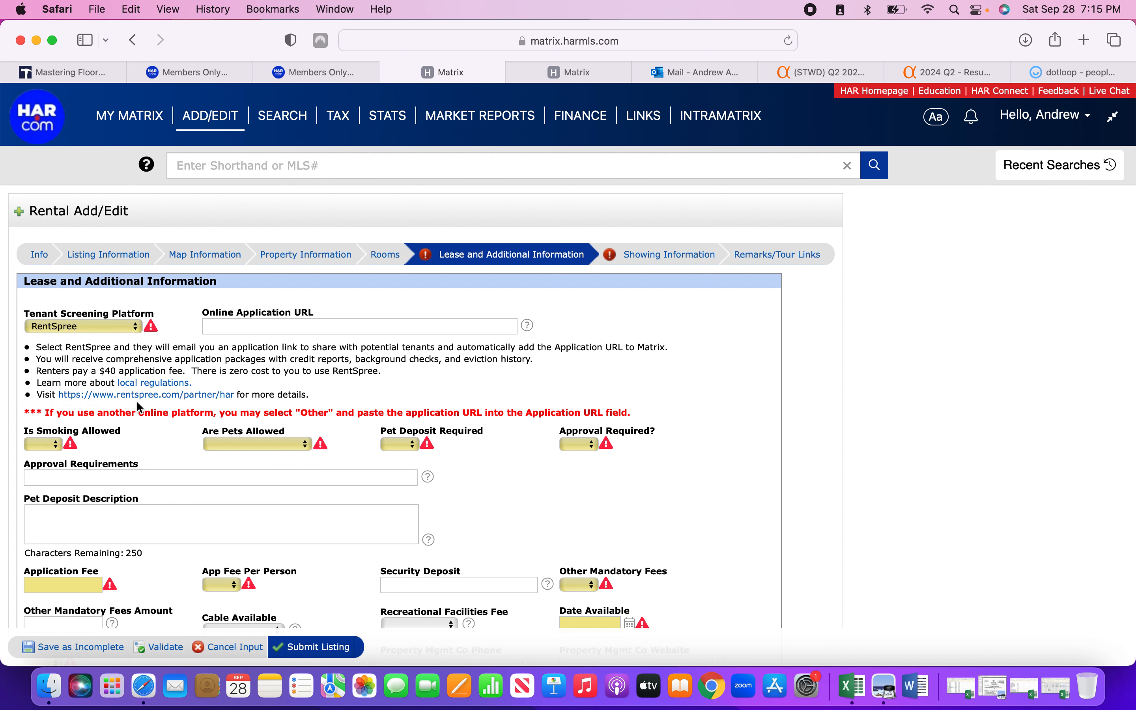
pyautogui.click(55, 446)
pyautogui.click(47, 475)
pyautogui.click(276, 449)
pyautogui.click(272, 463)
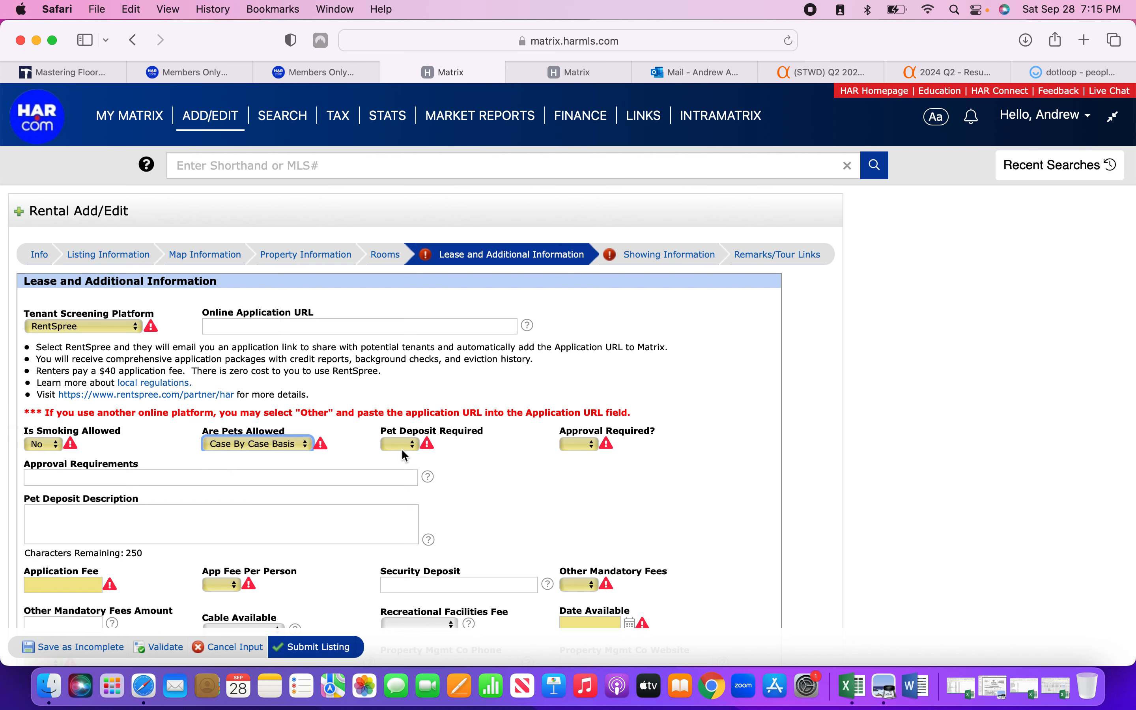
pyautogui.click(403, 446)
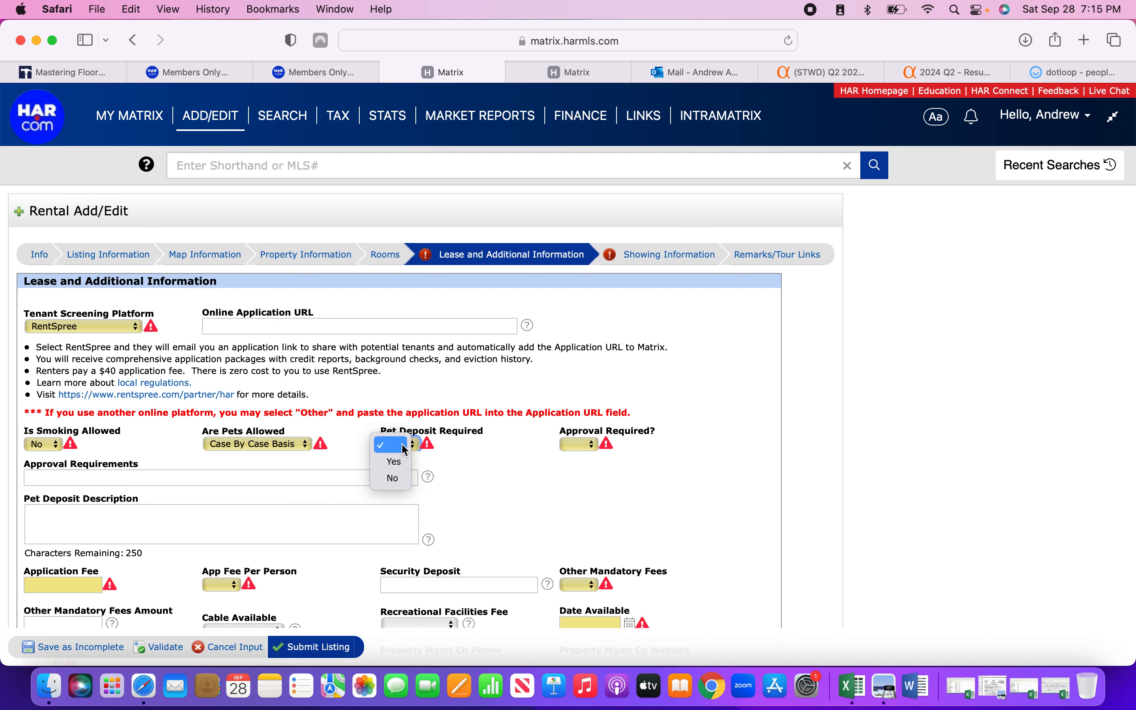
pyautogui.click(393, 461)
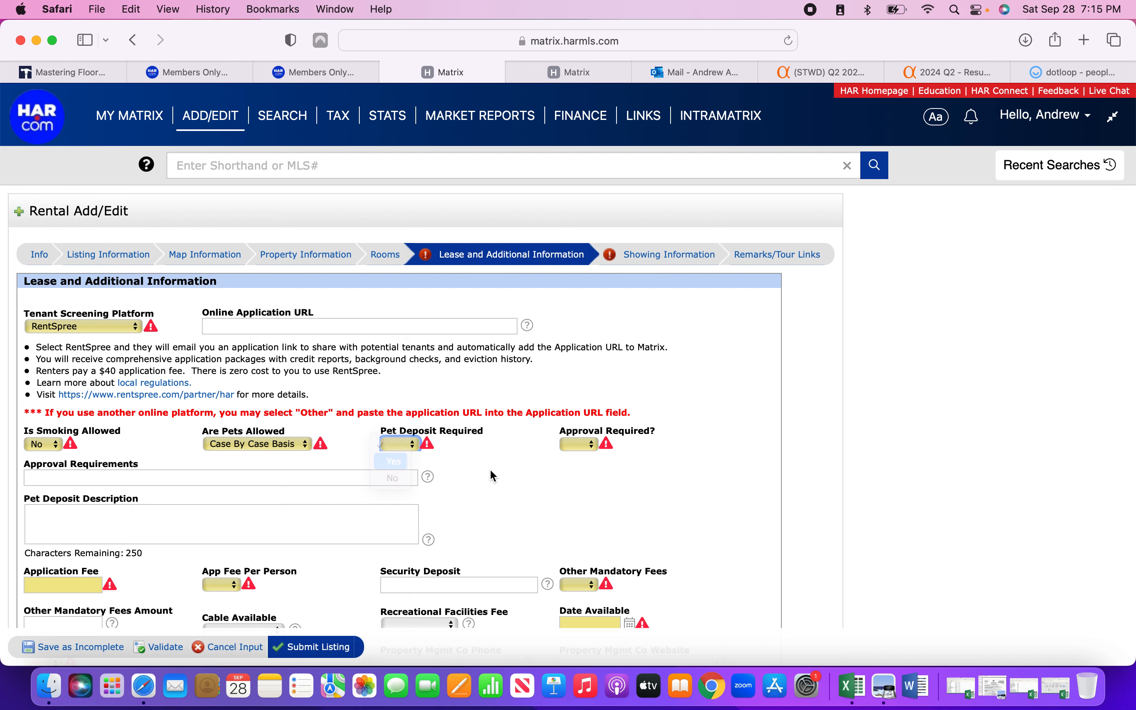
pyautogui.click(582, 451)
pyautogui.click(580, 462)
# Fill Approval Requirements with '550+ Credit Score, Income Verification 2x Rent' from the suggestion.
pyautogui.click(228, 476)
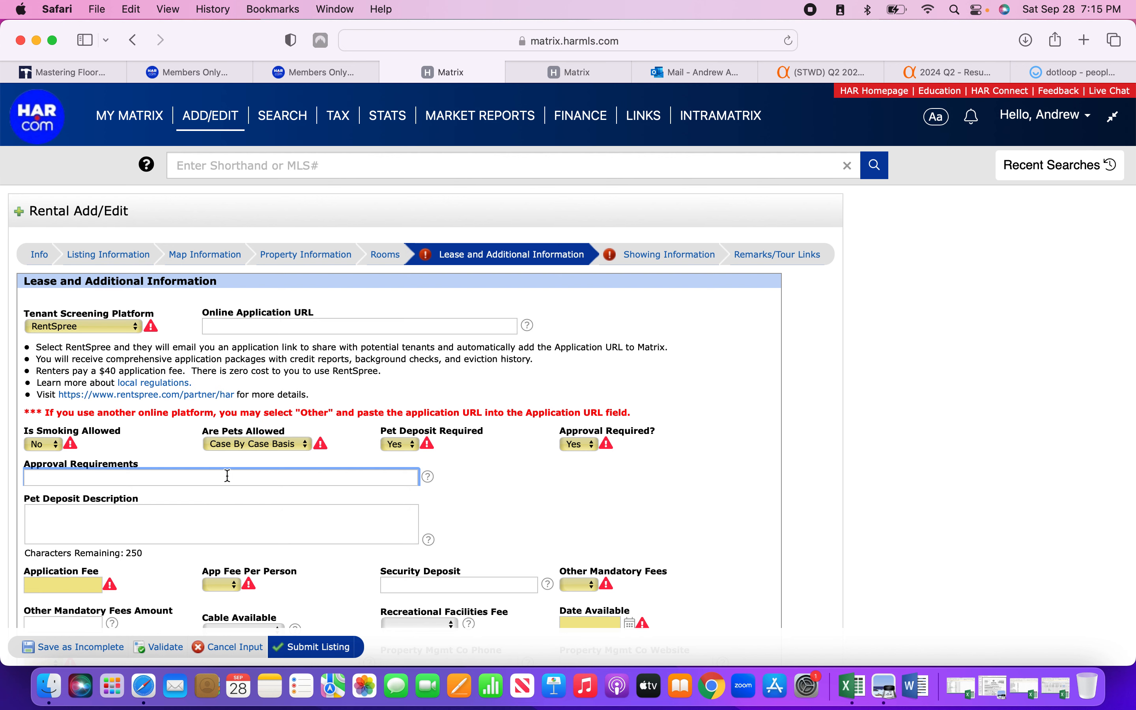
pyautogui.write('550+ Credit Sc')
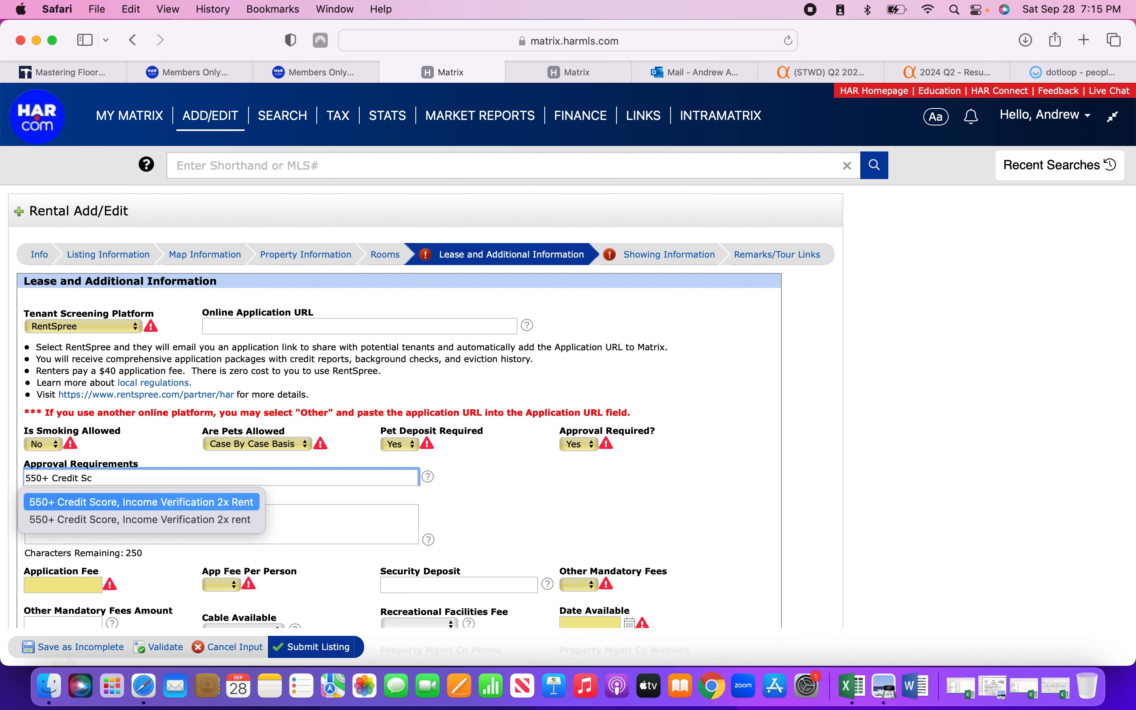
pyautogui.click(197, 502)
pyautogui.click(279, 502)
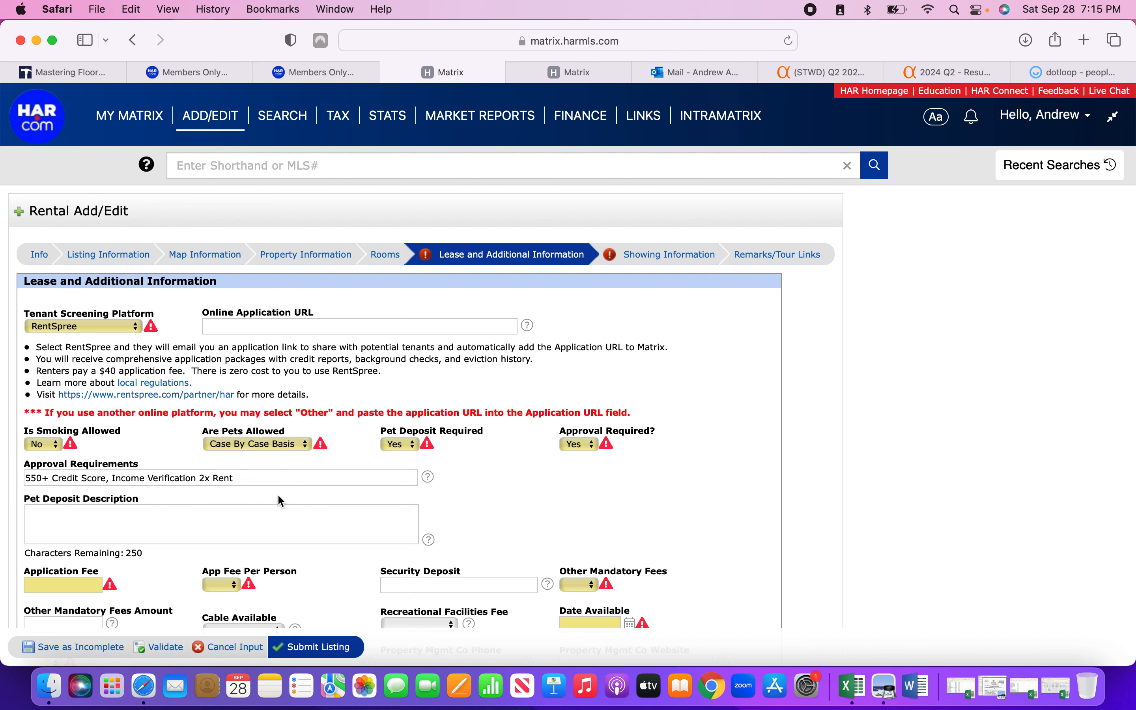
pyautogui.scroll(-2, 509, 515)
# Set a 30 application fee charged per person.
pyautogui.click(77, 528)
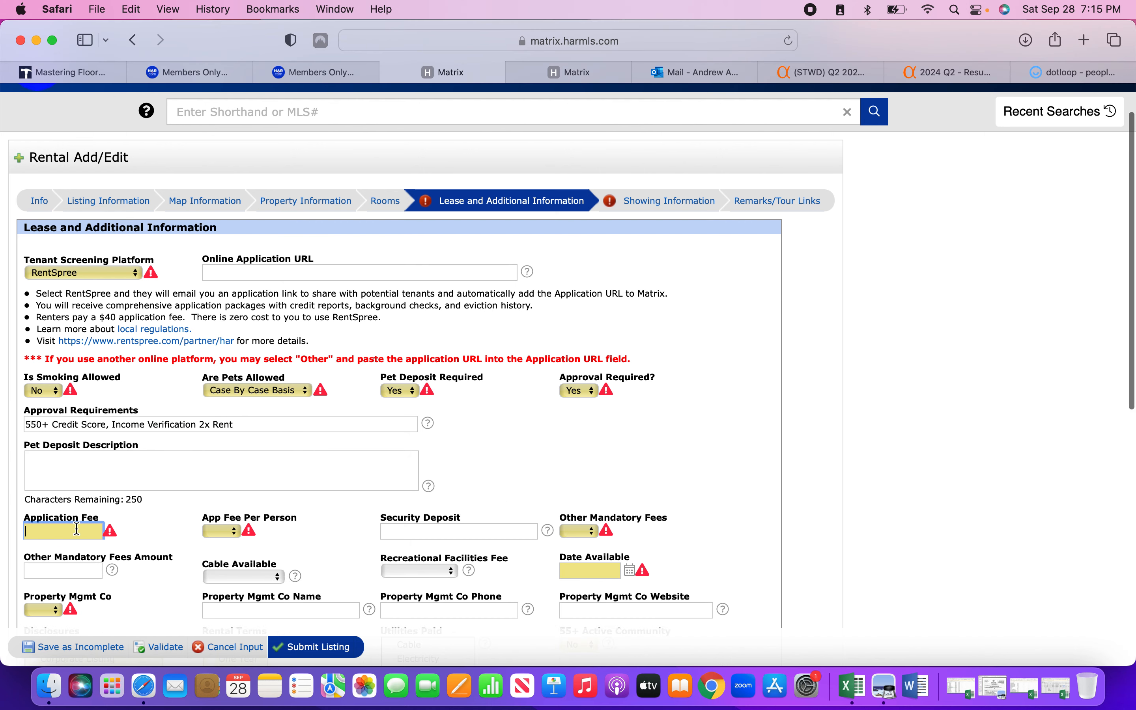
pyautogui.write('30')
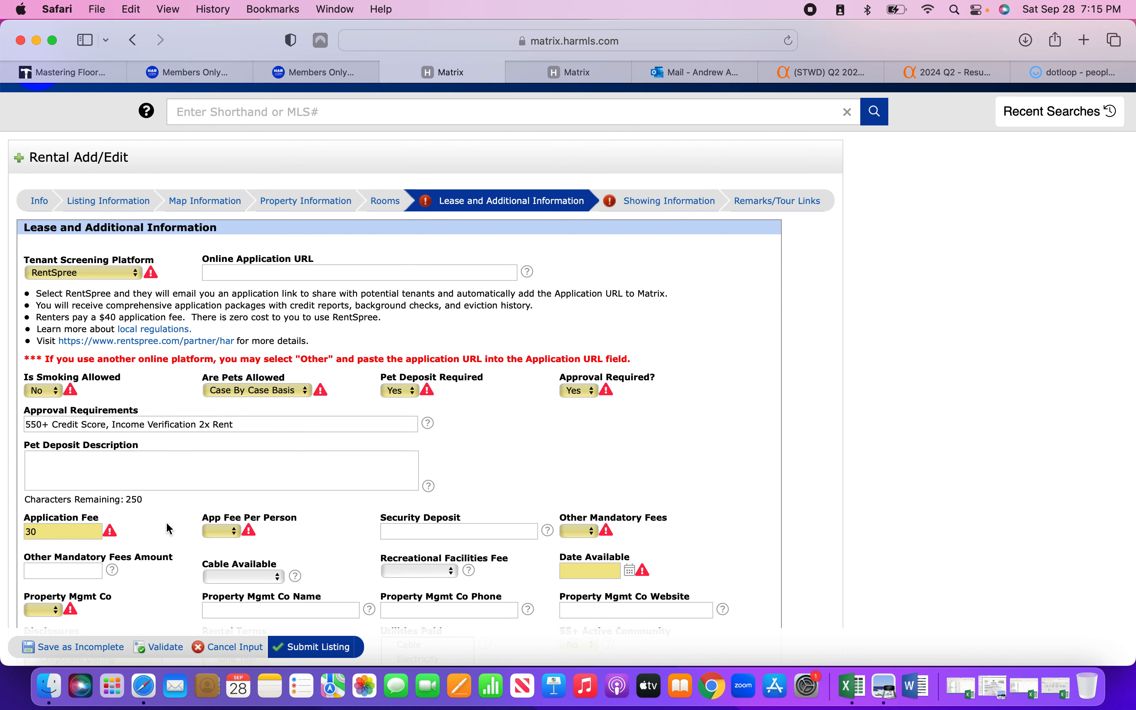
pyautogui.click(224, 530)
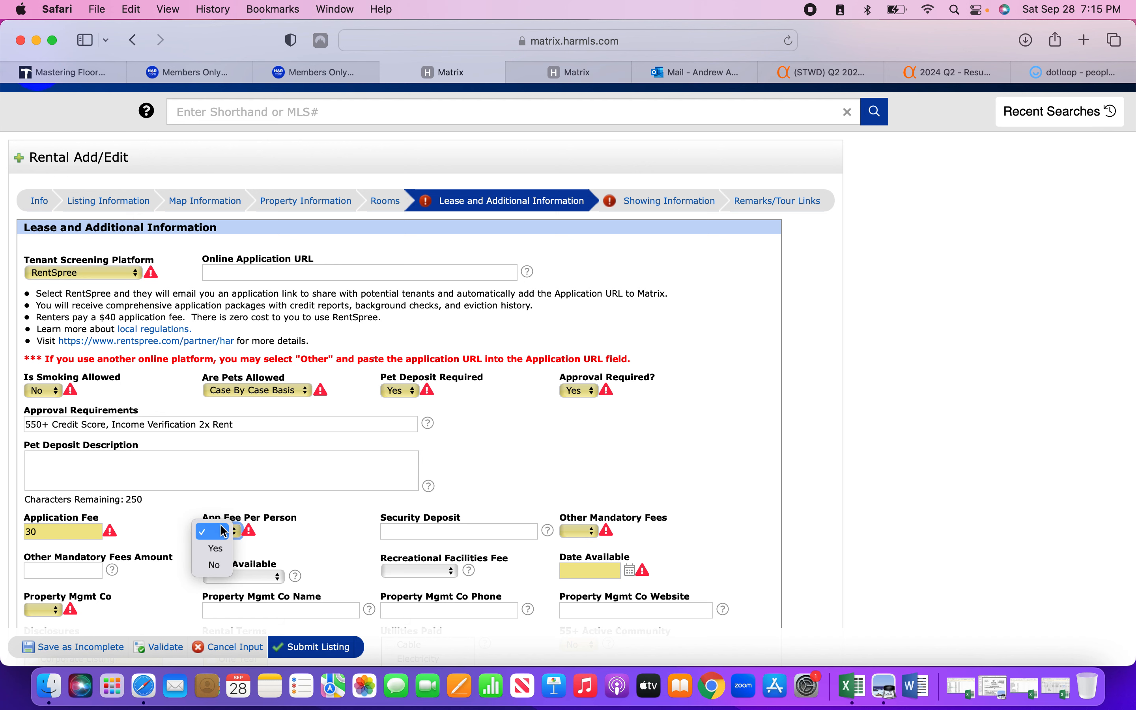
pyautogui.click(216, 548)
pyautogui.scroll(-1, 310, 519)
# Enter the 600 security deposit, no other mandatory fees, and availability date 09/28/2024.
pyautogui.click(409, 495)
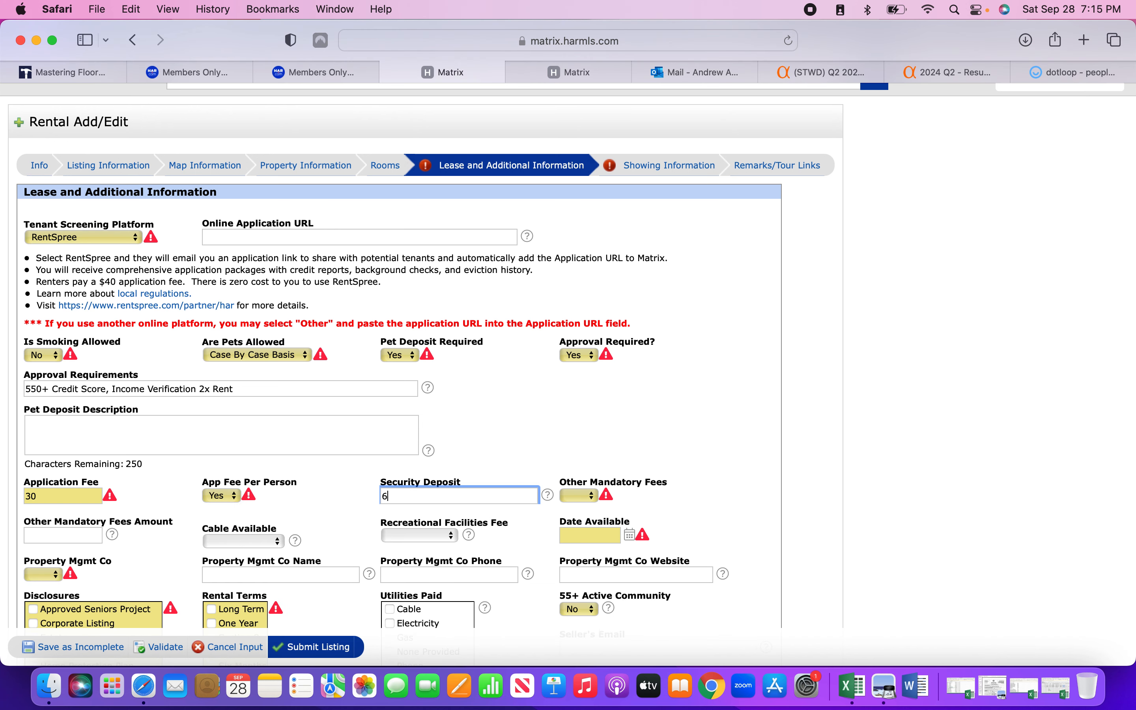
pyautogui.click(578, 495)
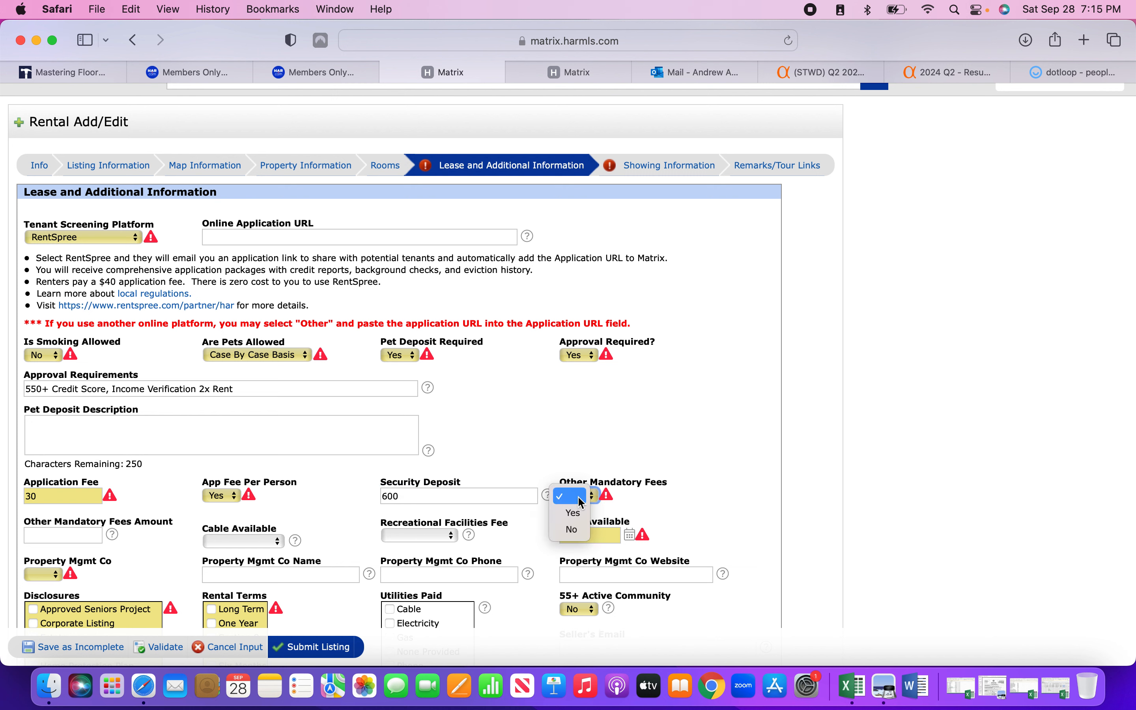
pyautogui.click(572, 529)
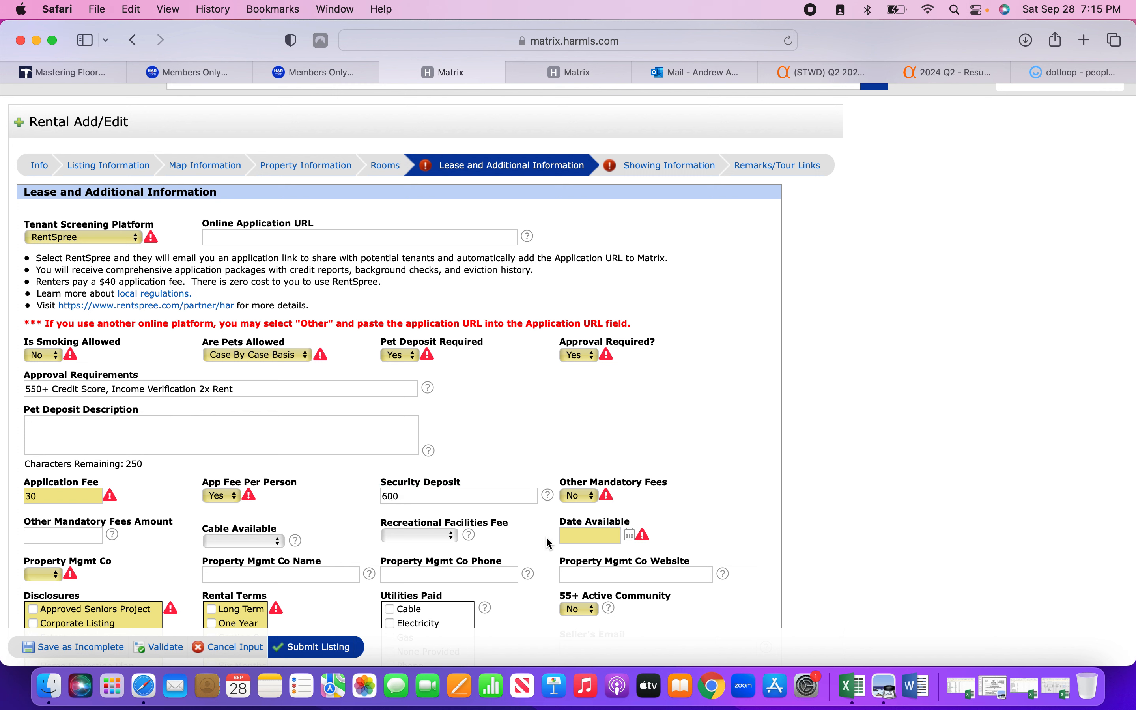
pyautogui.click(630, 540)
pyautogui.click(699, 649)
pyautogui.click(726, 514)
pyautogui.scroll(-3, 725, 515)
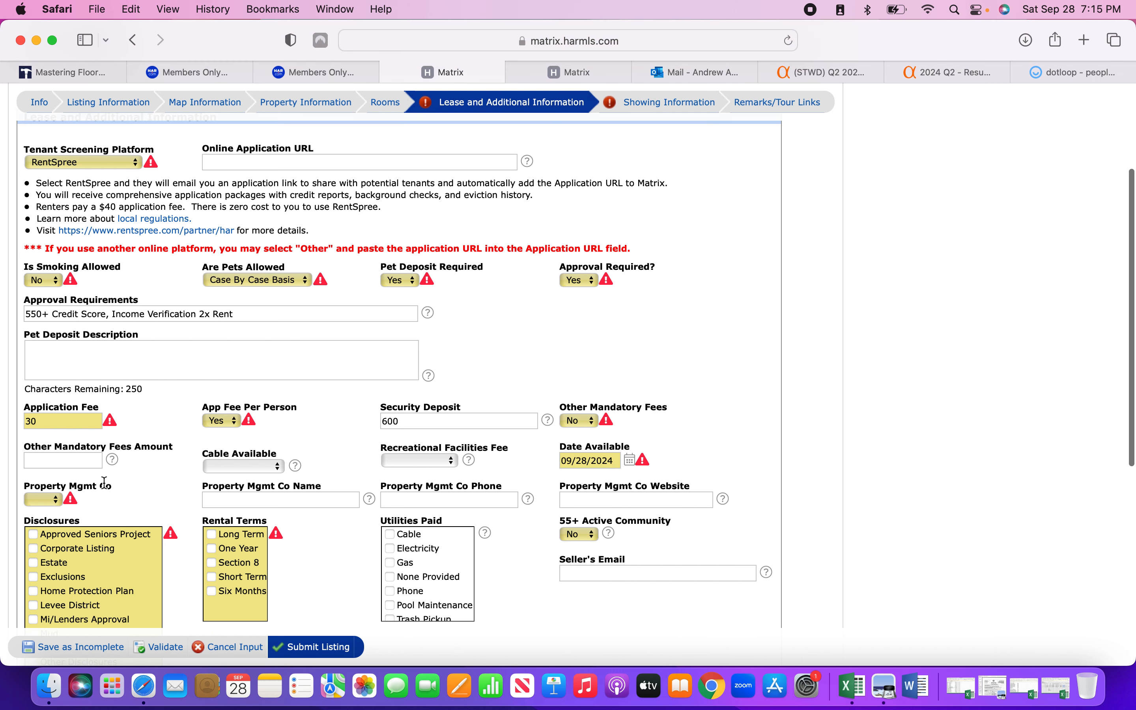
# Mark the property as managed by Lone Star Landlords and enter the company's phone.
pyautogui.click(49, 500)
pyautogui.click(40, 514)
pyautogui.click(227, 501)
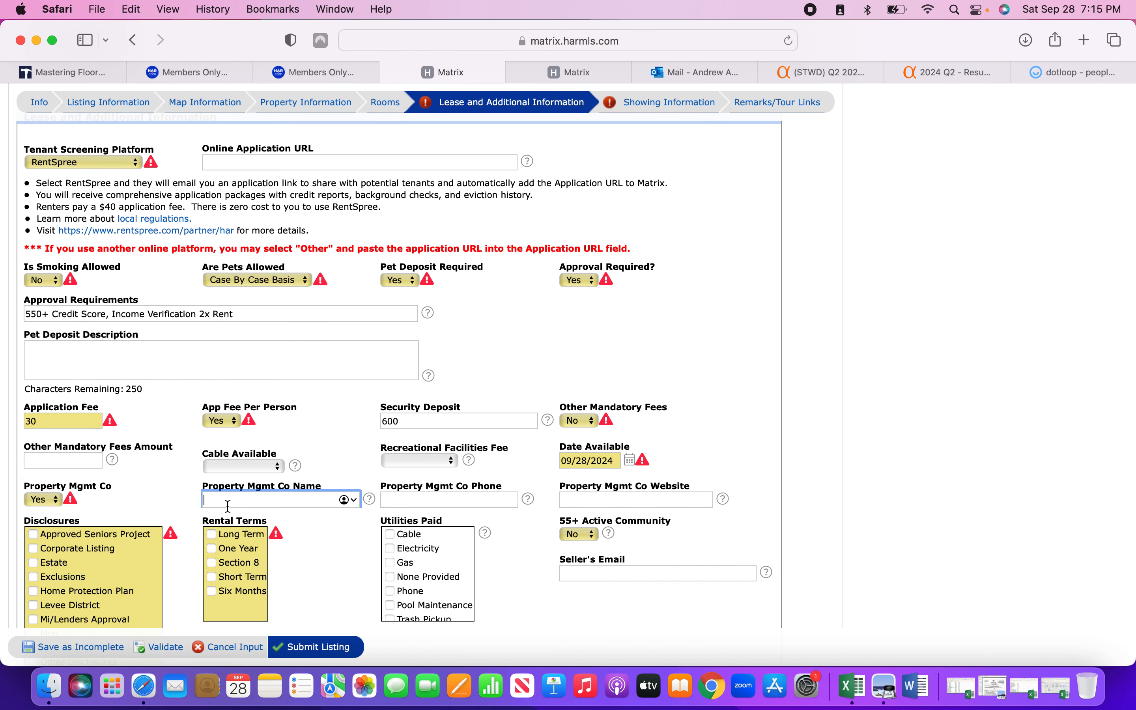
pyautogui.write('Lone Star Landlords')
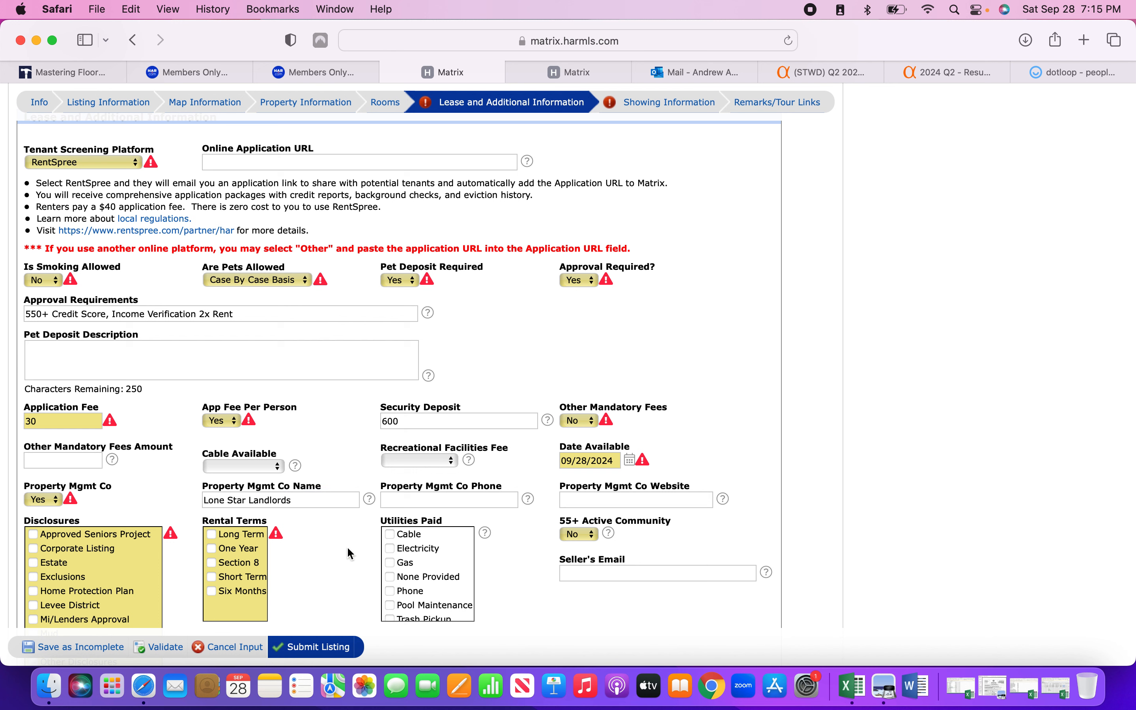
pyautogui.click(410, 499)
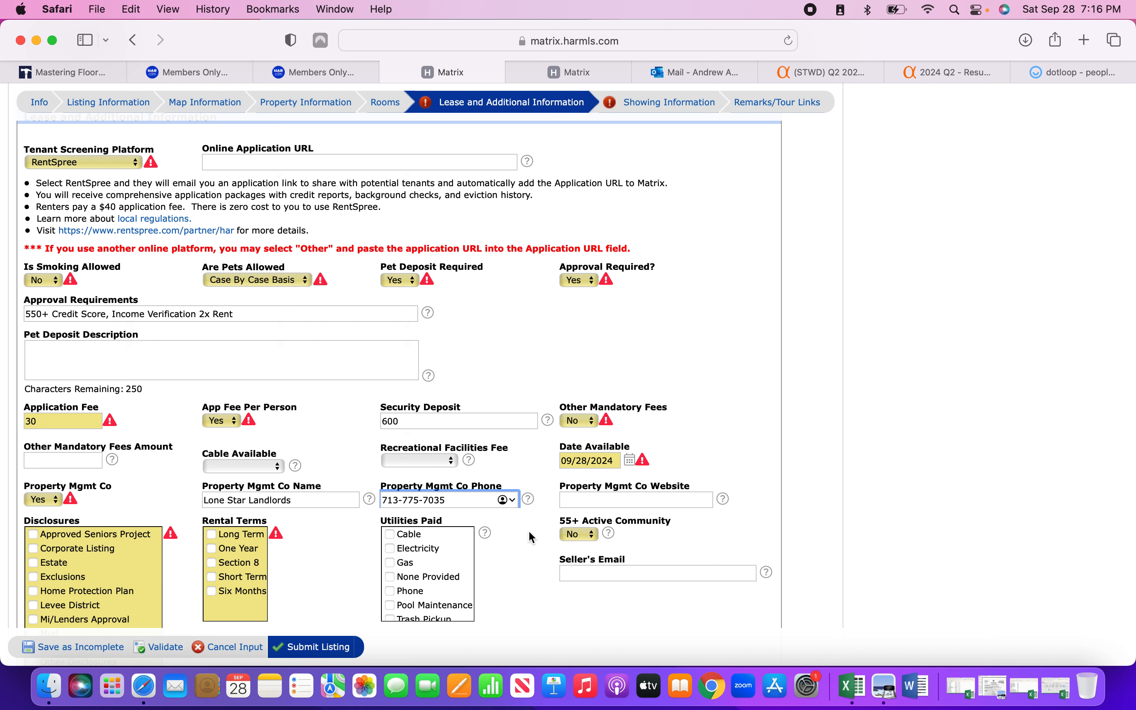
pyautogui.click(529, 544)
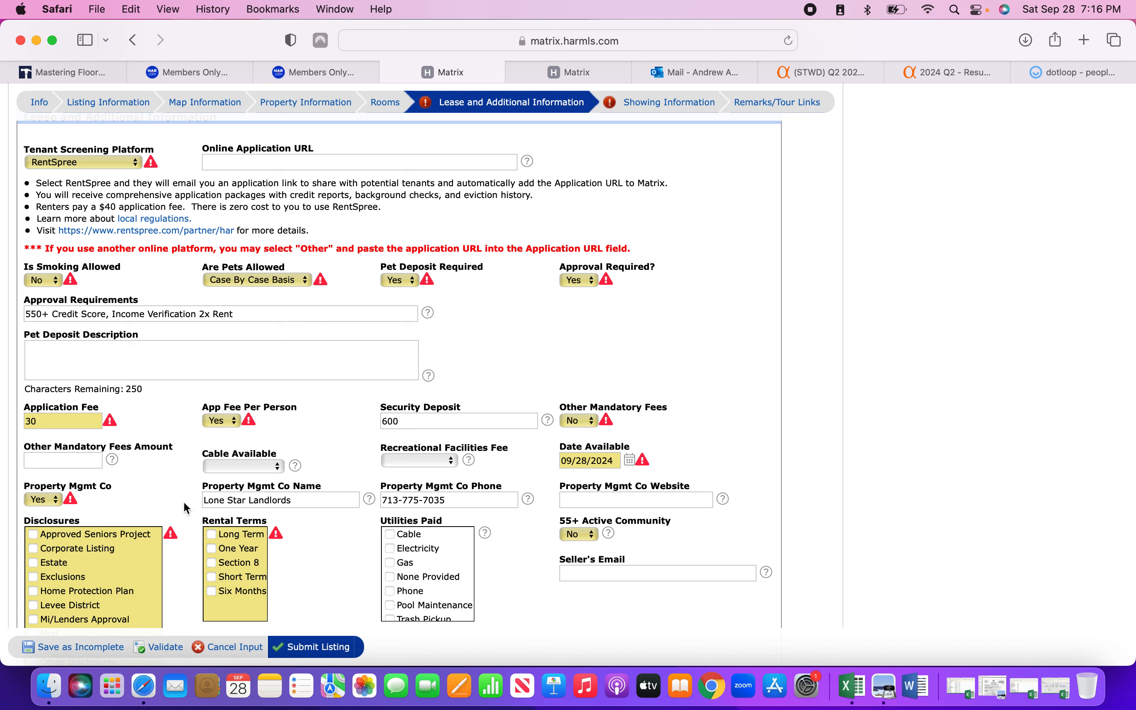
pyautogui.scroll(-3, 122, 585)
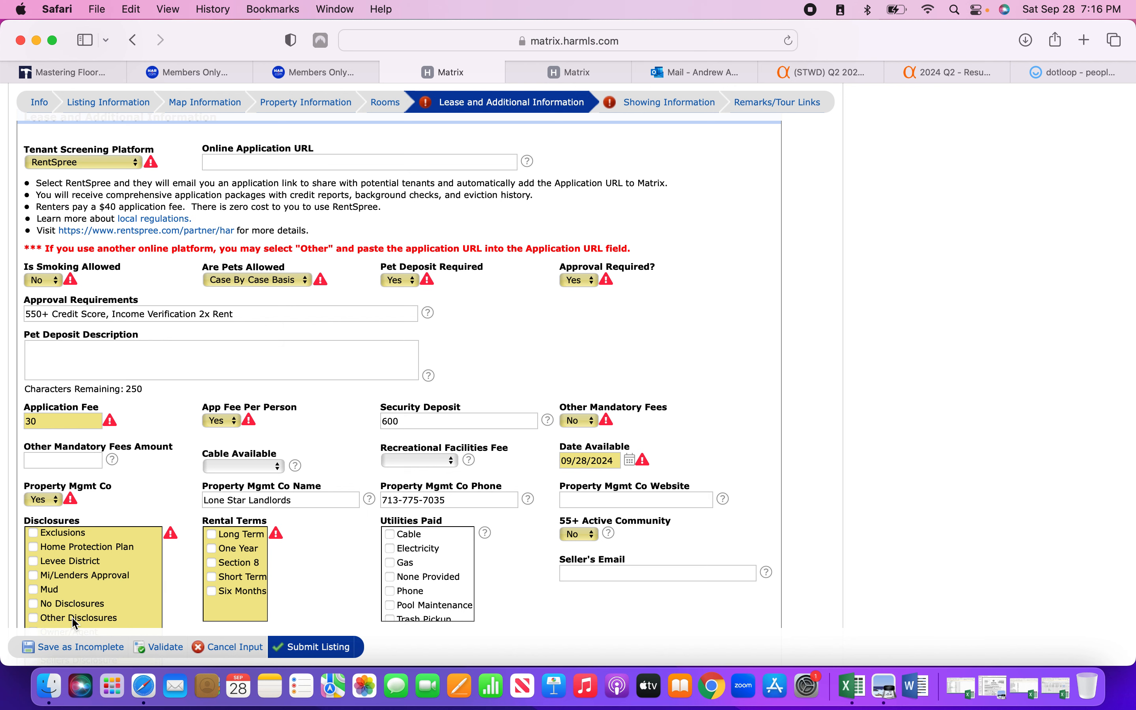
pyautogui.scroll(-2, 72, 616)
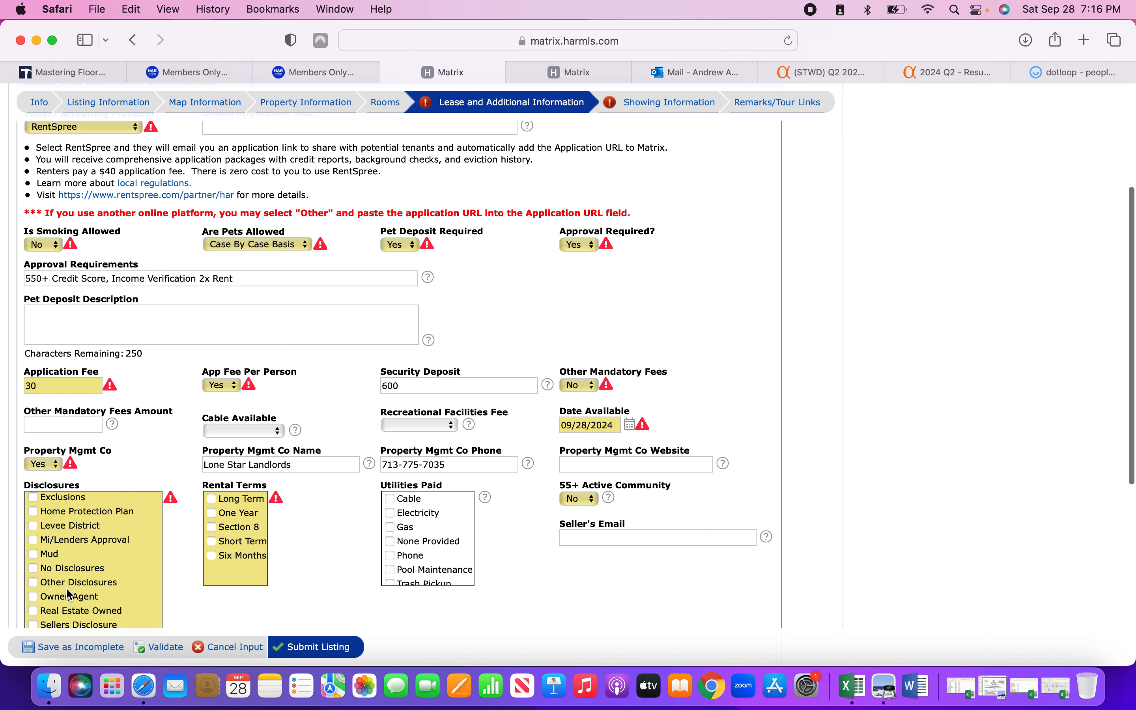
# Tick No Disclosures and the Long Term and One Year rental terms, then validate.
pyautogui.click(33, 568)
pyautogui.click(212, 498)
pyautogui.click(212, 513)
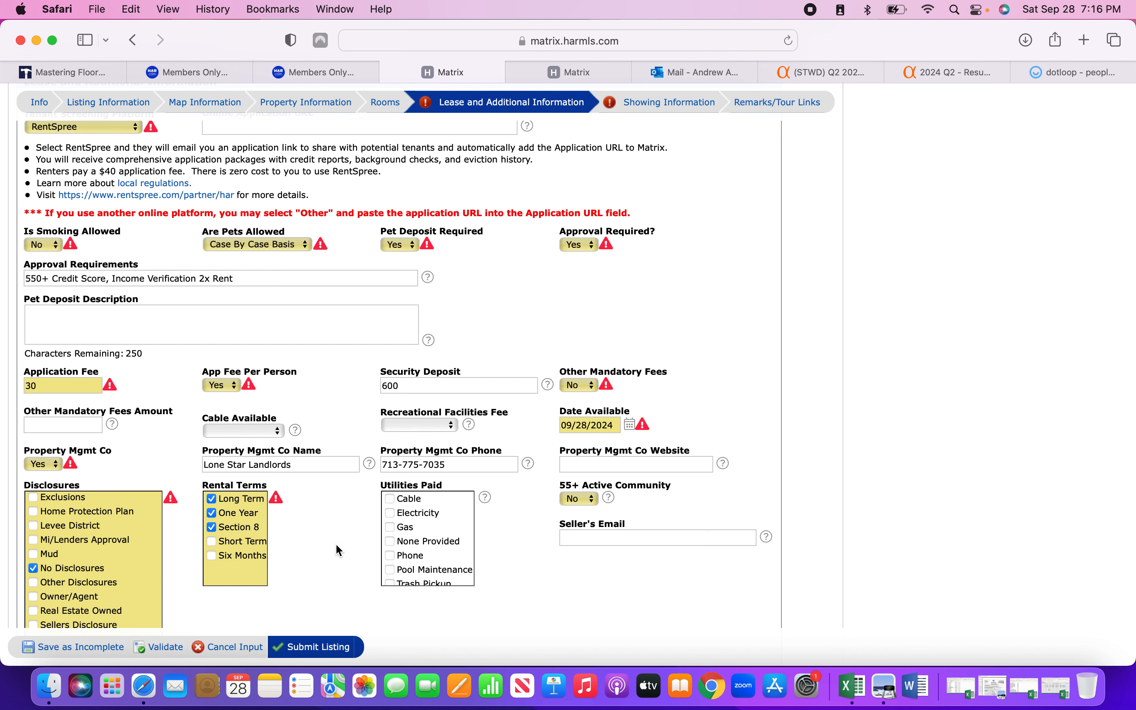
pyautogui.scroll(-10, 336, 543)
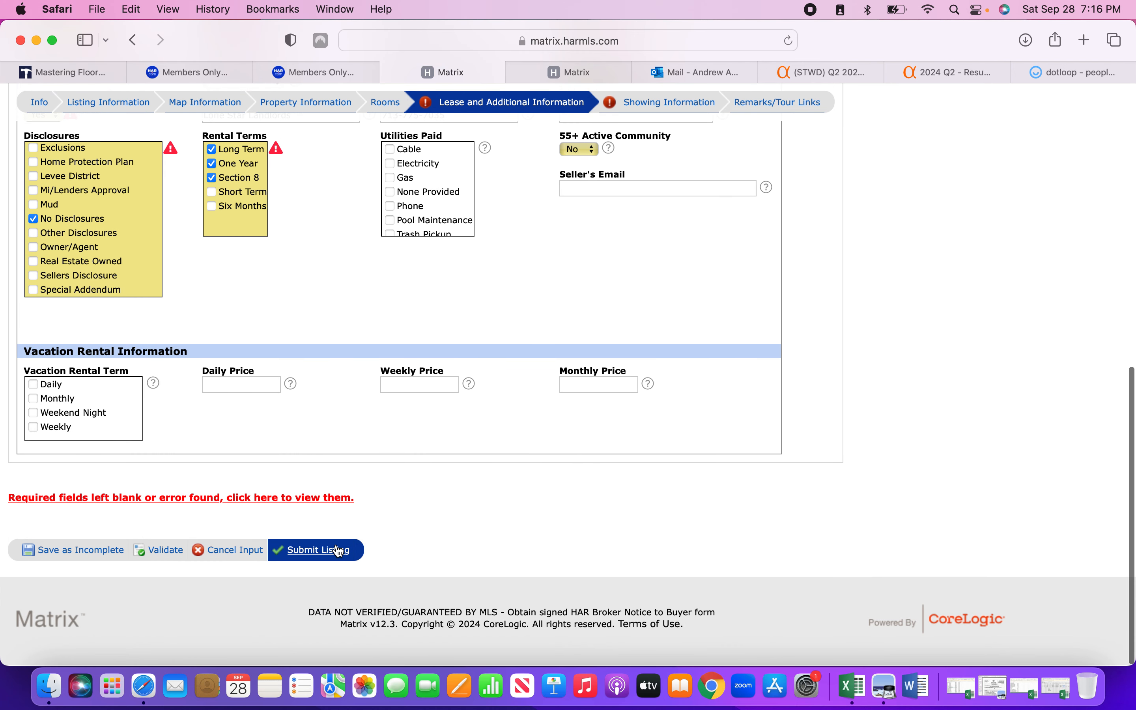
pyautogui.click(171, 553)
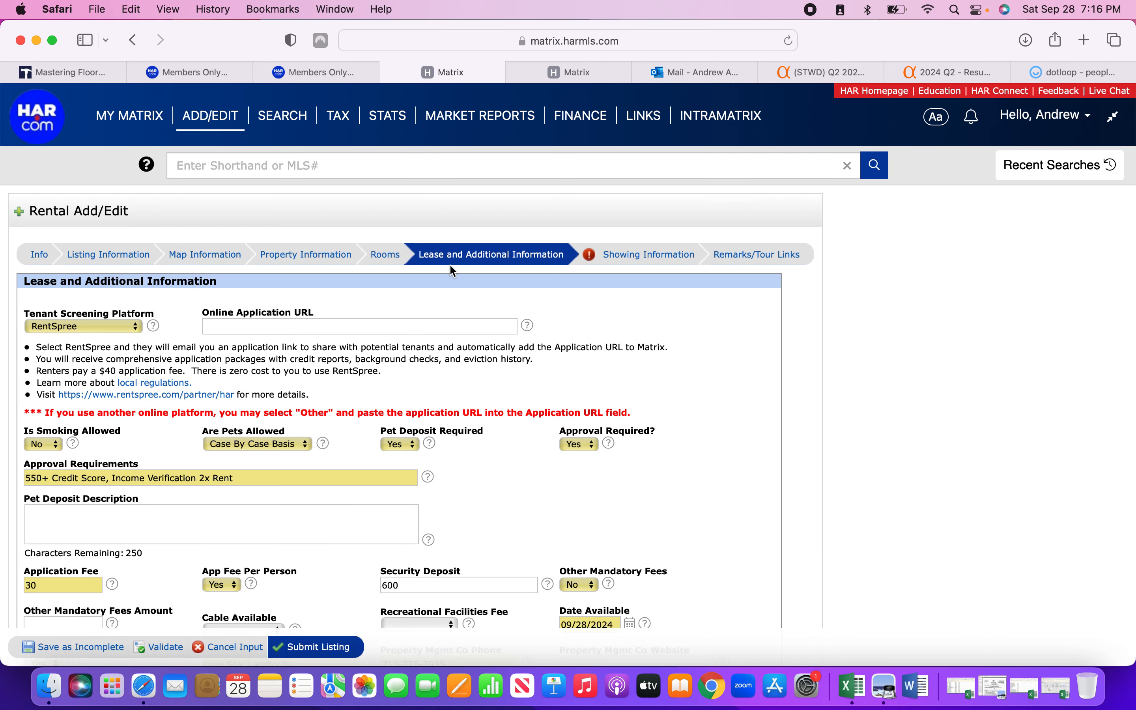
# On Showing Information, enter the appointment phone and describe it as Call Agent.
pyautogui.click(630, 258)
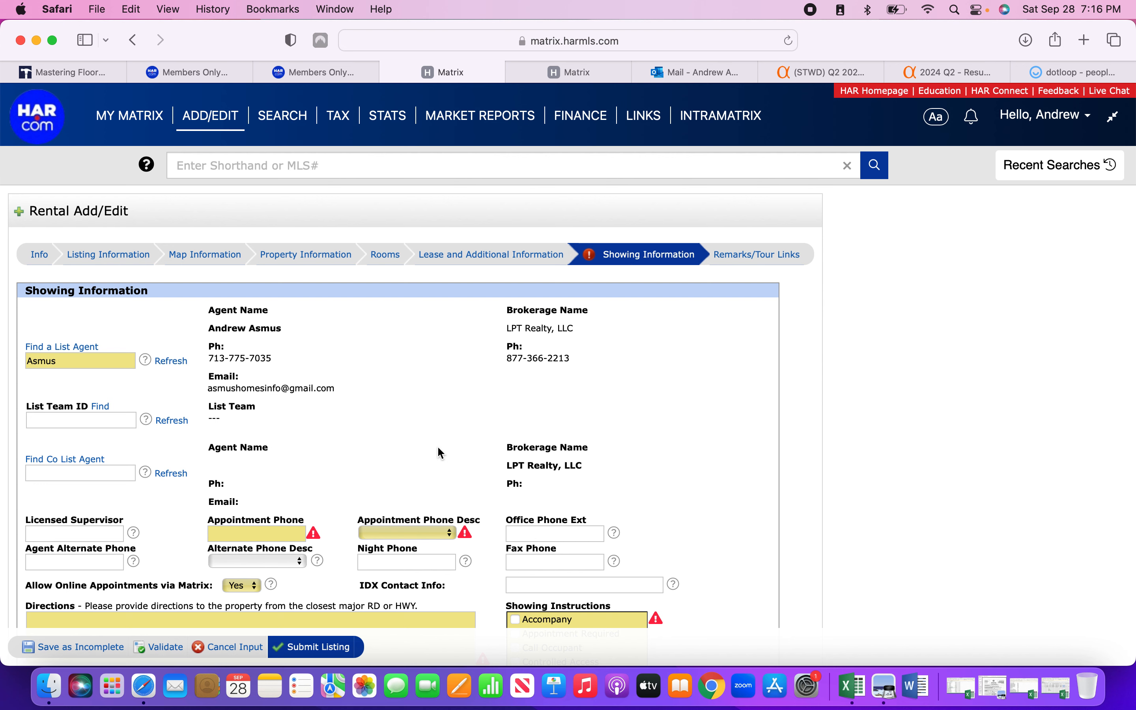
pyautogui.click(282, 535)
pyautogui.click(387, 534)
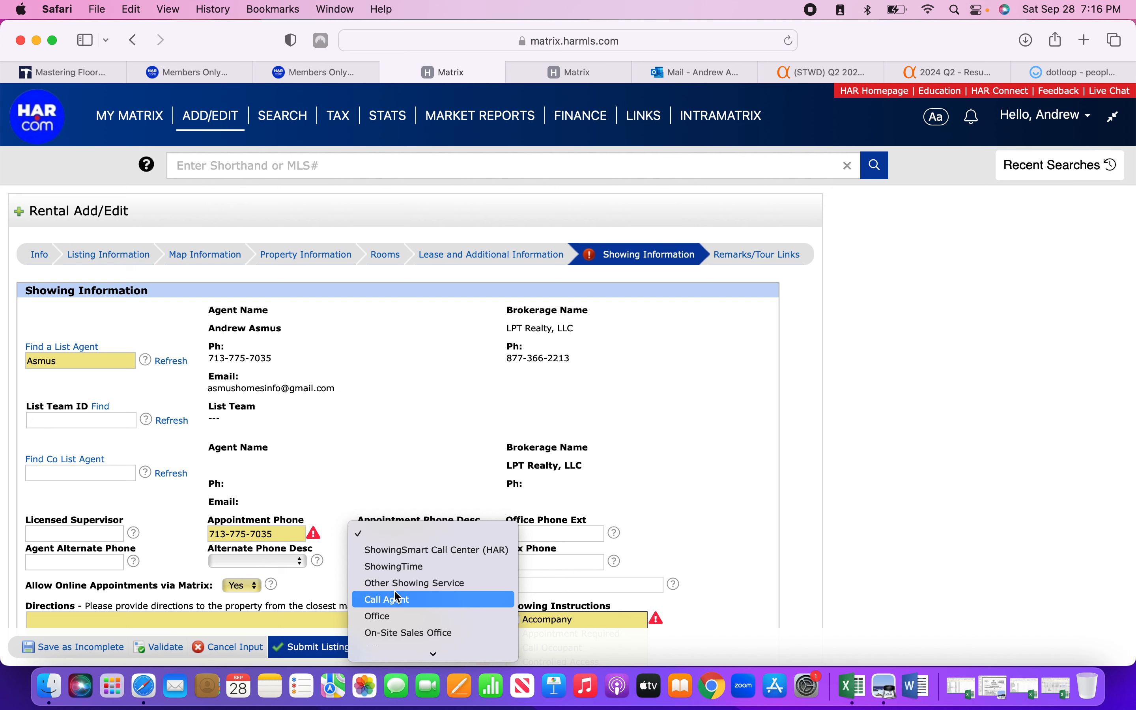
pyautogui.click(409, 600)
# Enter directions 'Please refer to Google or Apple Maps for accurate directions' and validate.
pyautogui.scroll(-2, 343, 559)
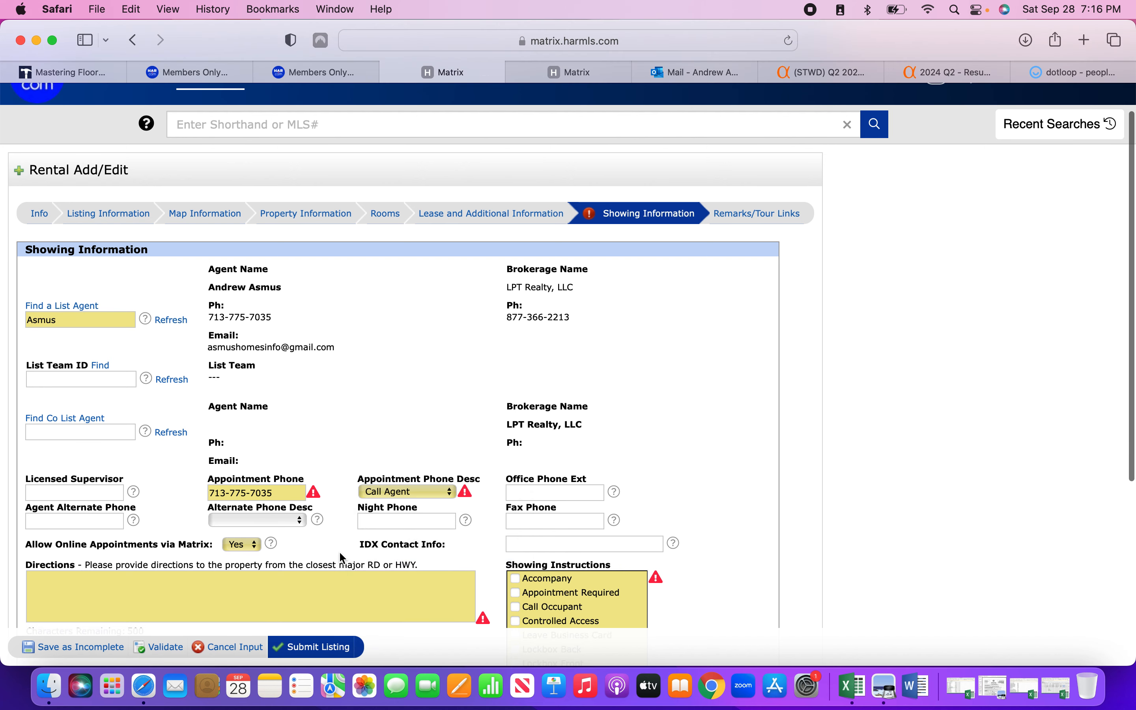
pyautogui.scroll(-2, 538, 593)
pyautogui.scroll(-3, 743, 590)
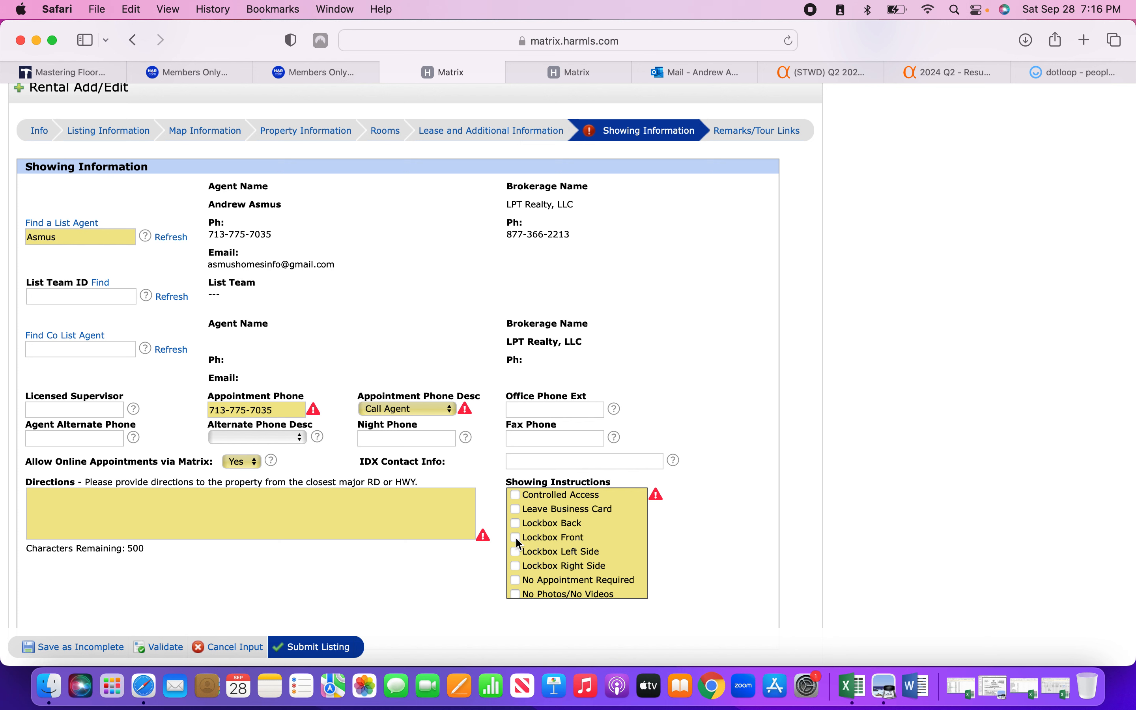
pyautogui.click(364, 508)
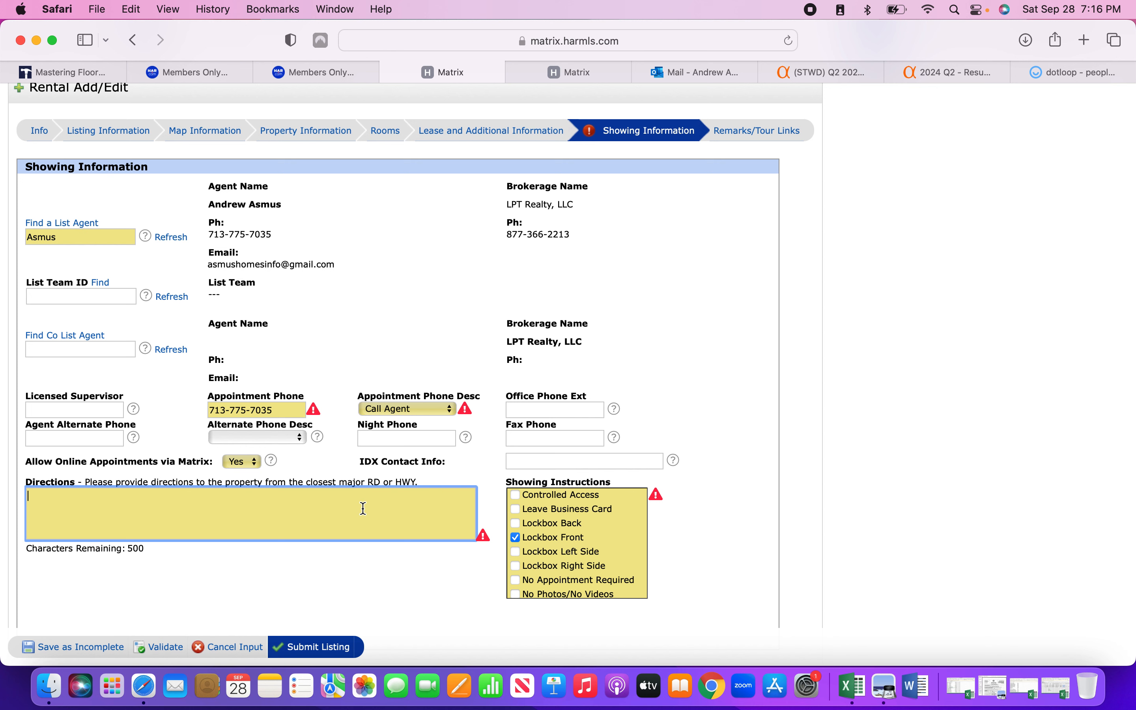
pyautogui.write('Please refer to Google or Ap')
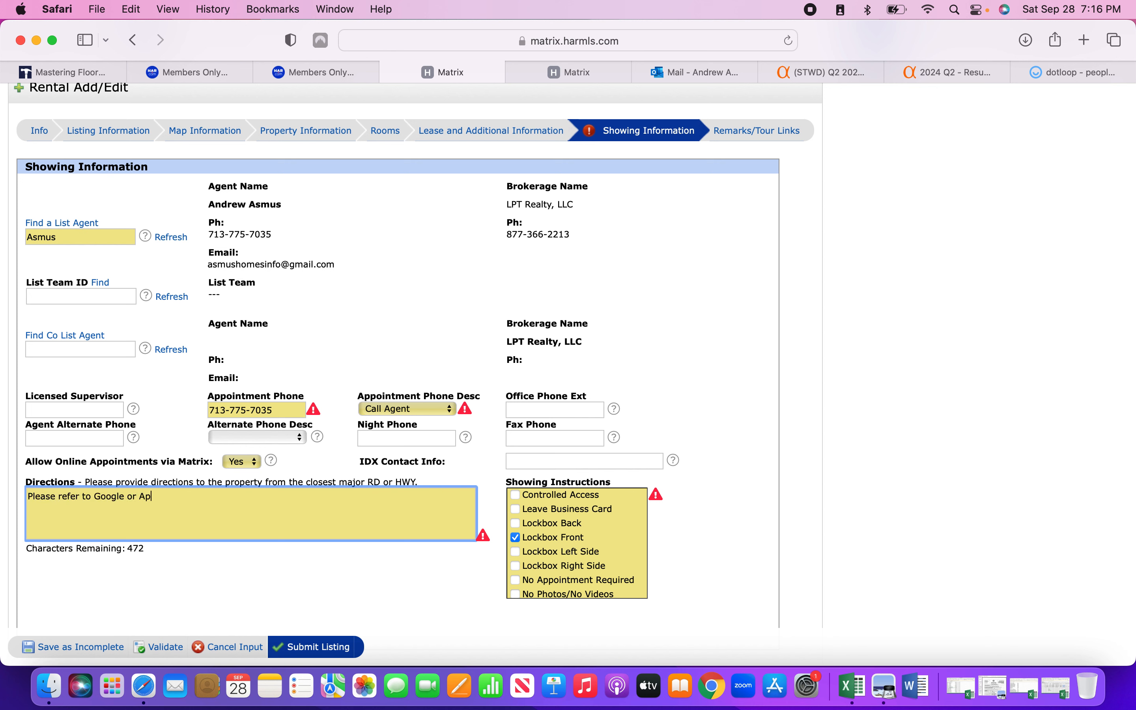
pyautogui.write('ple Maps for accurate directions.')
pyautogui.click(439, 587)
pyautogui.scroll(-3, 866, 536)
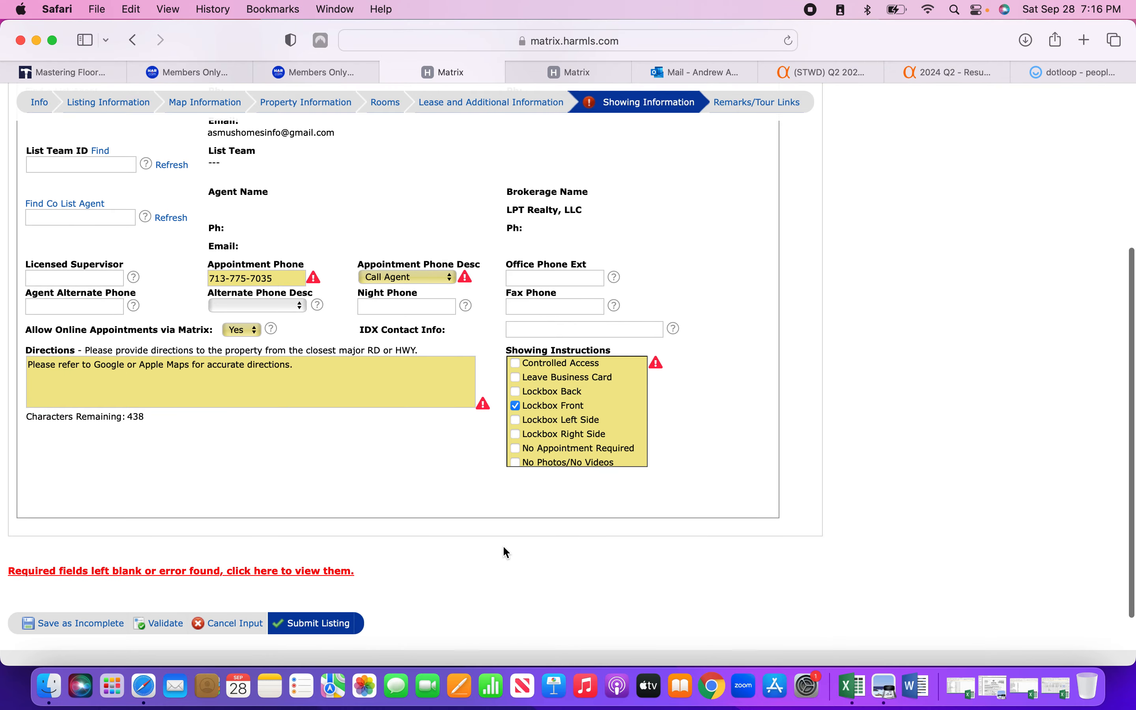
pyautogui.click(171, 625)
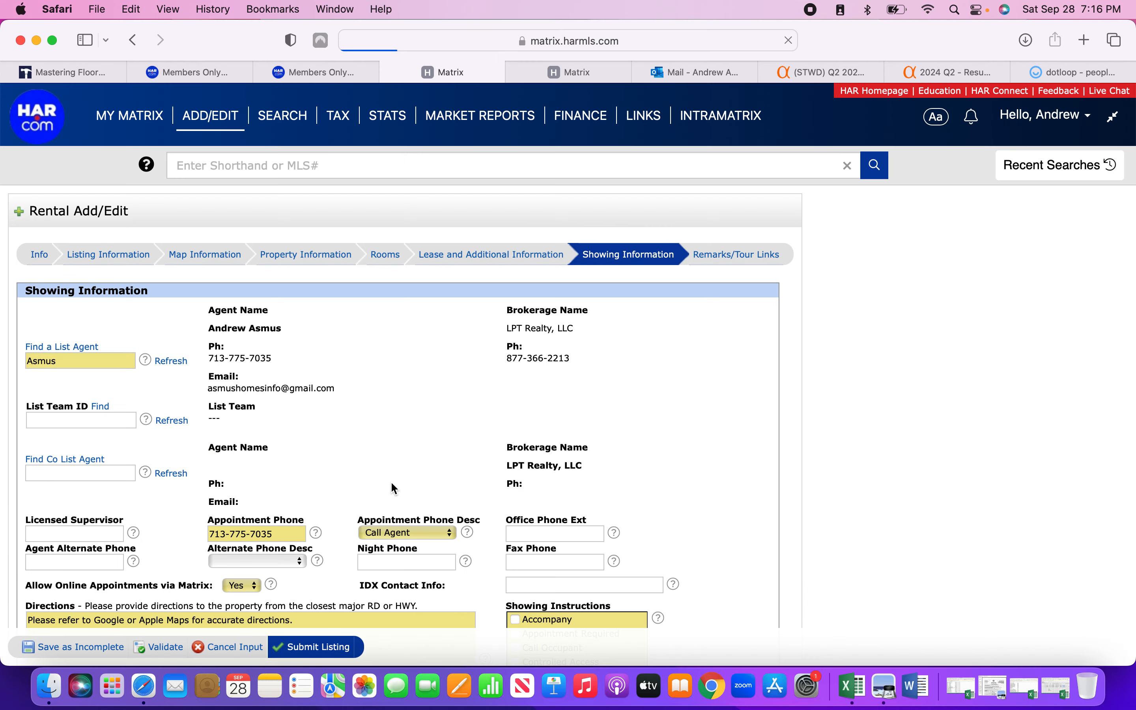
pyautogui.scroll(10, 726, 484)
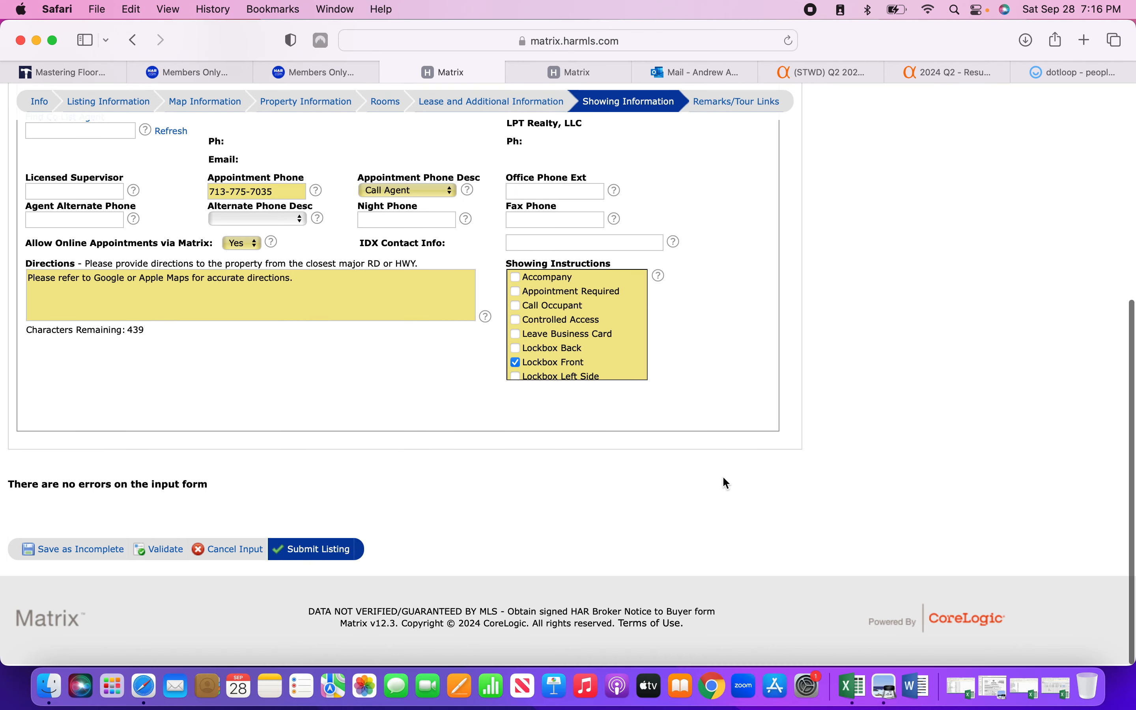
# Go to Remarks/Tour Links and place the cursor in the property description box.
pyautogui.click(739, 257)
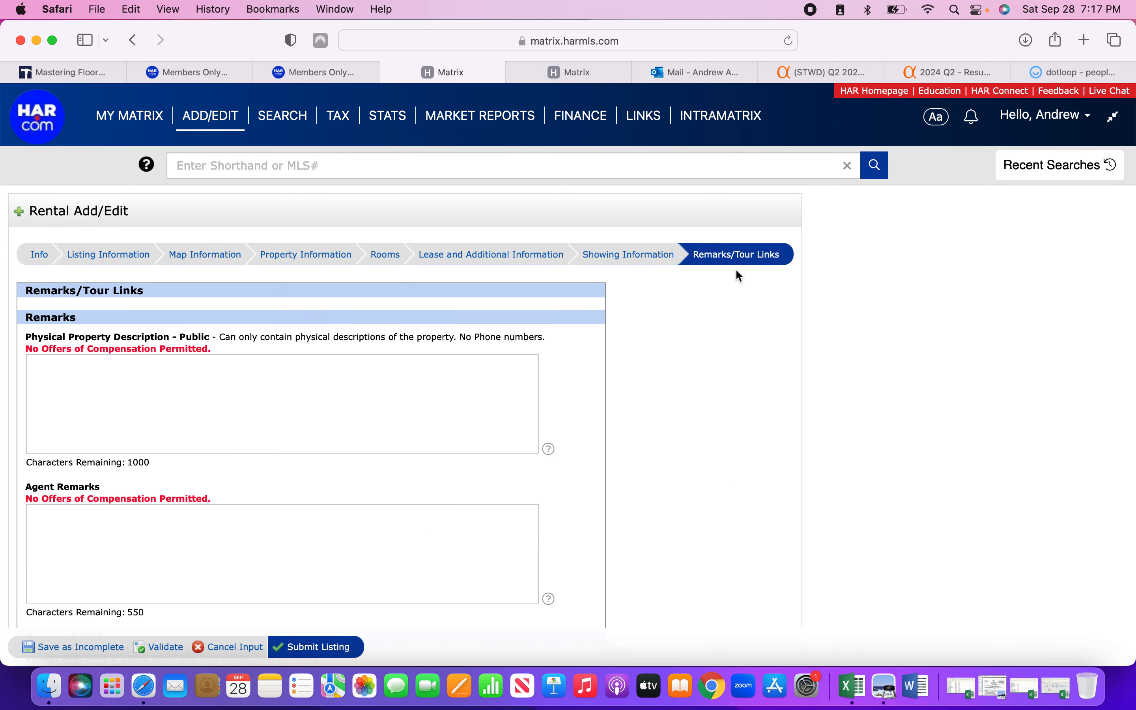
pyautogui.scroll(-2, 649, 363)
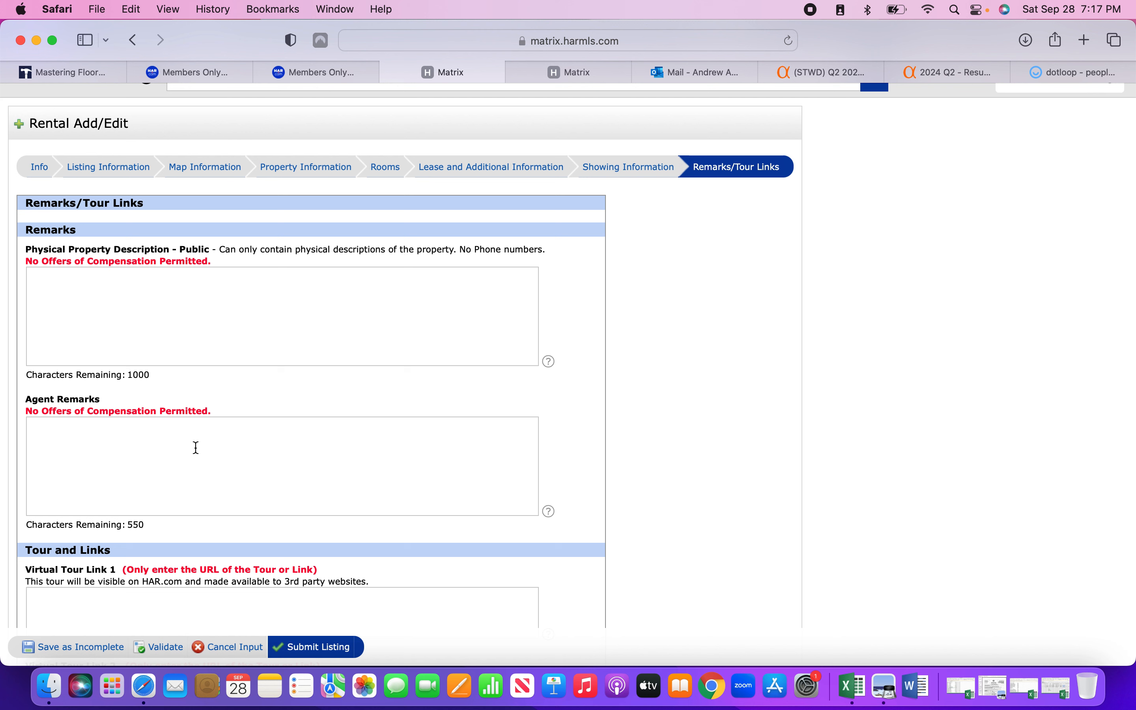
pyautogui.click(193, 303)
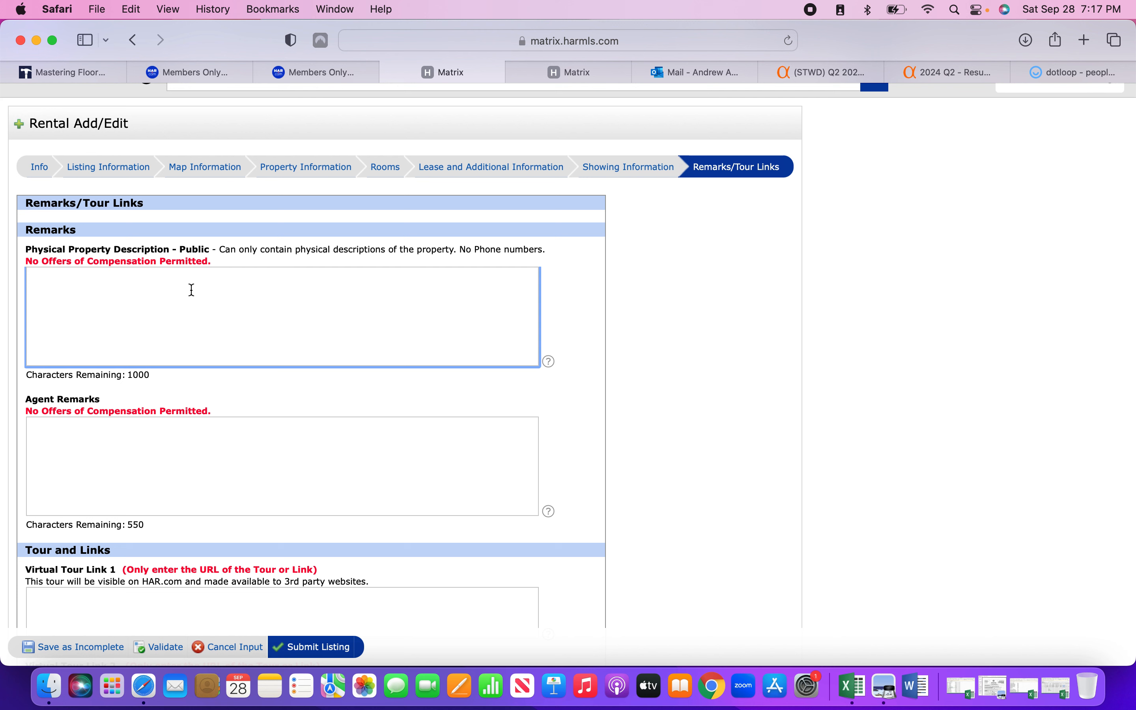
# Switch browser tabs to the HAR Members Only Portal.
pyautogui.click(562, 79)
pyautogui.click(462, 77)
pyautogui.click(526, 80)
pyautogui.click(184, 71)
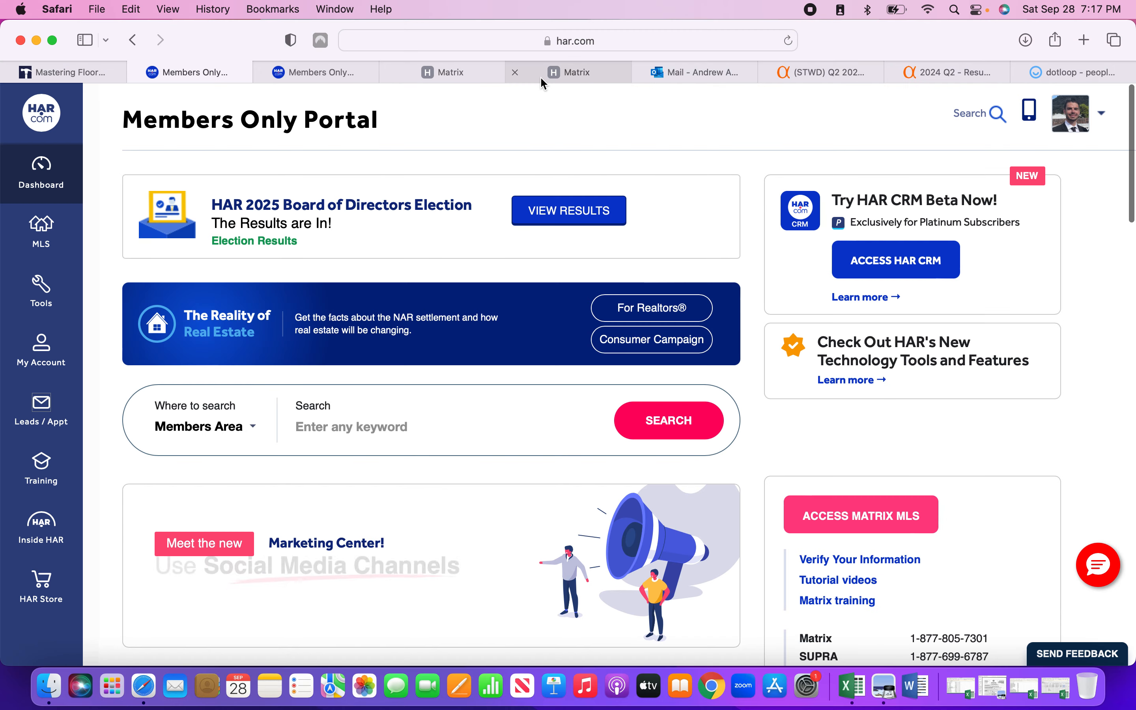
pyautogui.click(1084, 47)
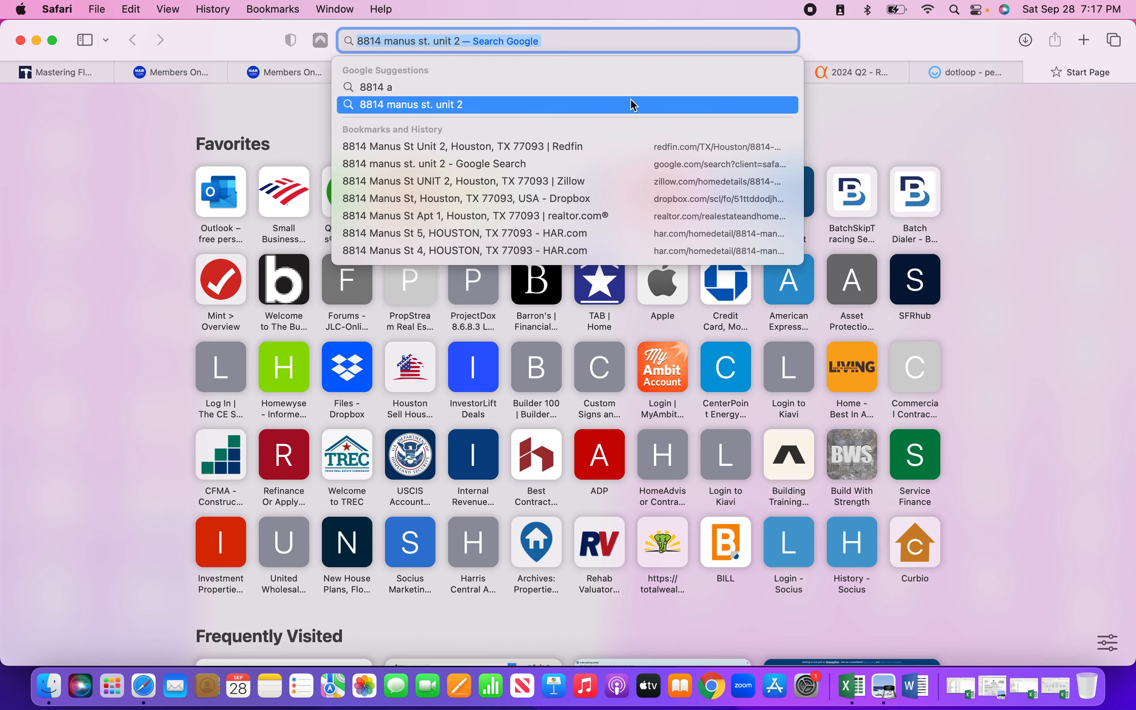
pyautogui.click(620, 99)
pyautogui.click(531, 46)
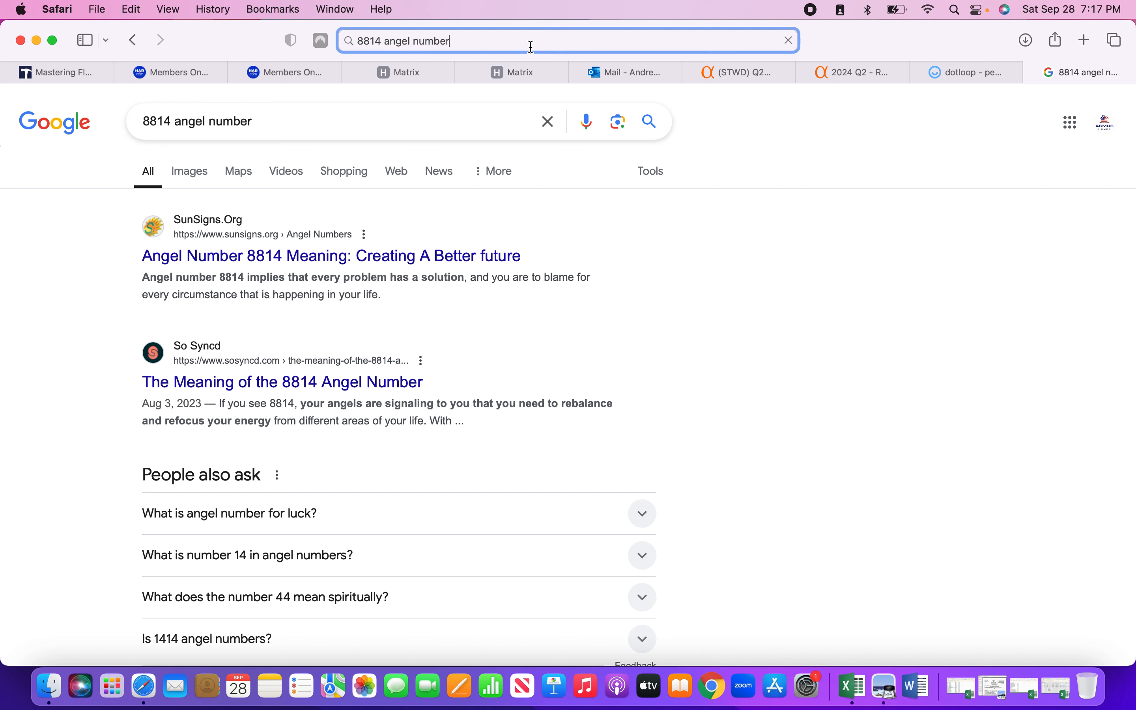
pyautogui.moveTo(383, 41); pyautogui.dragTo(490, 41)
pyautogui.press('BackSpace')
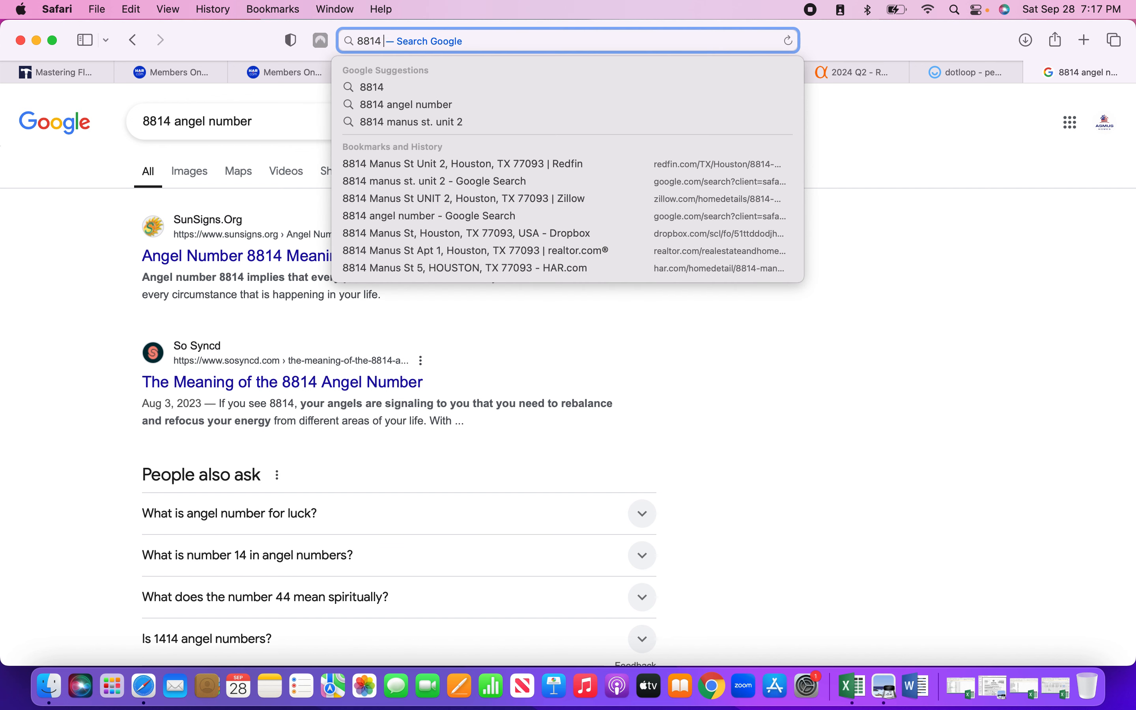
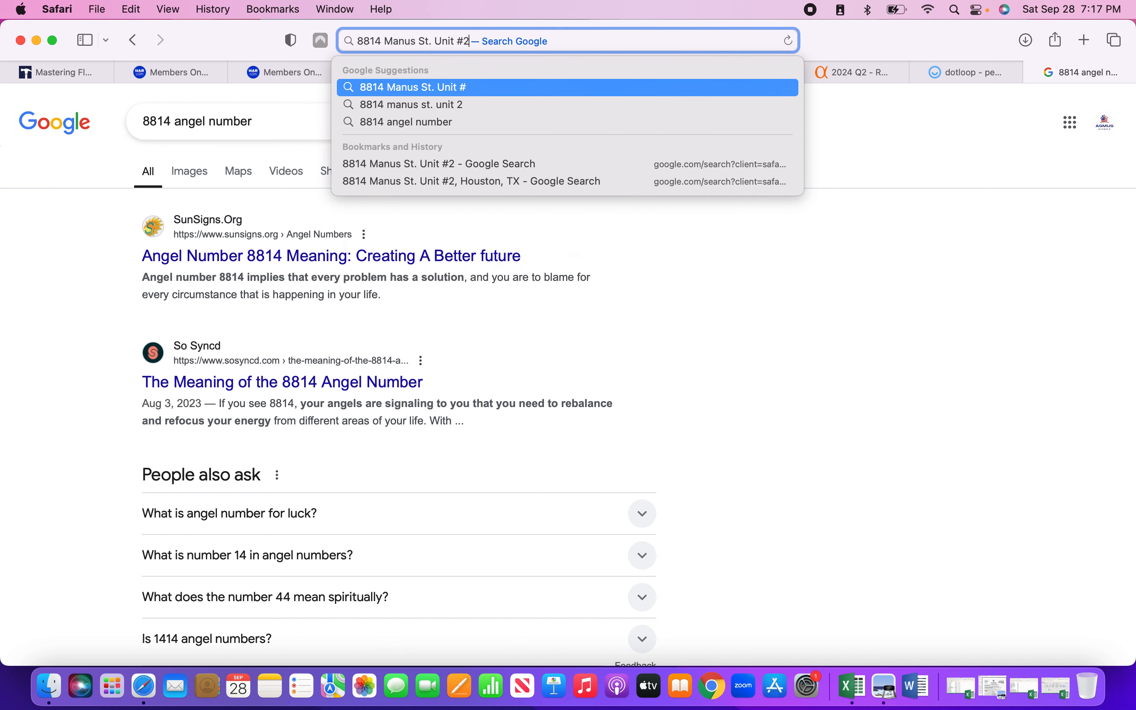
pyautogui.press('Return')
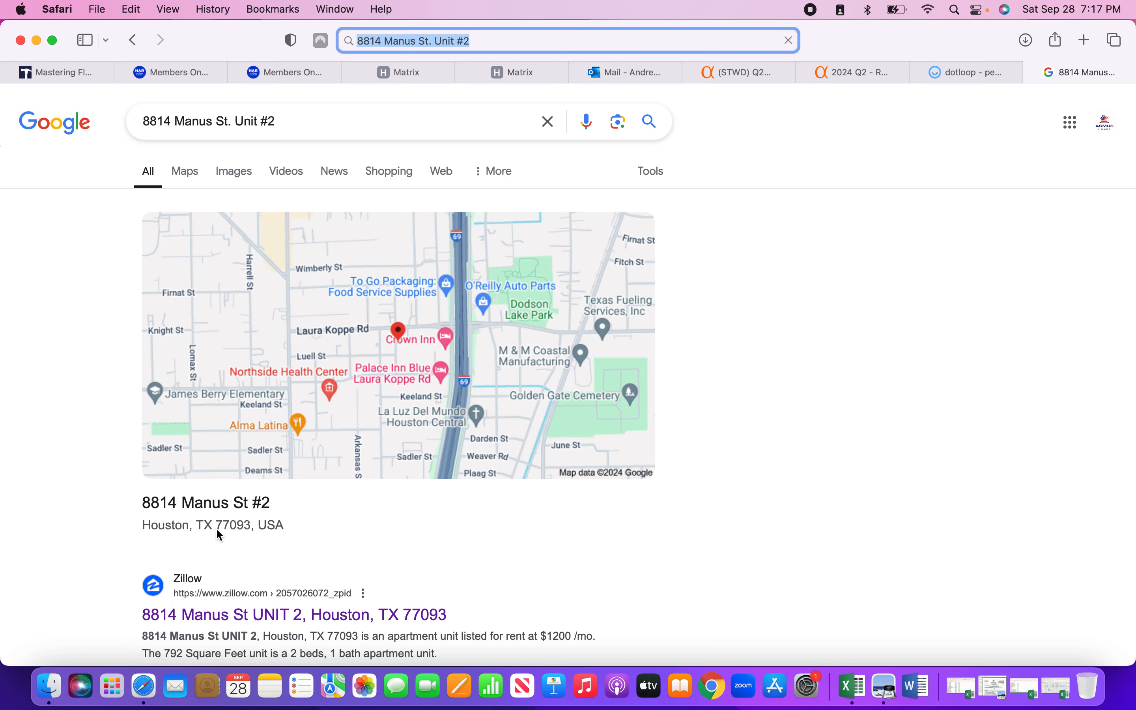
pyautogui.scroll(-5, 216, 545)
pyautogui.scroll(-4, 213, 561)
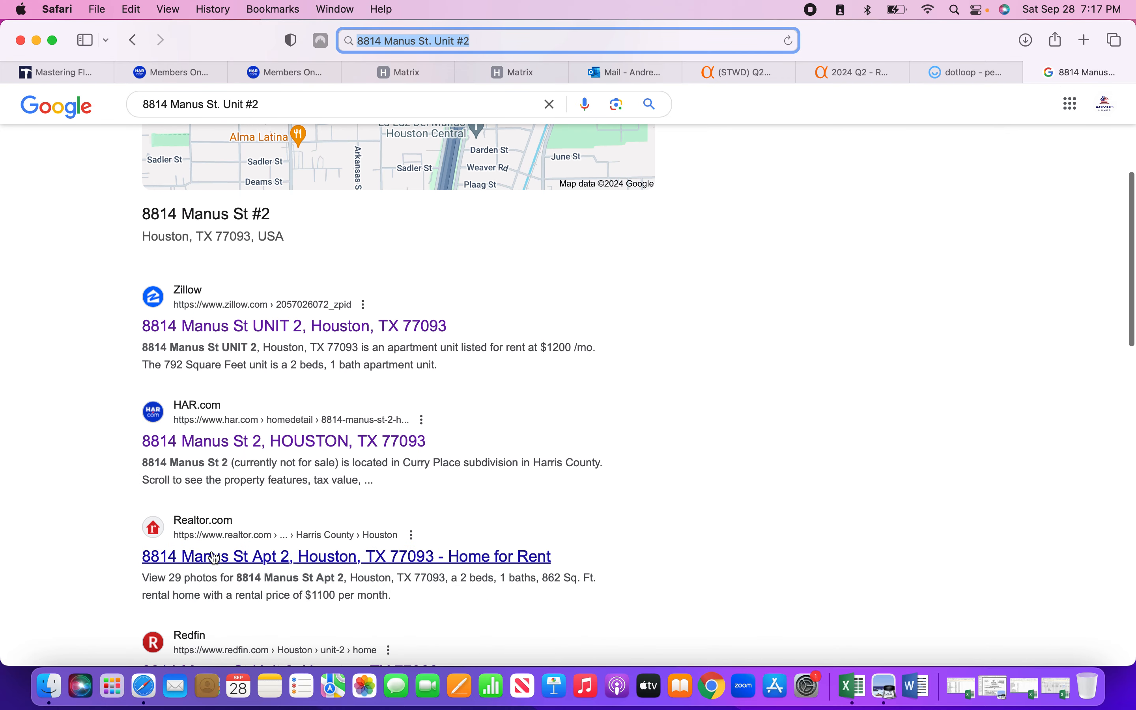
pyautogui.click(216, 597)
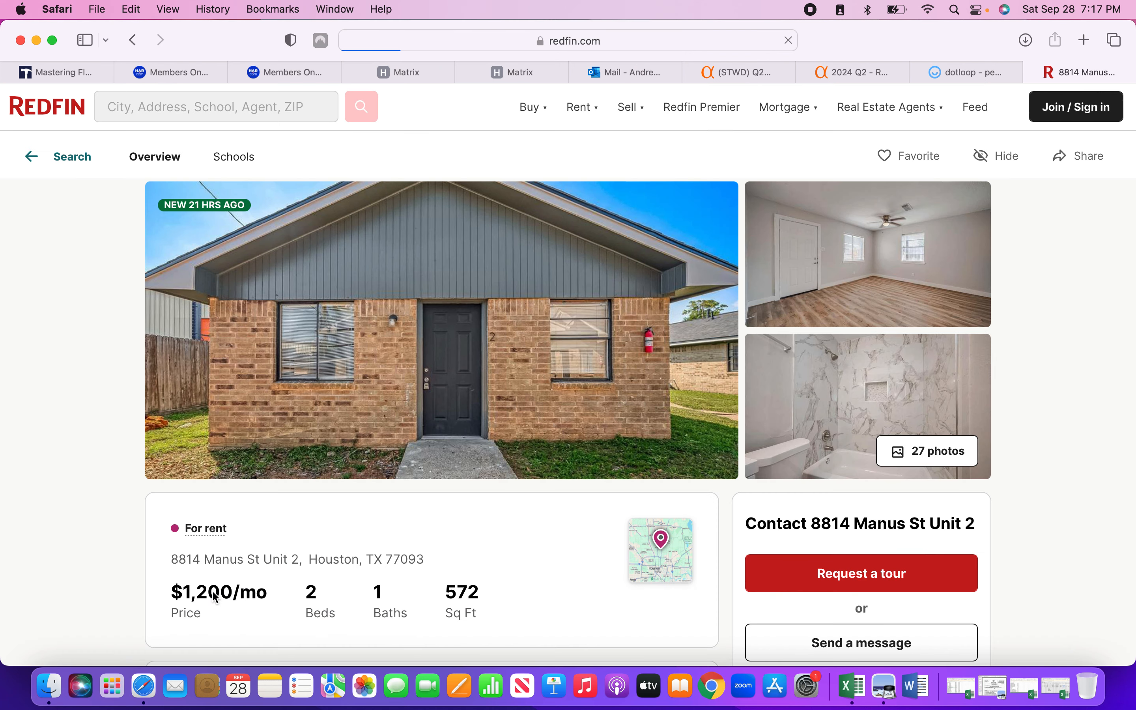
# Copy Redfin's full listing description into Matrix's public property description.
pyautogui.scroll(-5, 216, 597)
pyautogui.scroll(-2, 215, 597)
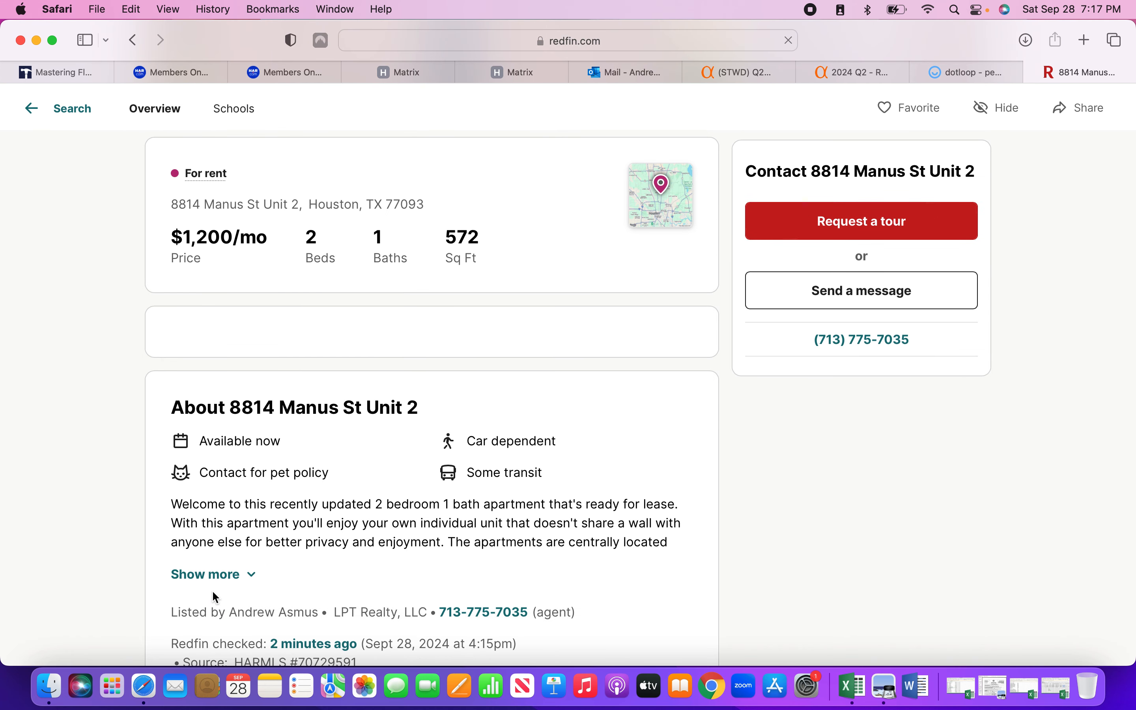
pyautogui.scroll(-3, 221, 577)
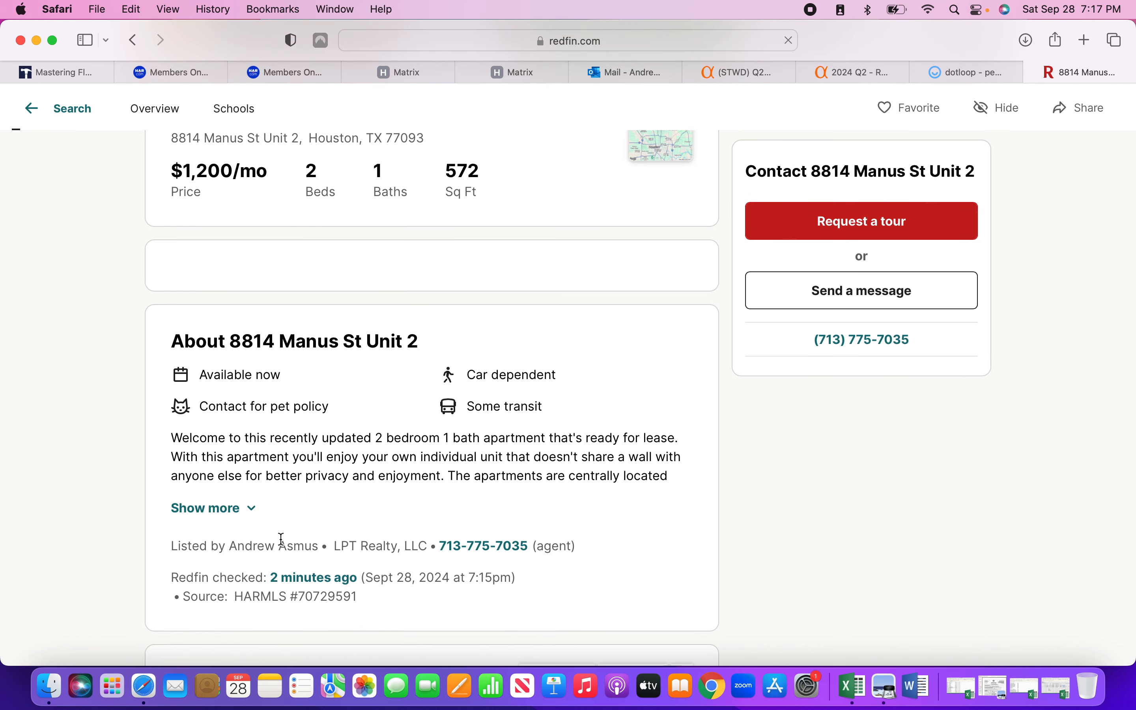
pyautogui.click(225, 510)
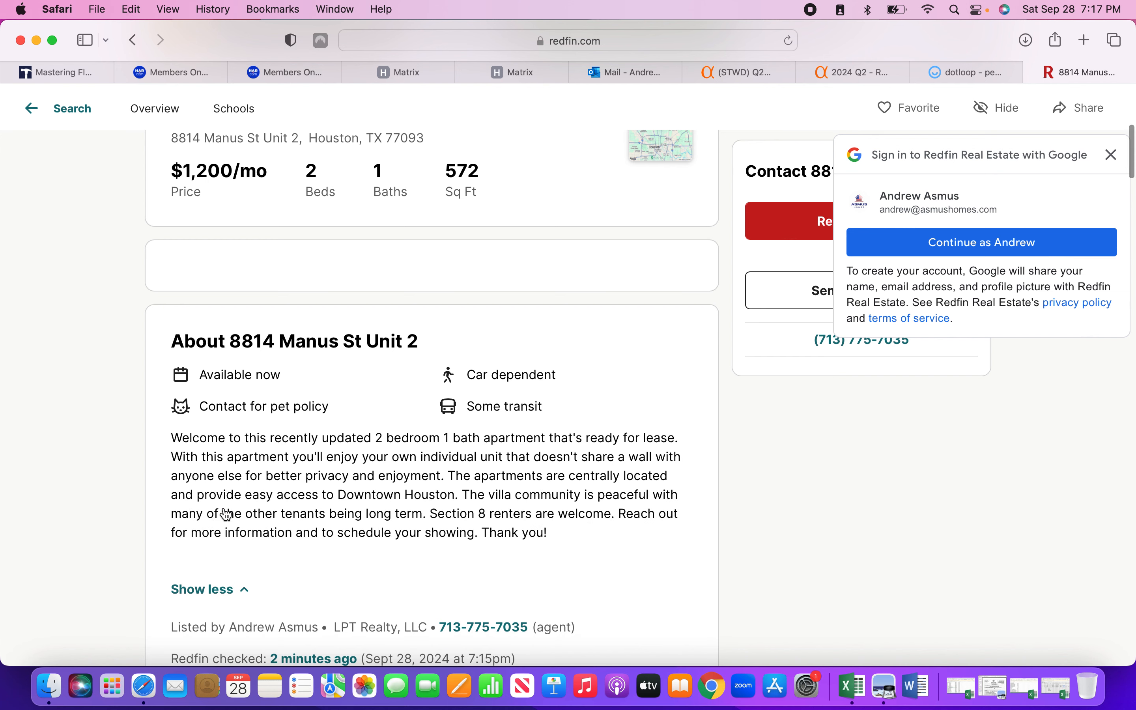
pyautogui.moveTo(173, 438); pyautogui.dragTo(567, 544)
pyautogui.press('super+c')
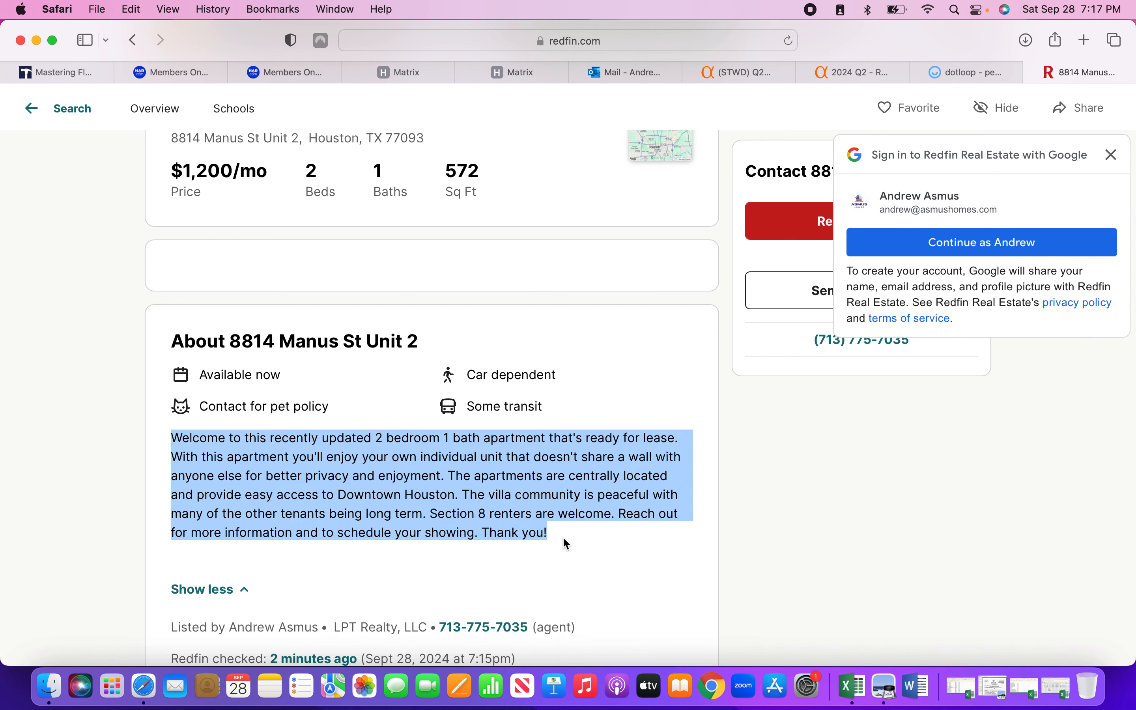
pyautogui.click(362, 67)
pyautogui.press('super+v')
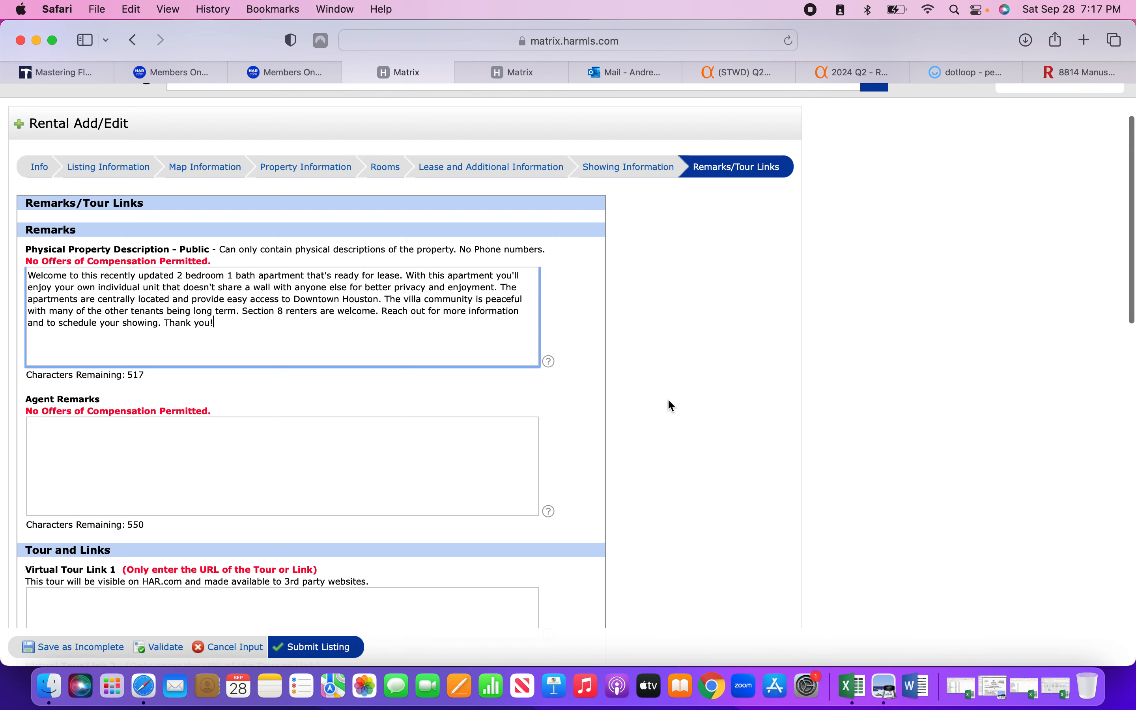
# Validate the rental form and save the listing as Incomplete.
pyautogui.scroll(-10, 668, 400)
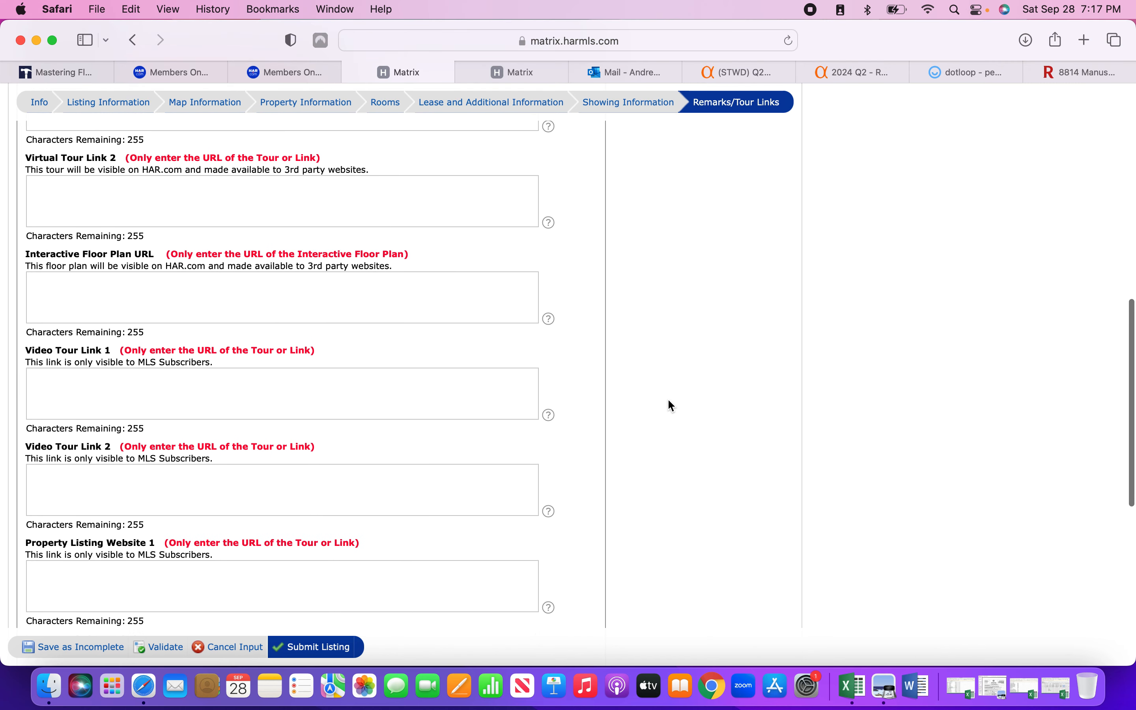
pyautogui.scroll(10, 667, 398)
pyautogui.click(164, 649)
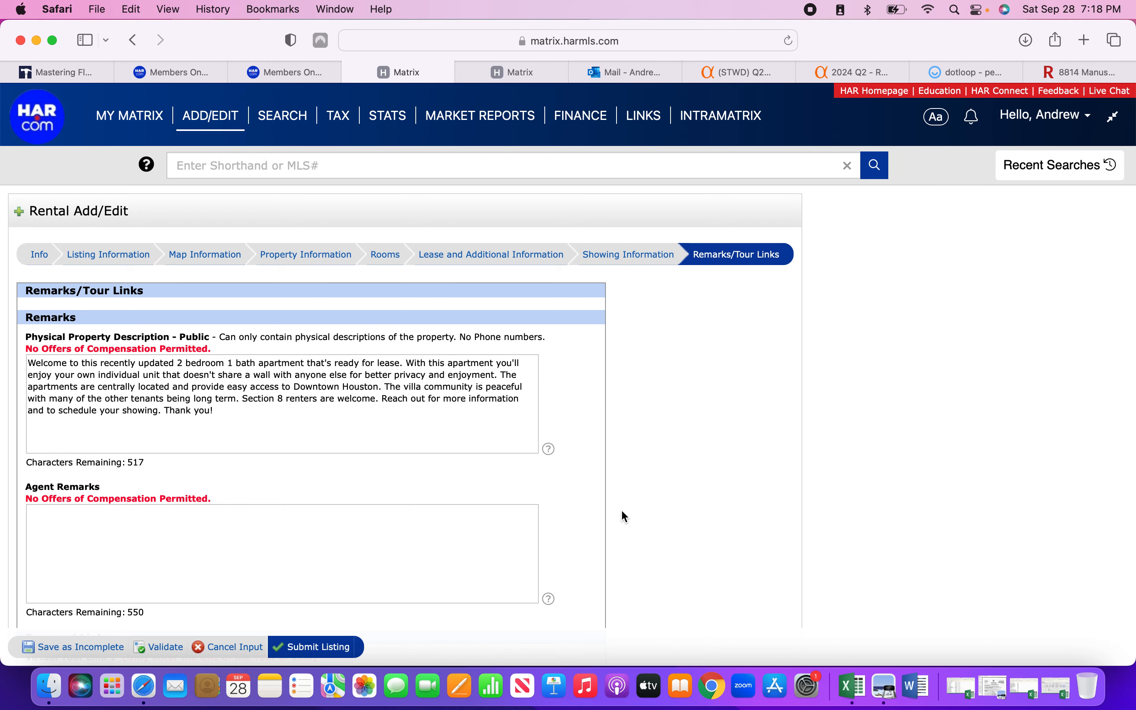
pyautogui.scroll(-10, 631, 514)
pyautogui.scroll(-10, 629, 504)
pyautogui.scroll(15, 630, 504)
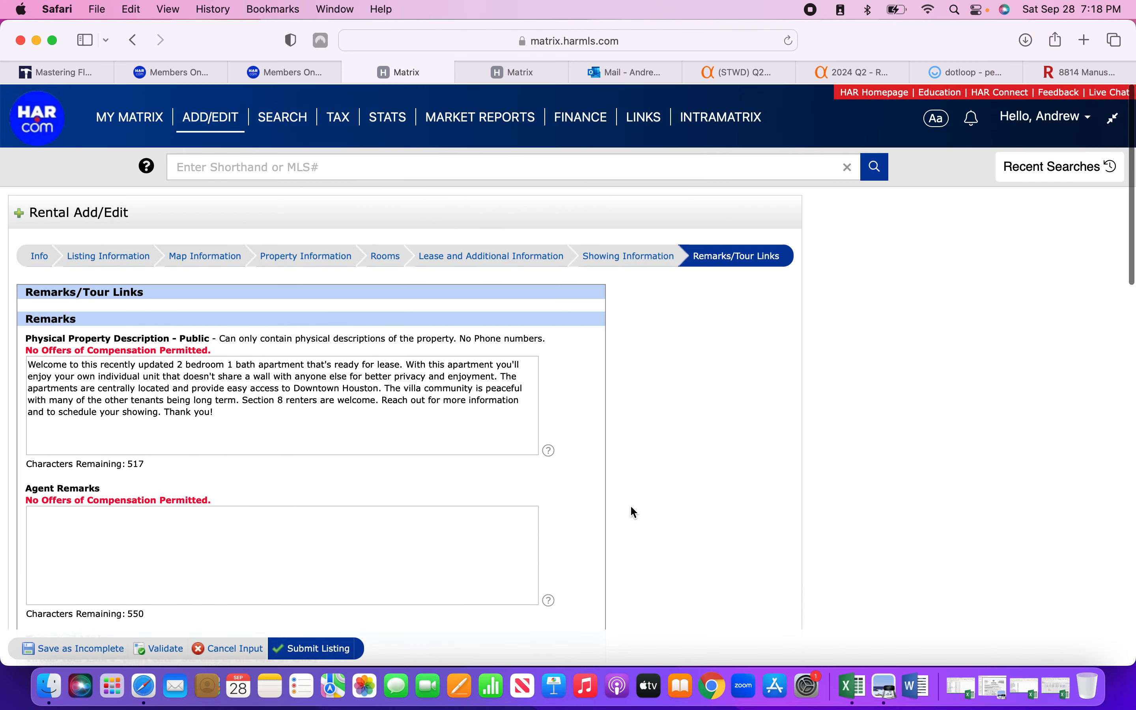
pyautogui.click(66, 650)
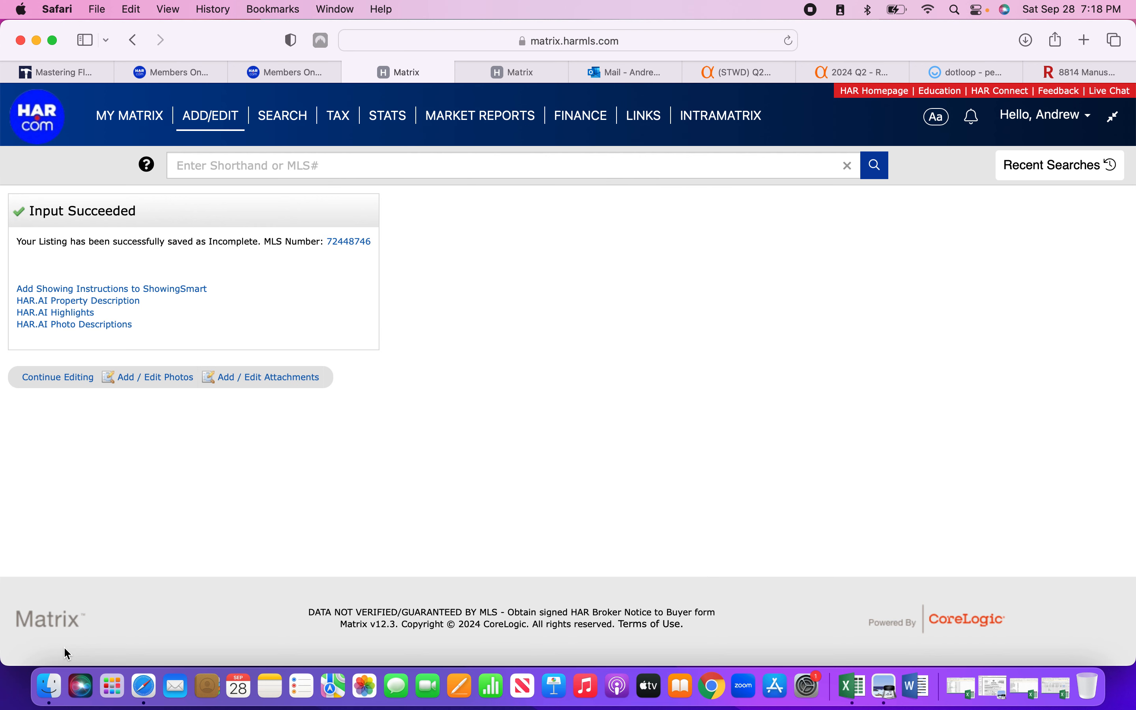
# Check saved listing 72448746, then return and go to its photo management page.
pyautogui.click(345, 240)
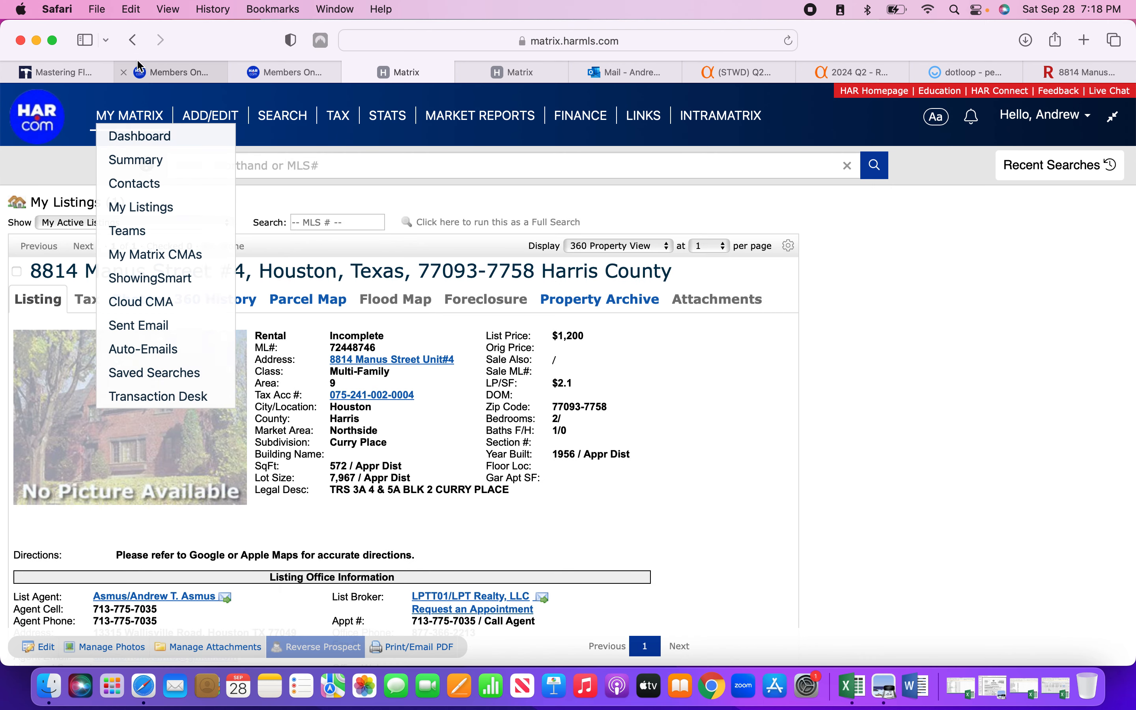
pyautogui.click(132, 40)
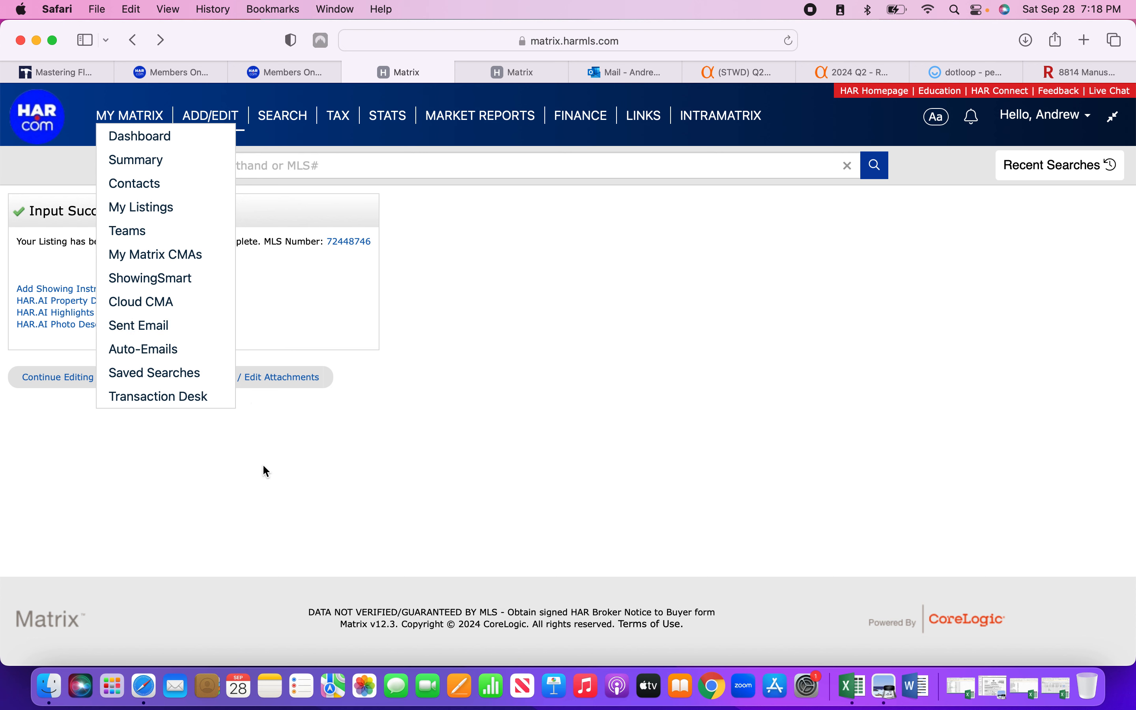
pyautogui.click(169, 377)
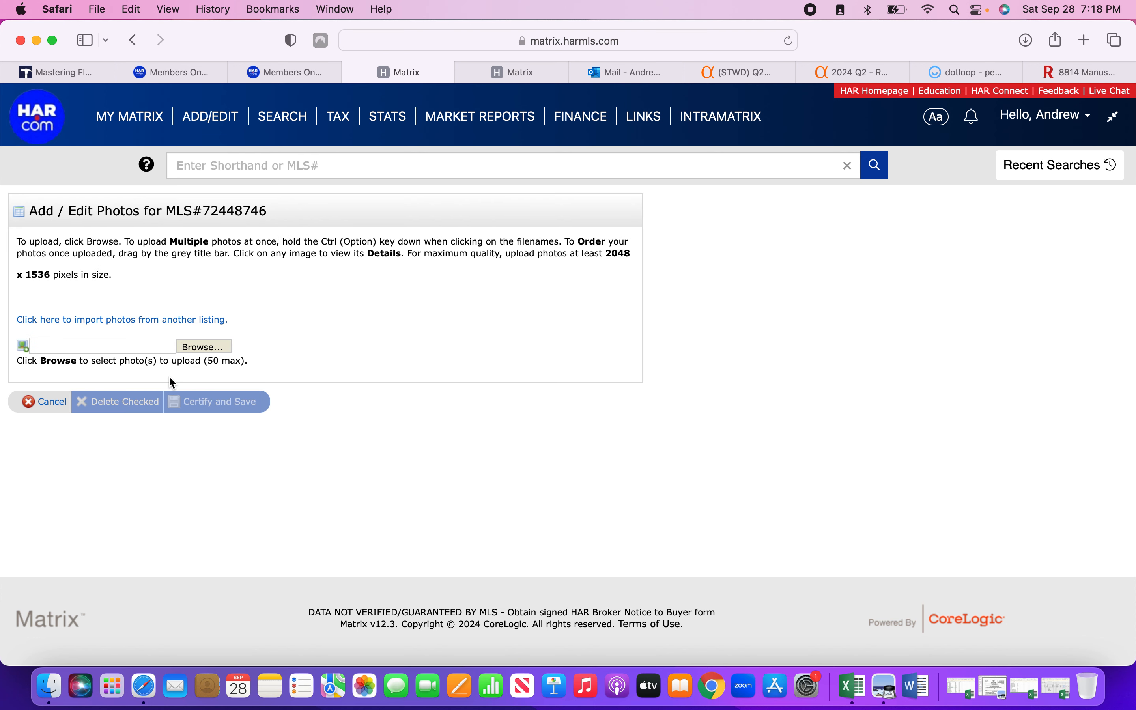
pyautogui.click(192, 353)
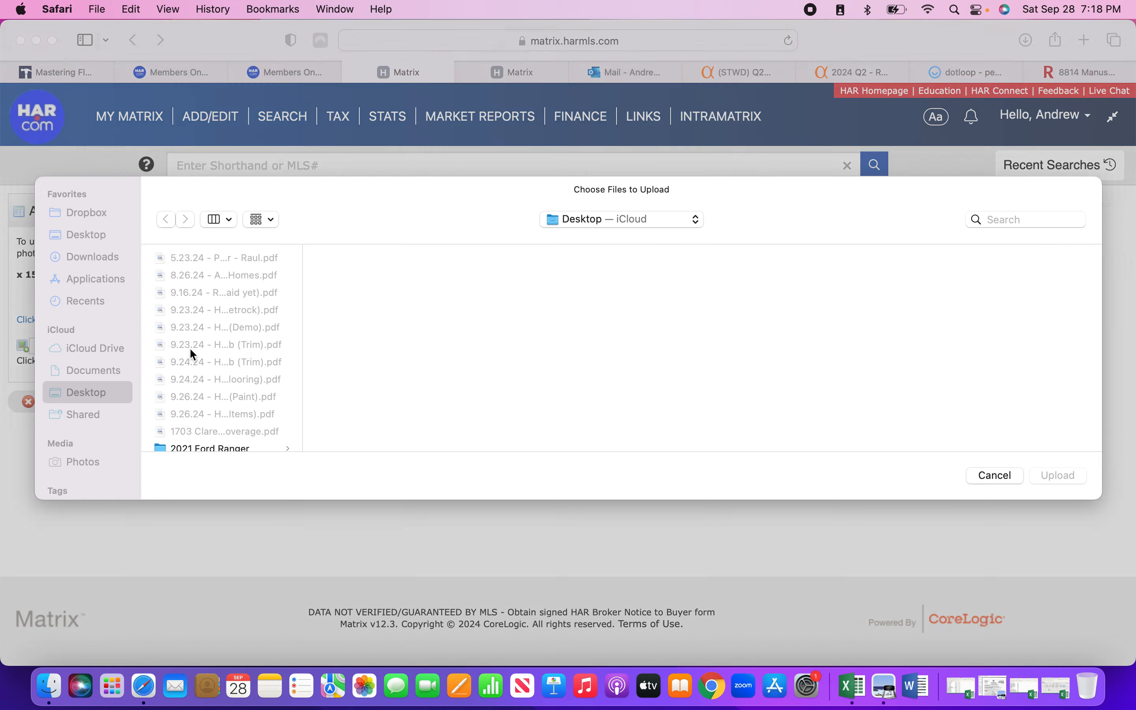
pyautogui.doubleClick(302, 309)
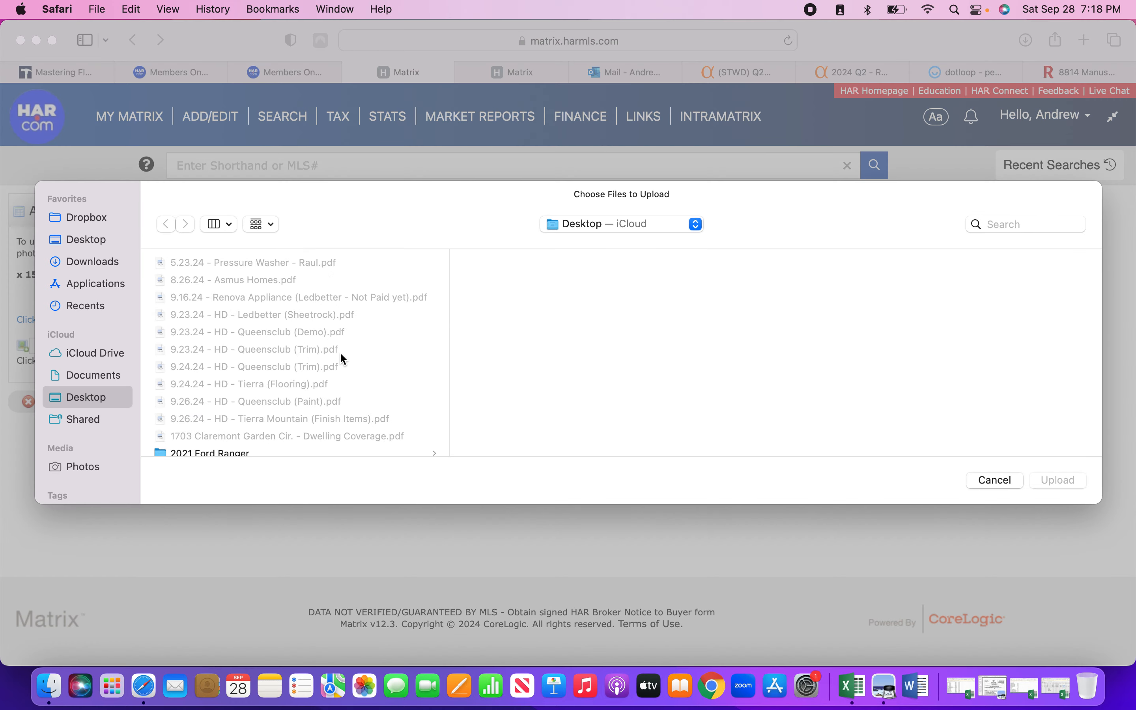
pyautogui.scroll(-10, 340, 352)
pyautogui.click(240, 299)
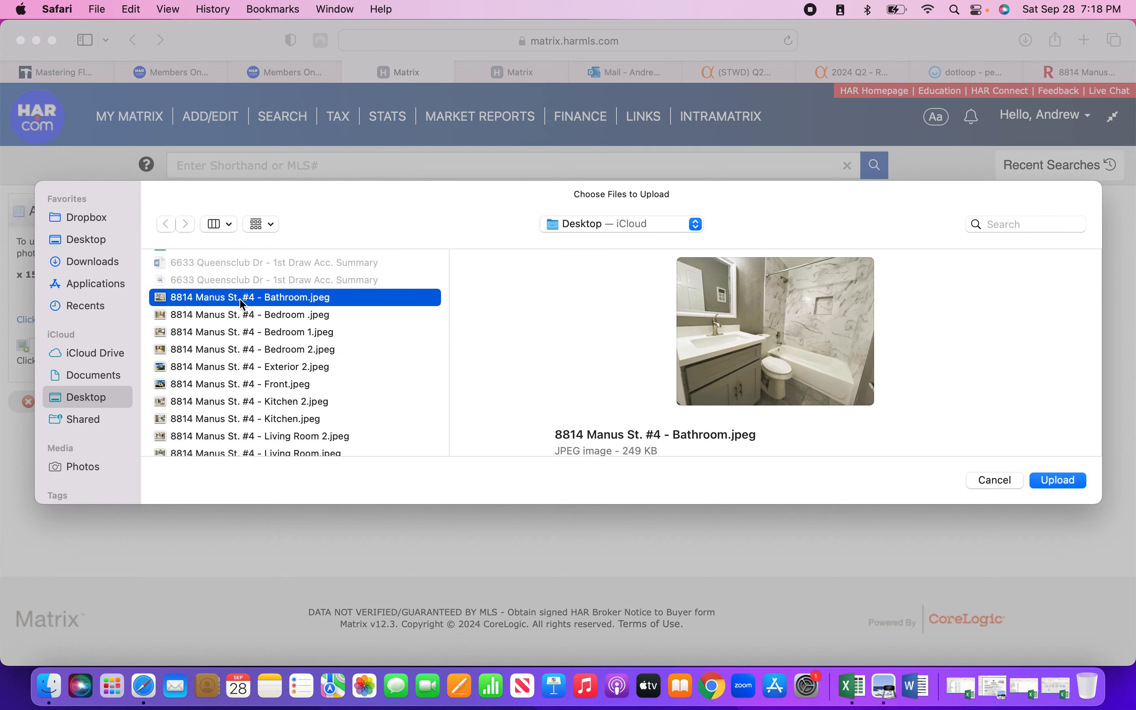
pyautogui.scroll(-3, 241, 411)
pyautogui.keyDown('shift'); pyautogui.click(235, 404); pyautogui.keyUp('shift')
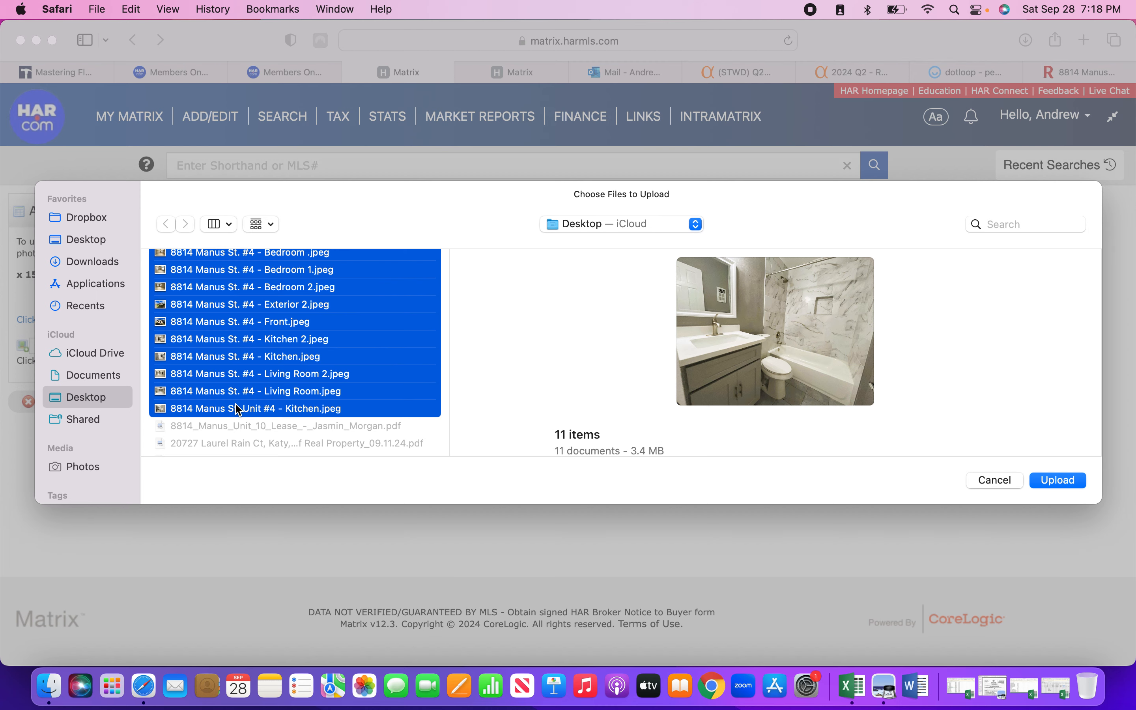
pyautogui.scroll(3, 233, 398)
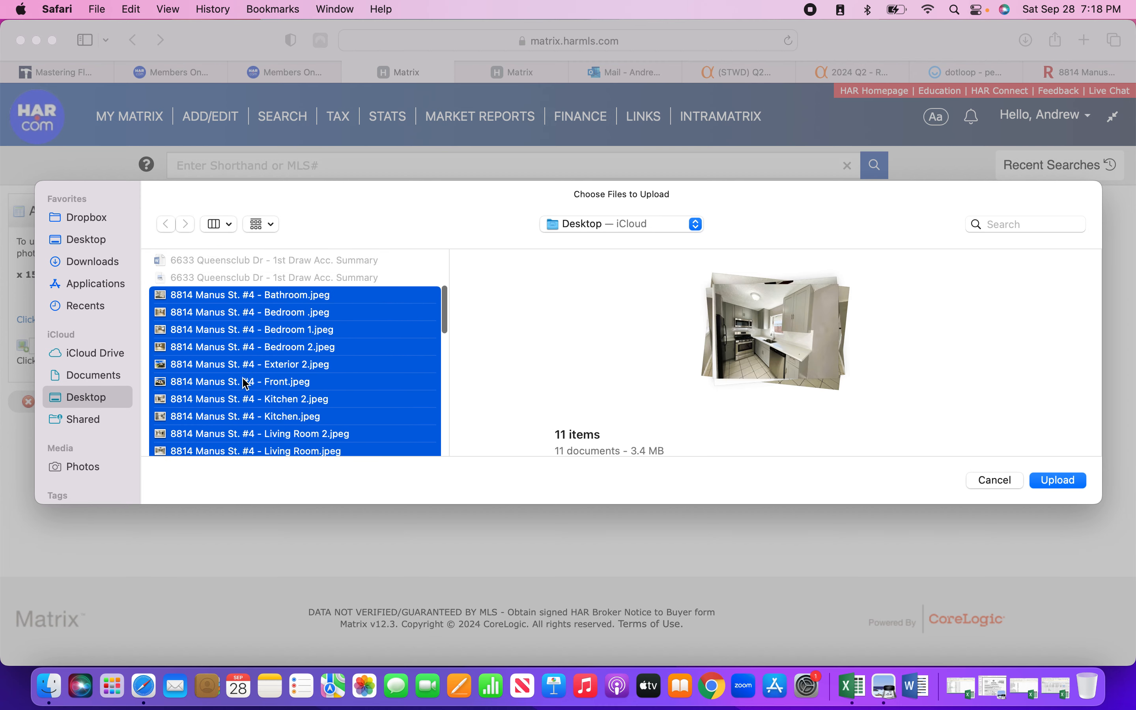
pyautogui.click(1060, 479)
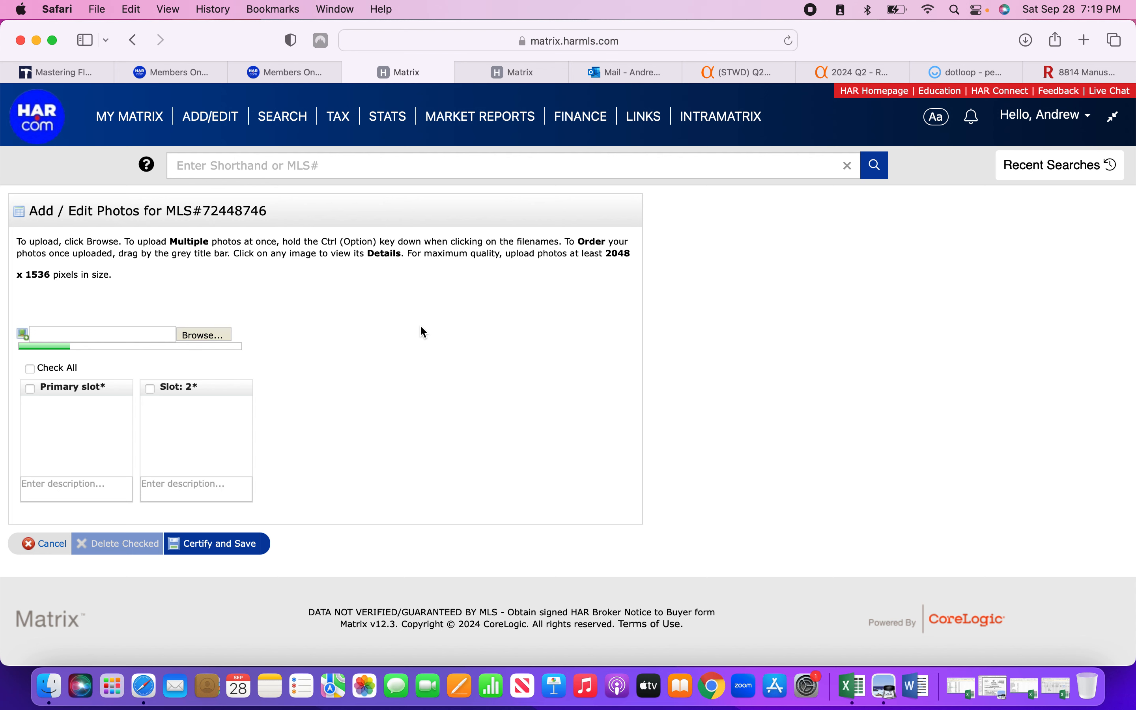
pyautogui.moveTo(1134, 663); pyautogui.dragTo(537, 667)
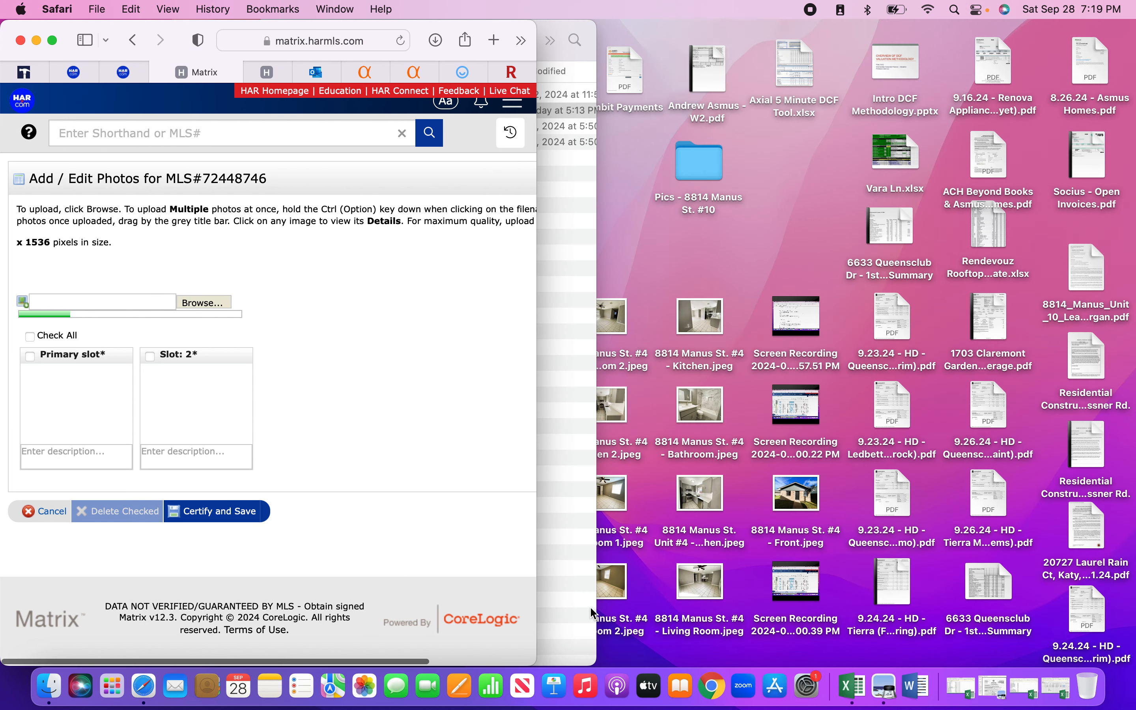
pyautogui.click(750, 241)
pyautogui.rightClick(750, 242)
pyautogui.click(760, 242)
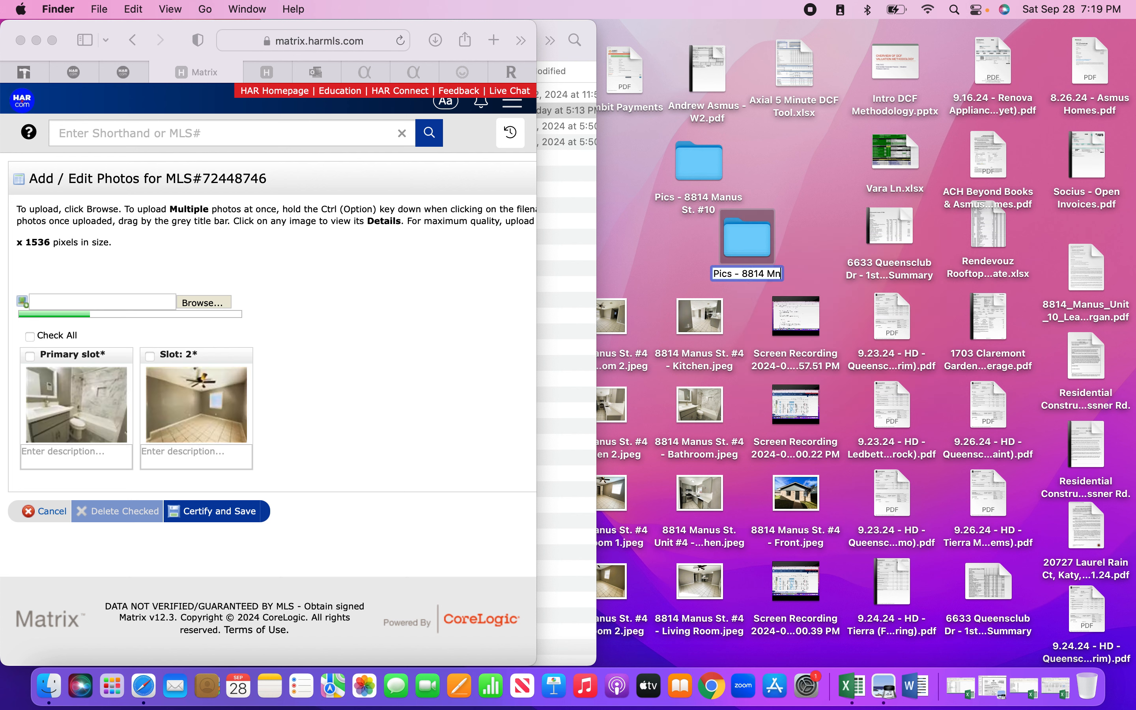
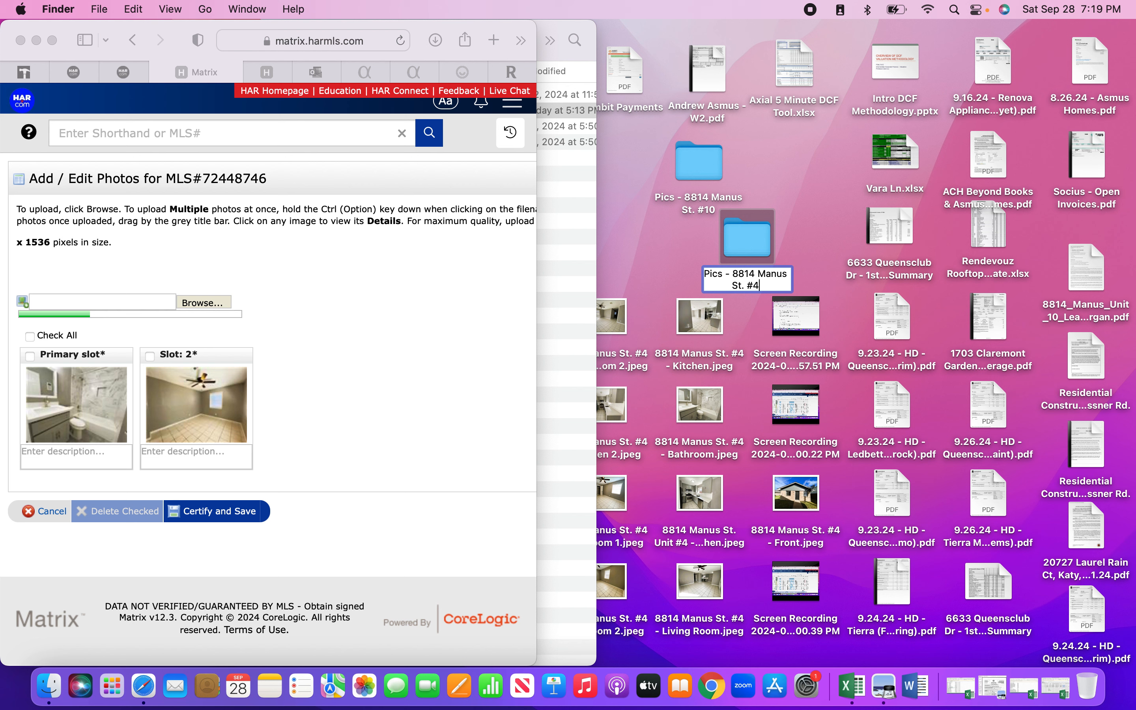
pyautogui.click(824, 230)
# Trash a screen recording, move the unit #4 and Front photos into the folder, and place it beside the #10 folder.
pyautogui.moveTo(797, 318); pyautogui.dragTo(1087, 639)
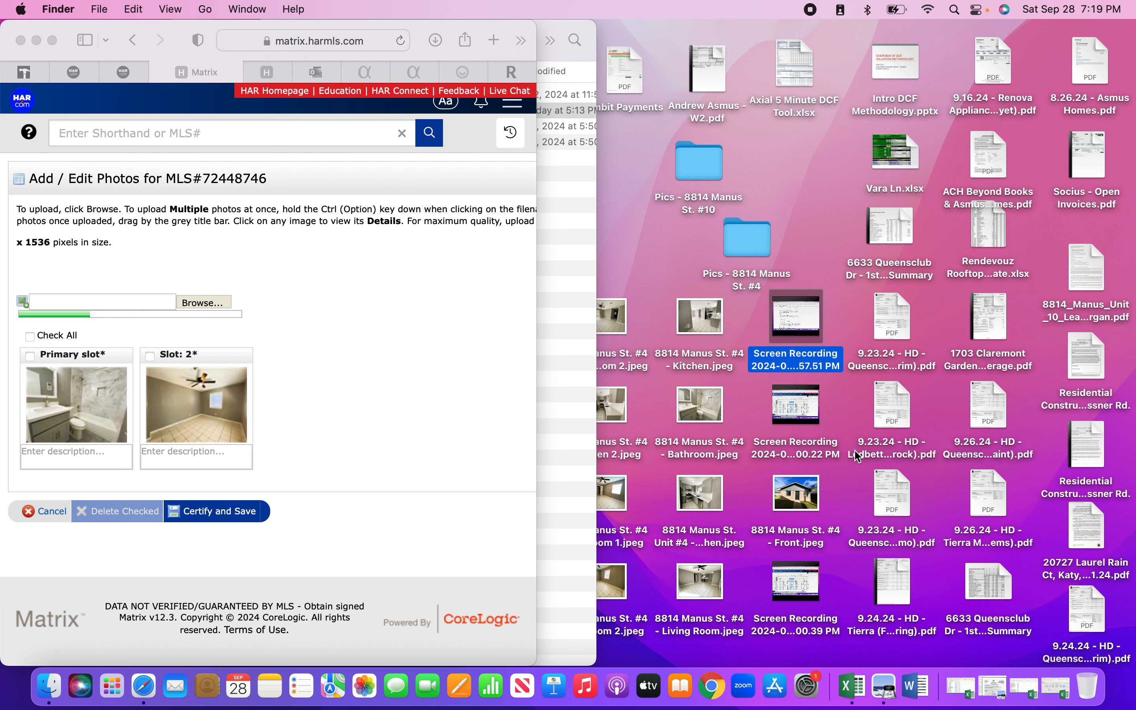
pyautogui.moveTo(787, 416); pyautogui.dragTo(1085, 682)
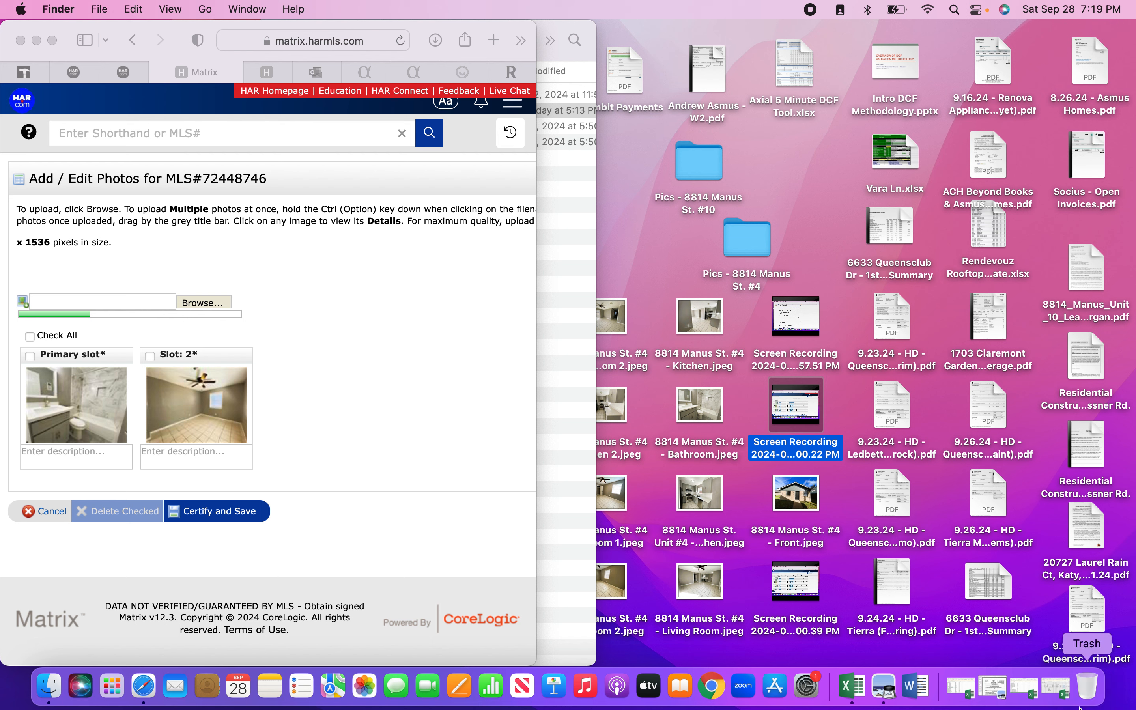
pyautogui.moveTo(619, 281); pyautogui.dragTo(691, 624)
pyautogui.moveTo(718, 322); pyautogui.dragTo(740, 249)
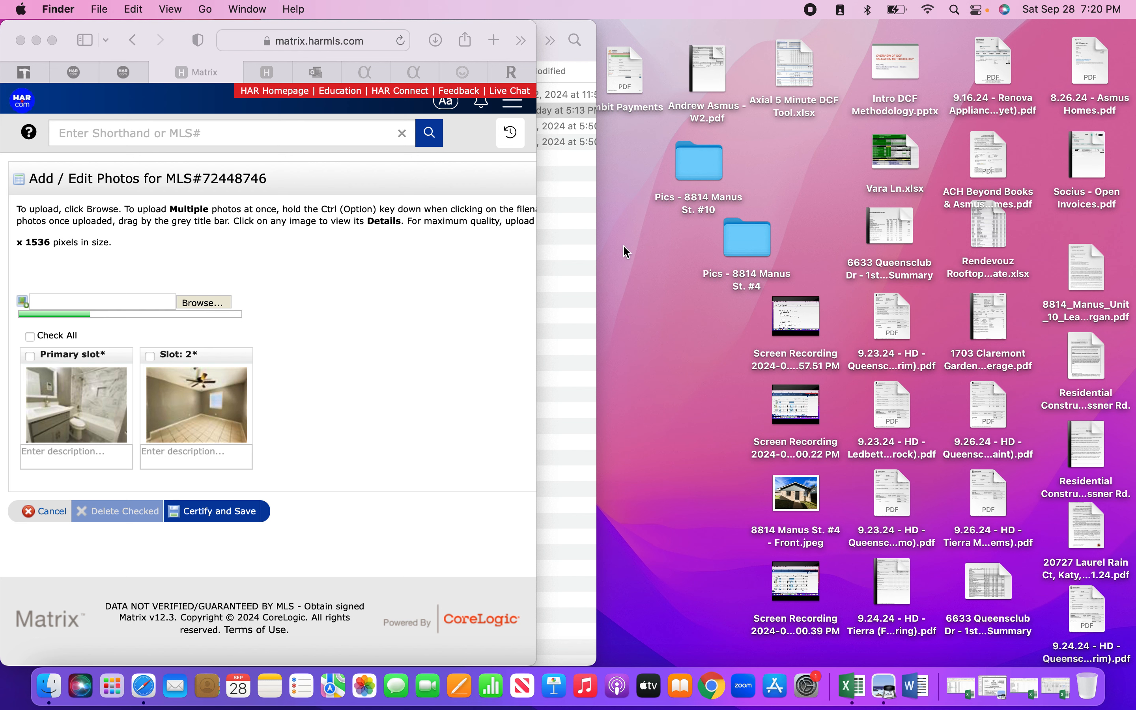
pyautogui.moveTo(792, 506); pyautogui.dragTo(748, 256)
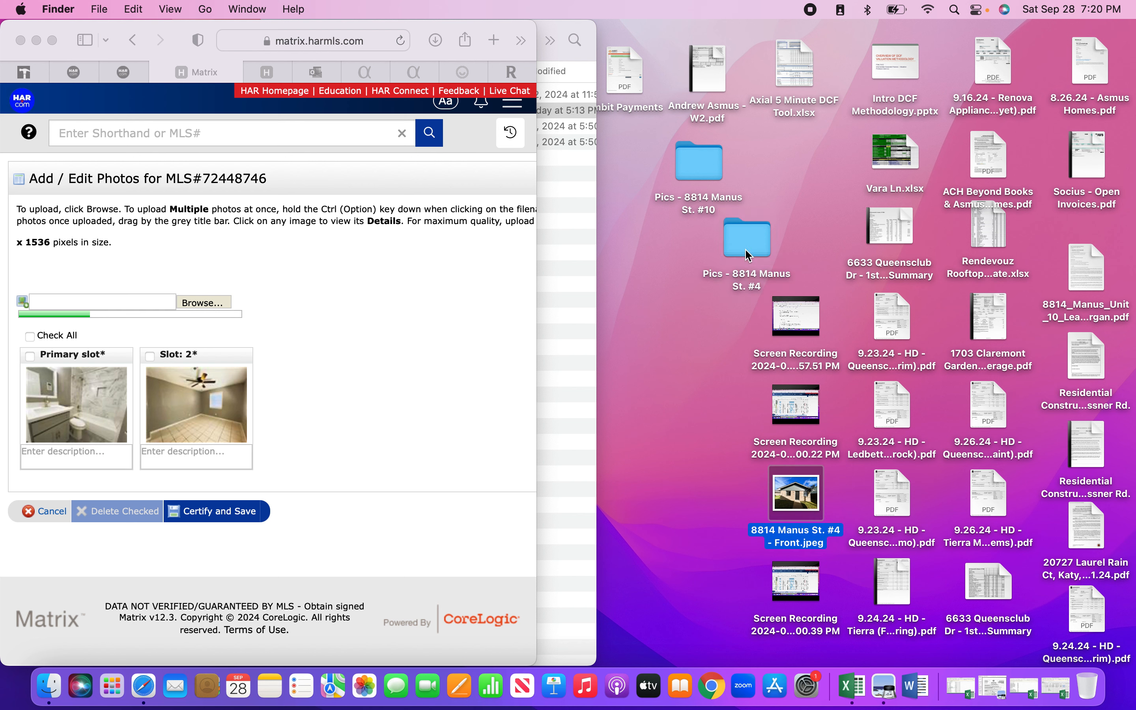
pyautogui.moveTo(762, 234); pyautogui.dragTo(821, 159)
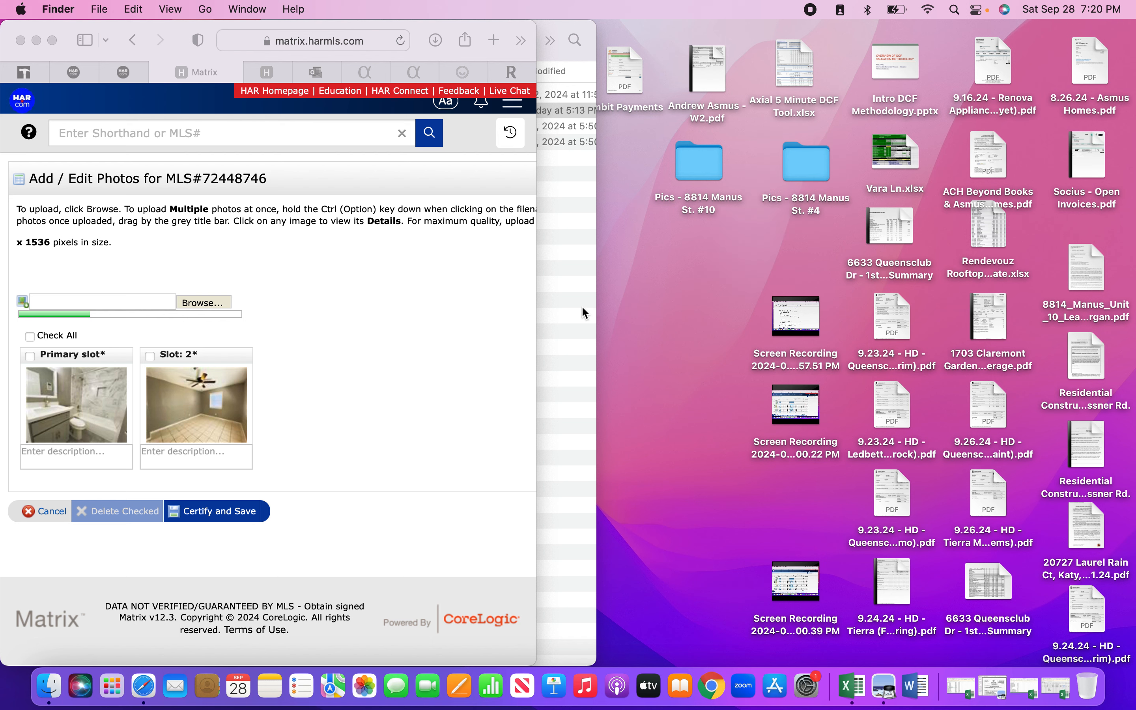
# Close the Manus files window and move the Bedroom and Exterior 2 photos into the unit #4 folder.
pyautogui.click(413, 336)
pyautogui.click(571, 345)
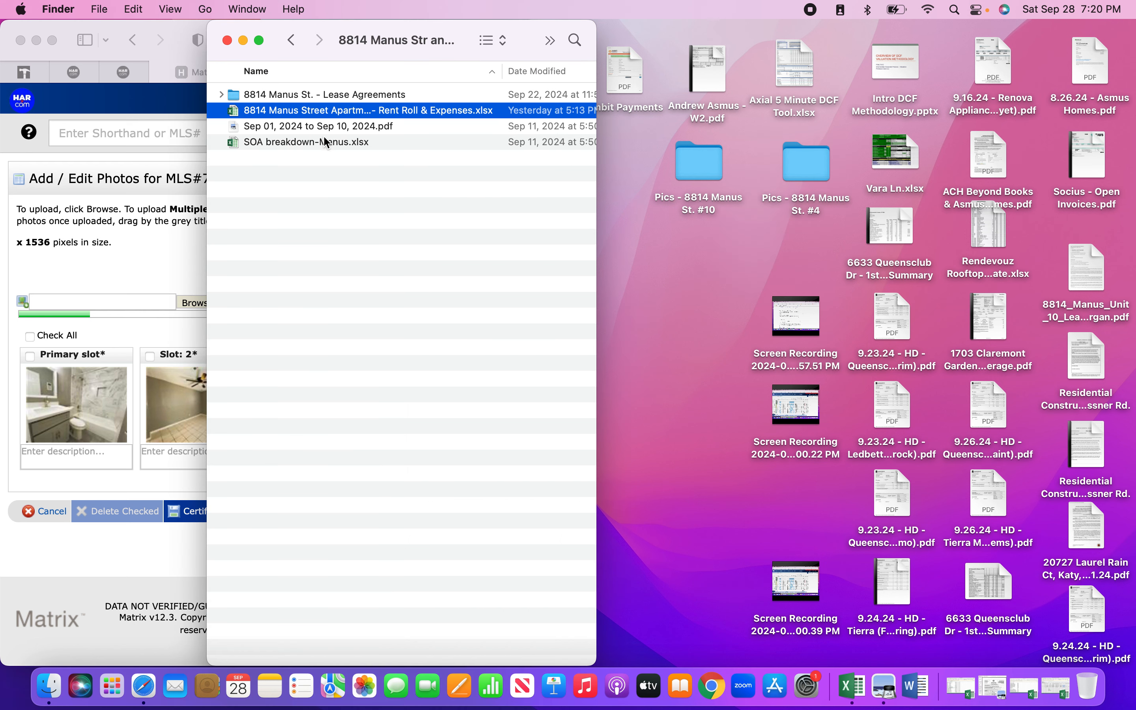
pyautogui.click(227, 41)
pyautogui.moveTo(232, 24); pyautogui.dragTo(80, 5)
pyautogui.moveTo(438, 243); pyautogui.dragTo(508, 486)
pyautogui.moveTo(508, 331); pyautogui.dragTo(803, 179)
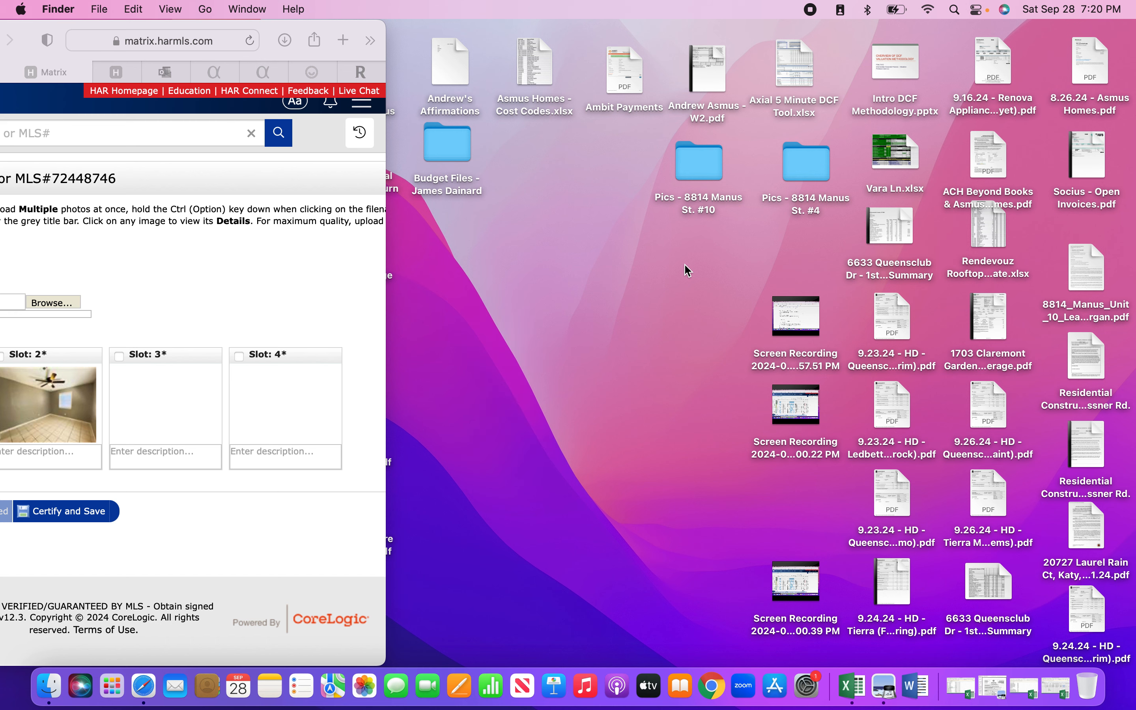
# Widen and reposition the Safari window showing the Add/Edit Photos page.
pyautogui.click(386, 216)
pyautogui.moveTo(386, 238); pyautogui.dragTo(1107, 281)
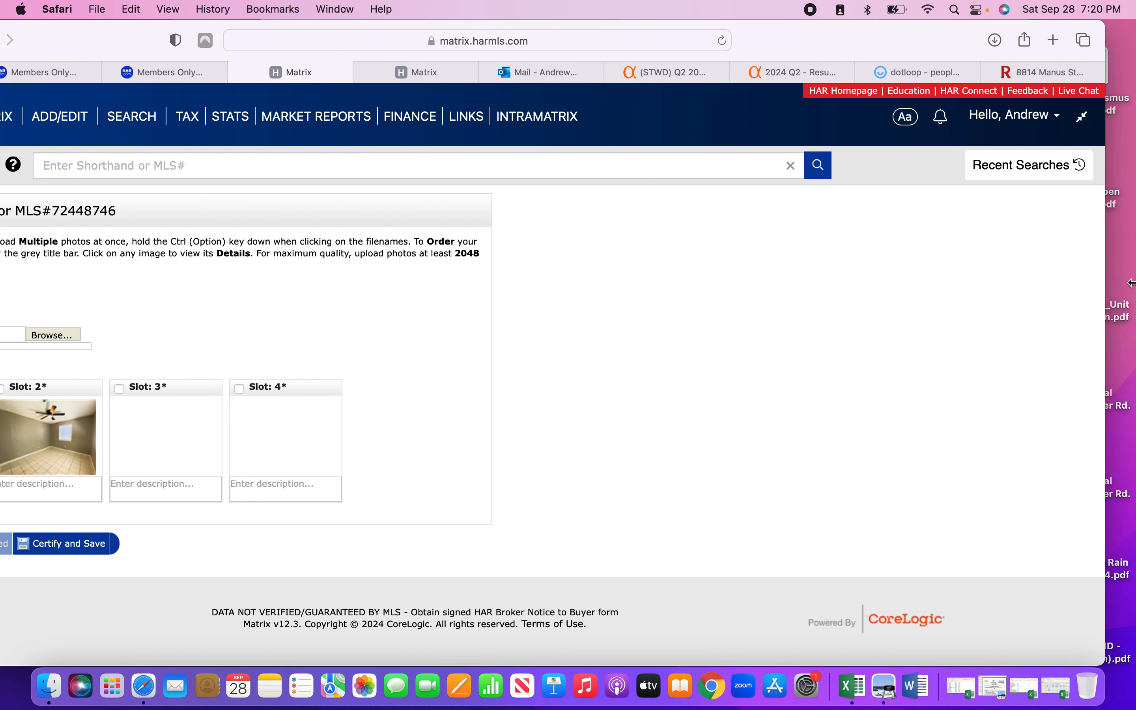
pyautogui.moveTo(778, 52); pyautogui.dragTo(836, 40)
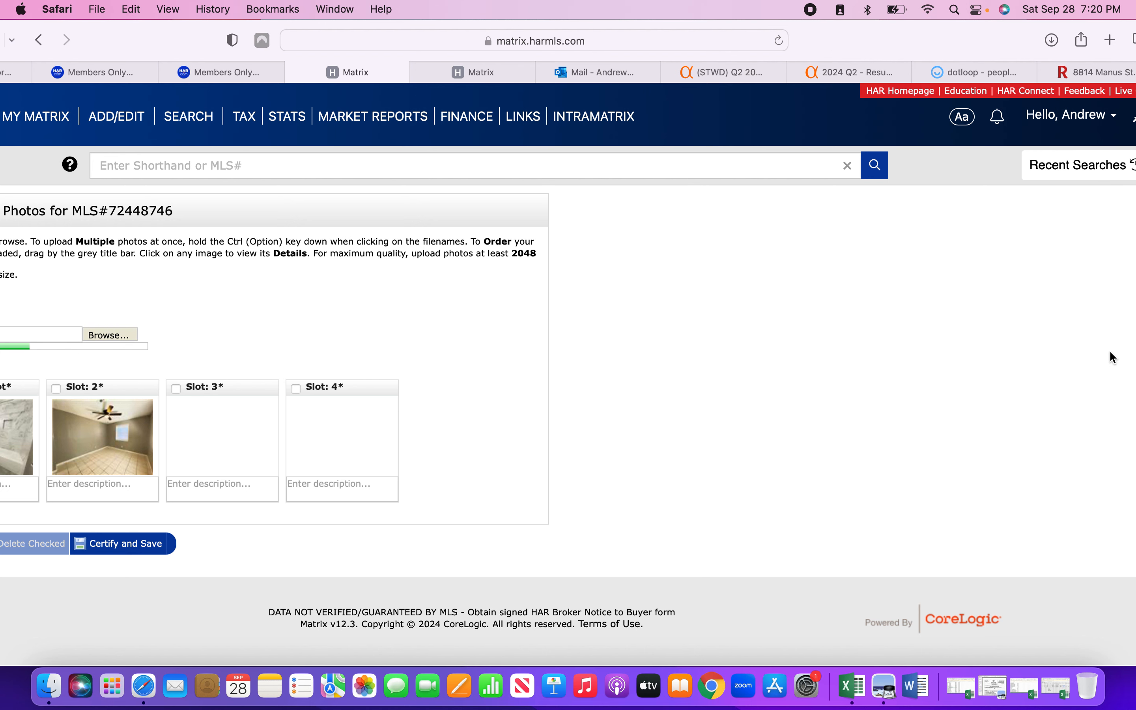
pyautogui.moveTo(993, 53); pyautogui.dragTo(948, 50)
pyautogui.moveTo(1116, 123); pyautogui.dragTo(1010, 118)
pyautogui.moveTo(847, 42); pyautogui.dragTo(991, 41)
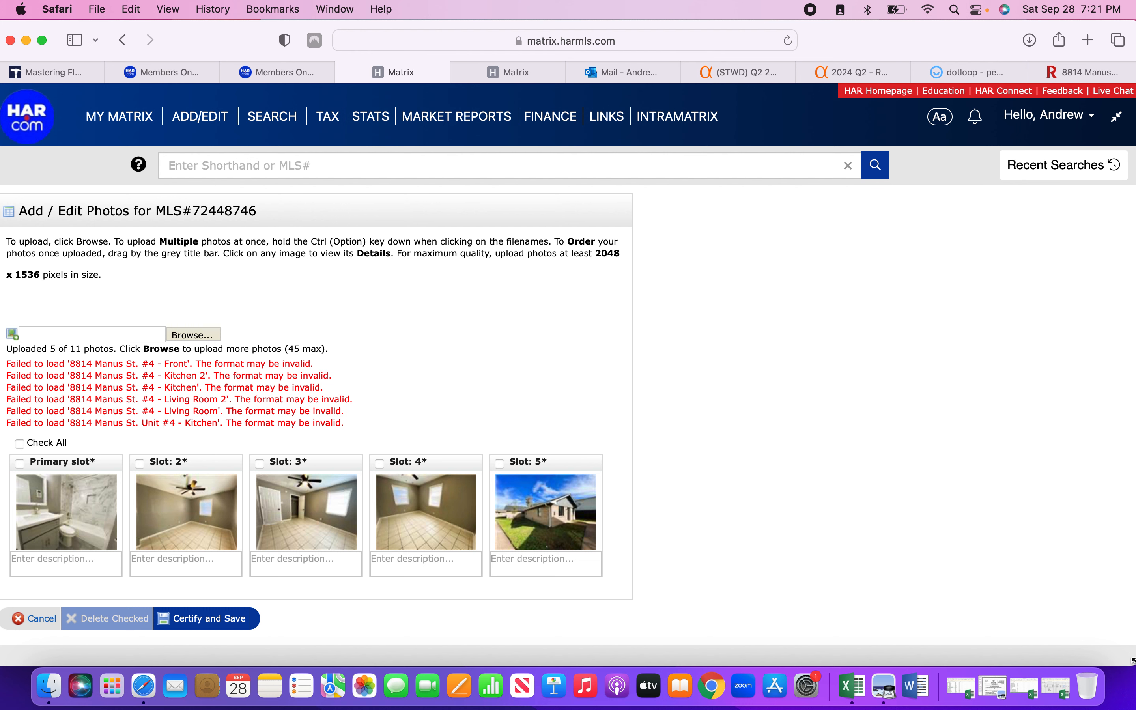
pyautogui.click(206, 333)
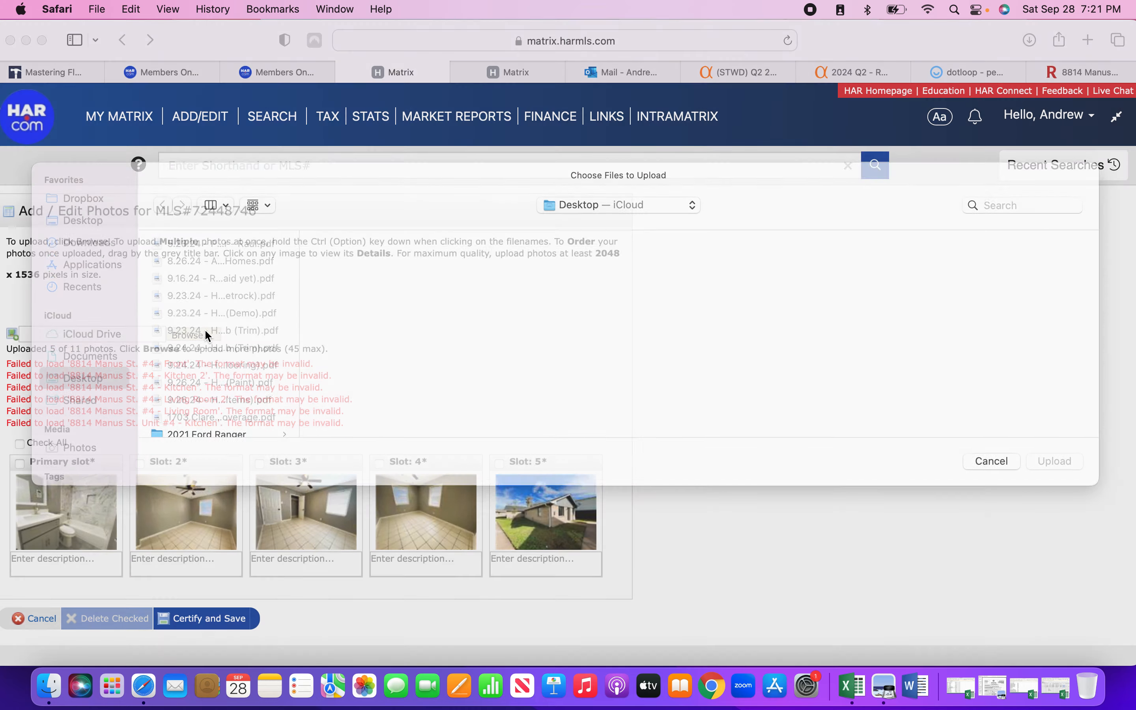
pyautogui.click(85, 238)
pyautogui.scroll(-20, 206, 378)
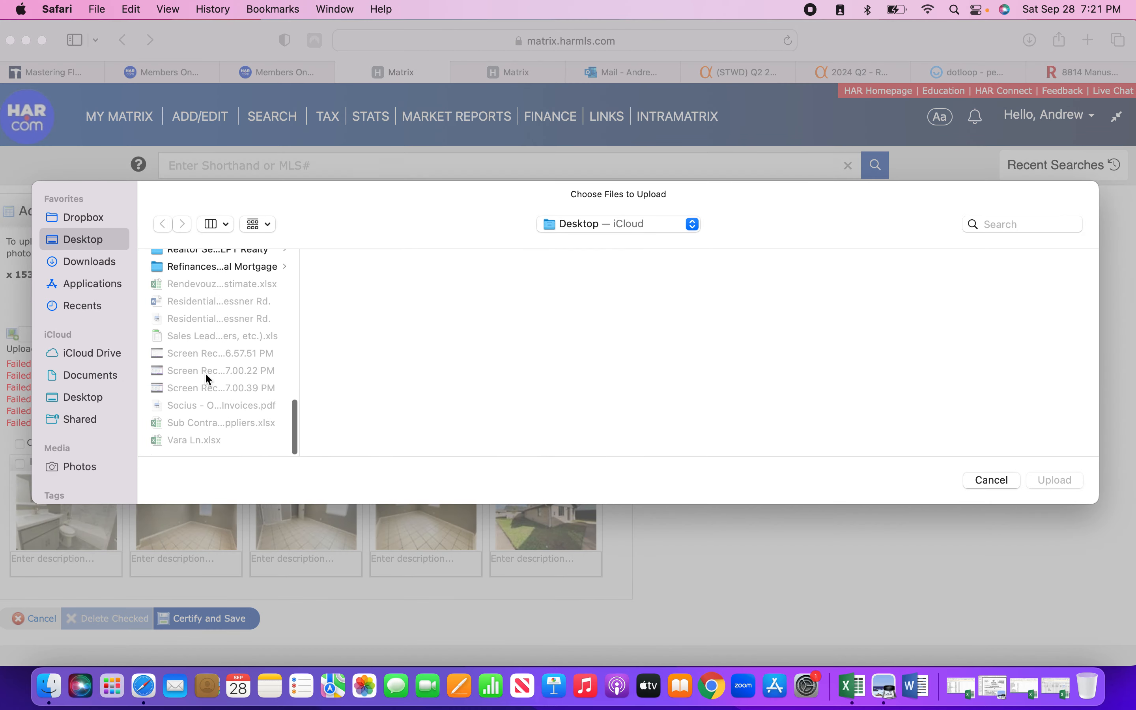
pyautogui.scroll(5, 207, 378)
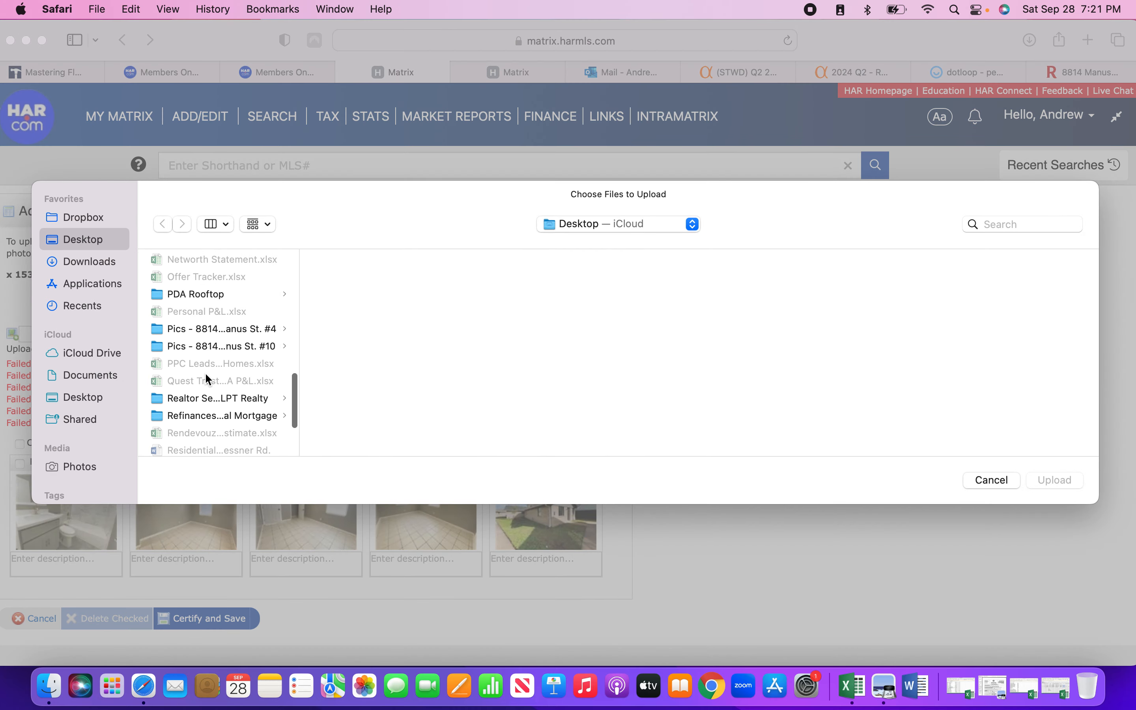
pyautogui.click(204, 331)
pyautogui.click(362, 261)
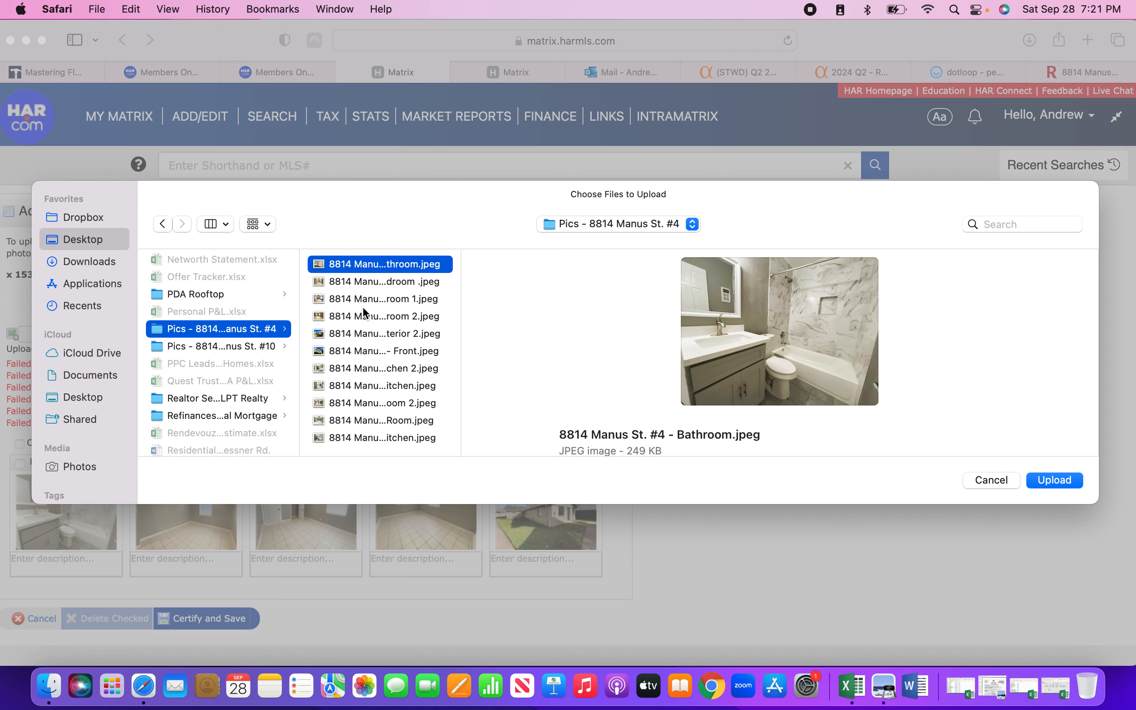
pyautogui.keyDown('shift'); pyautogui.click(388, 436); pyautogui.keyUp('shift')
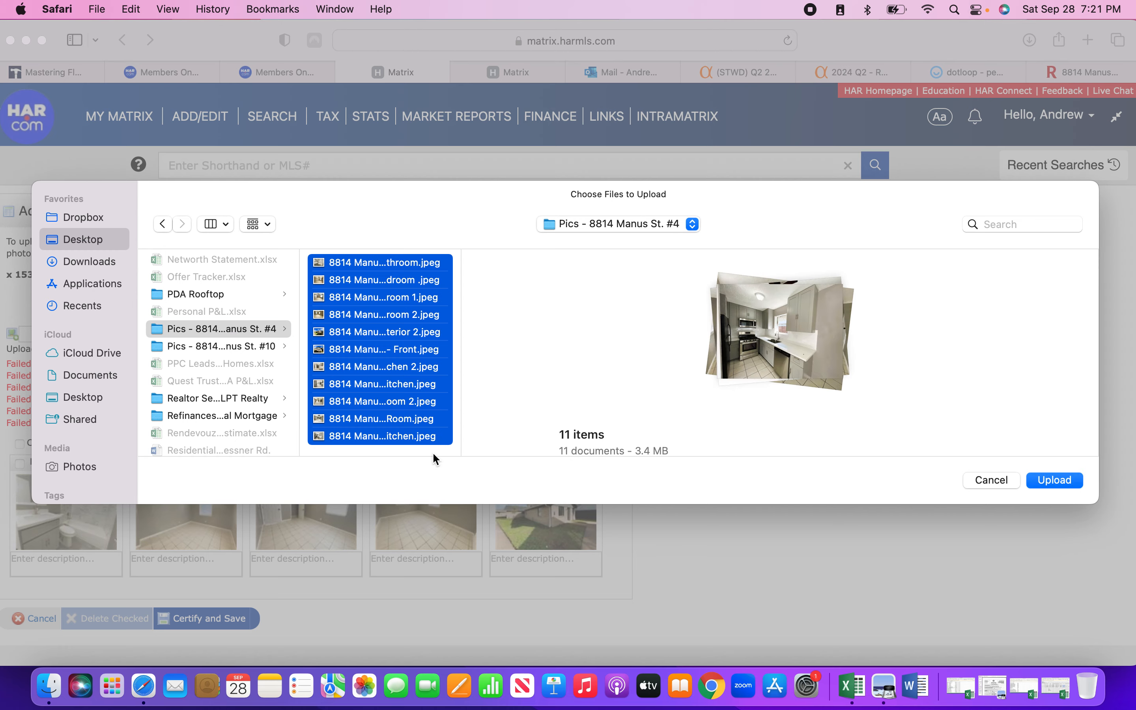
pyautogui.click(1038, 479)
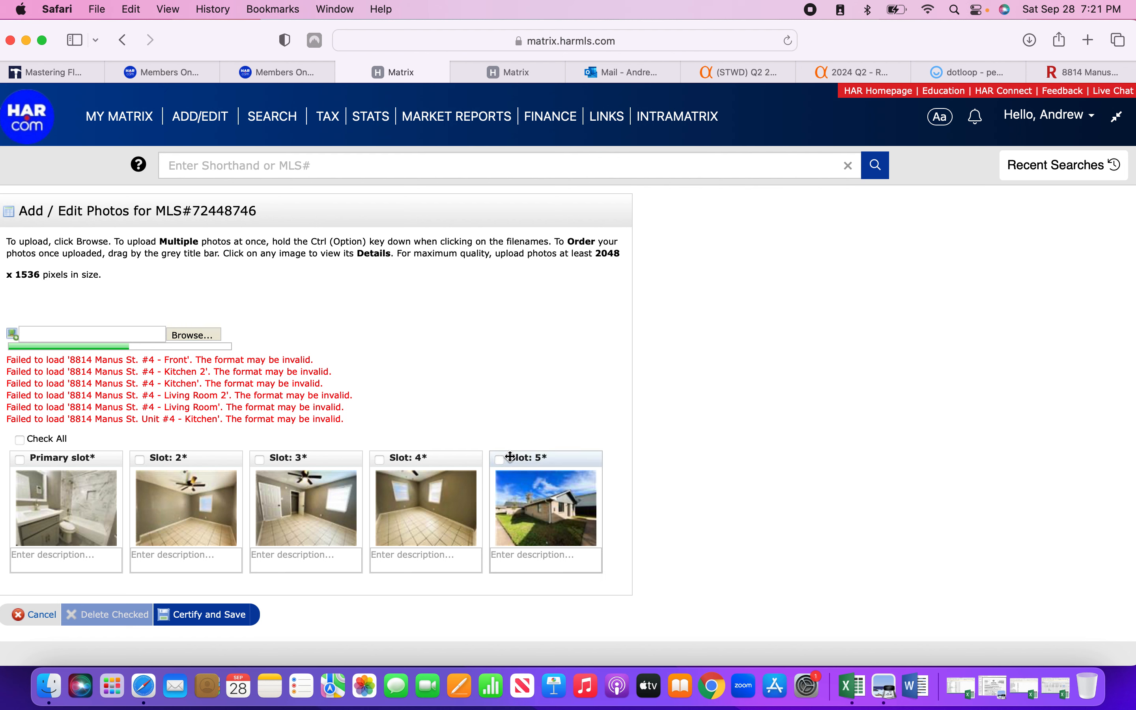
# Drag the house exterior photo by its title bar toward the Primary slot.
pyautogui.moveTo(519, 454); pyautogui.dragTo(24, 448)
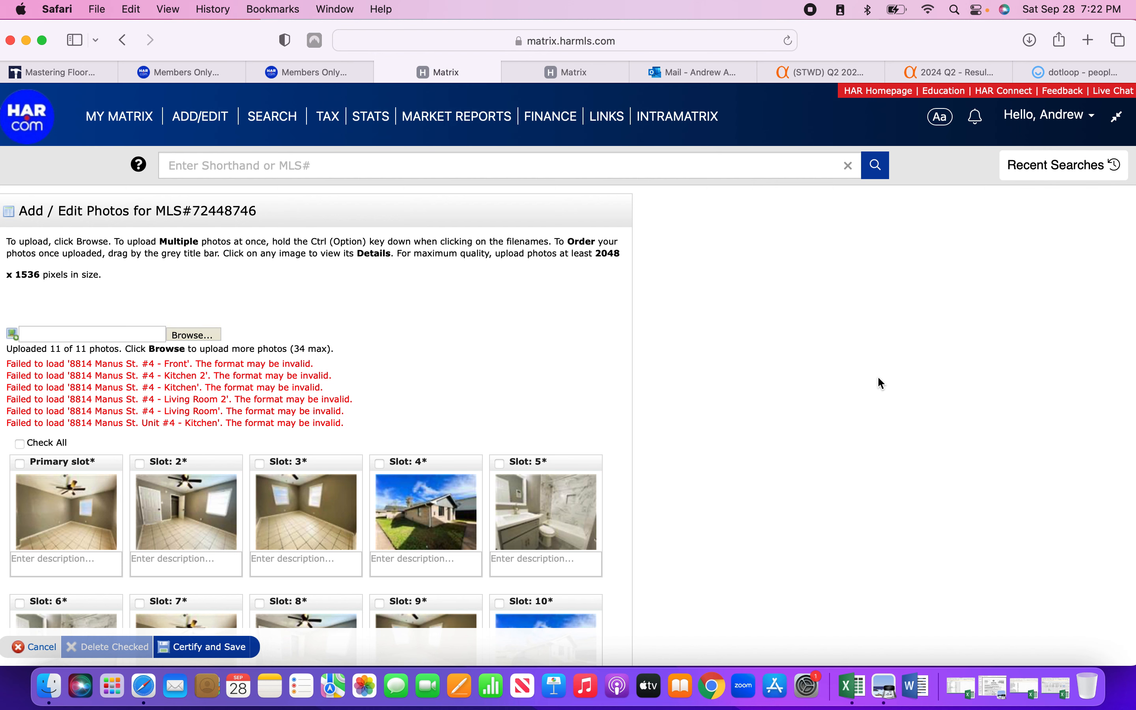
# Put the two exterior photos in Slots 1–2 and two living room photos in Slots 3–4.
pyautogui.scroll(-5, 877, 377)
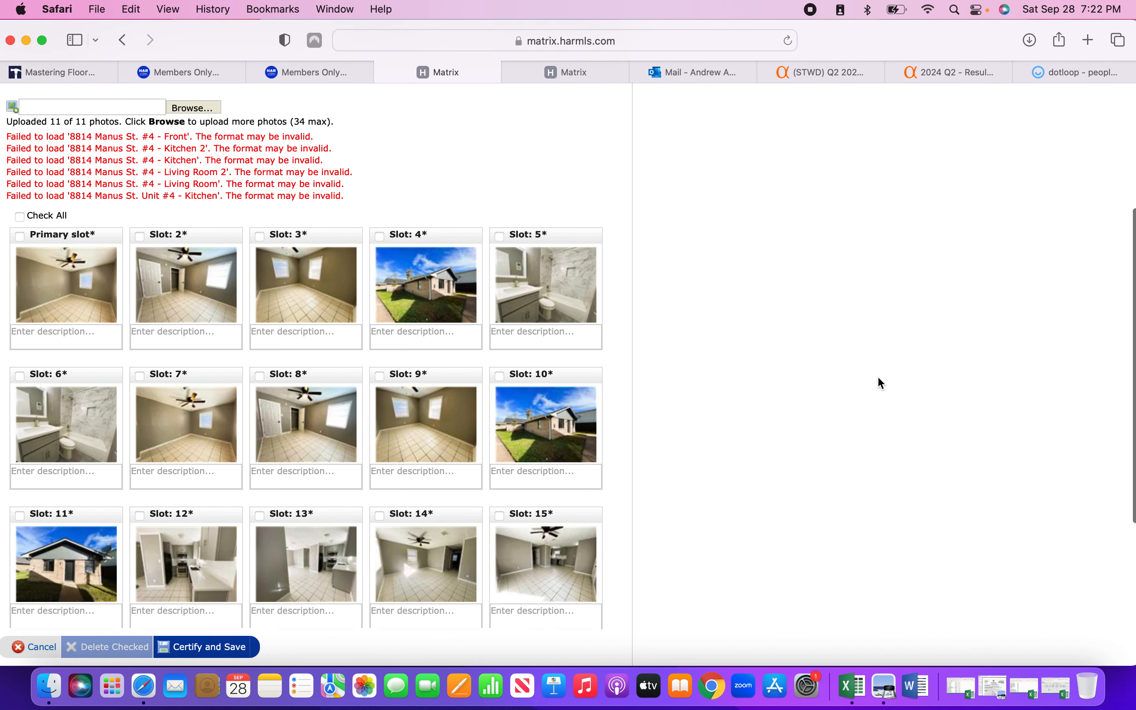
pyautogui.moveTo(83, 486); pyautogui.dragTo(70, 206)
pyautogui.scroll(-2, 253, 248)
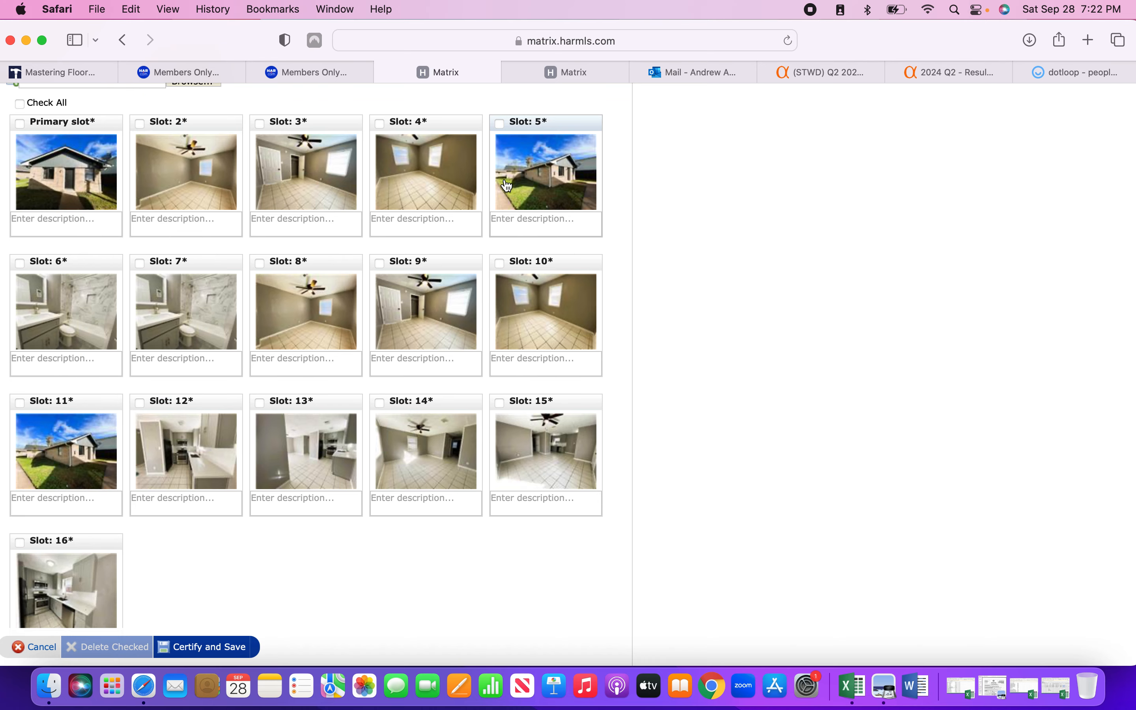
pyautogui.moveTo(530, 122); pyautogui.dragTo(143, 126)
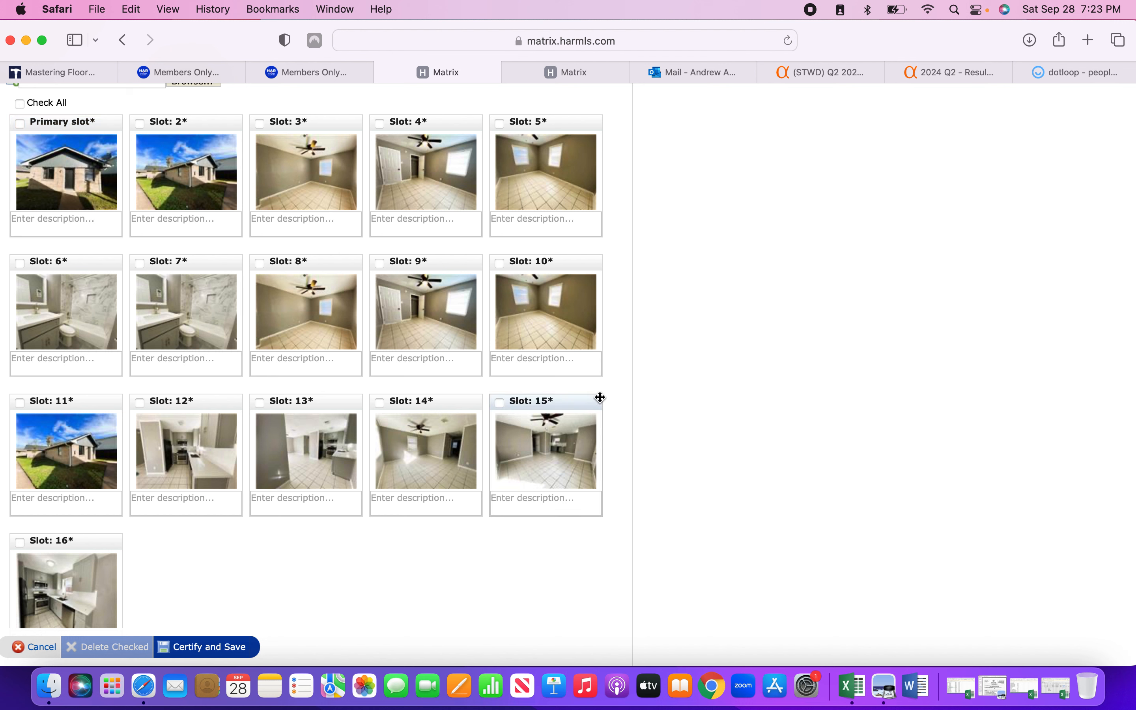
pyautogui.moveTo(561, 402); pyautogui.dragTo(301, 154)
pyautogui.moveTo(521, 402); pyautogui.dragTo(380, 123)
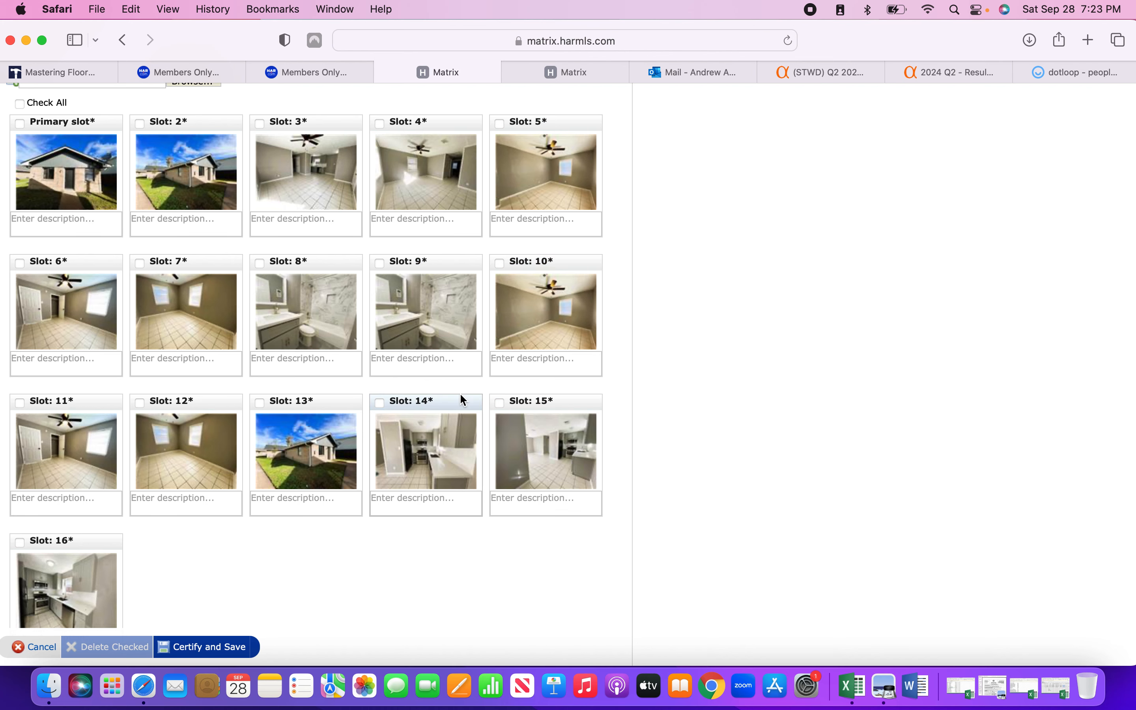
# Place kitchen photos in Slots 5–7, the bathroom in Slot 8, and swap bedrooms in Slots 9–10.
pyautogui.moveTo(83, 540); pyautogui.dragTo(515, 176)
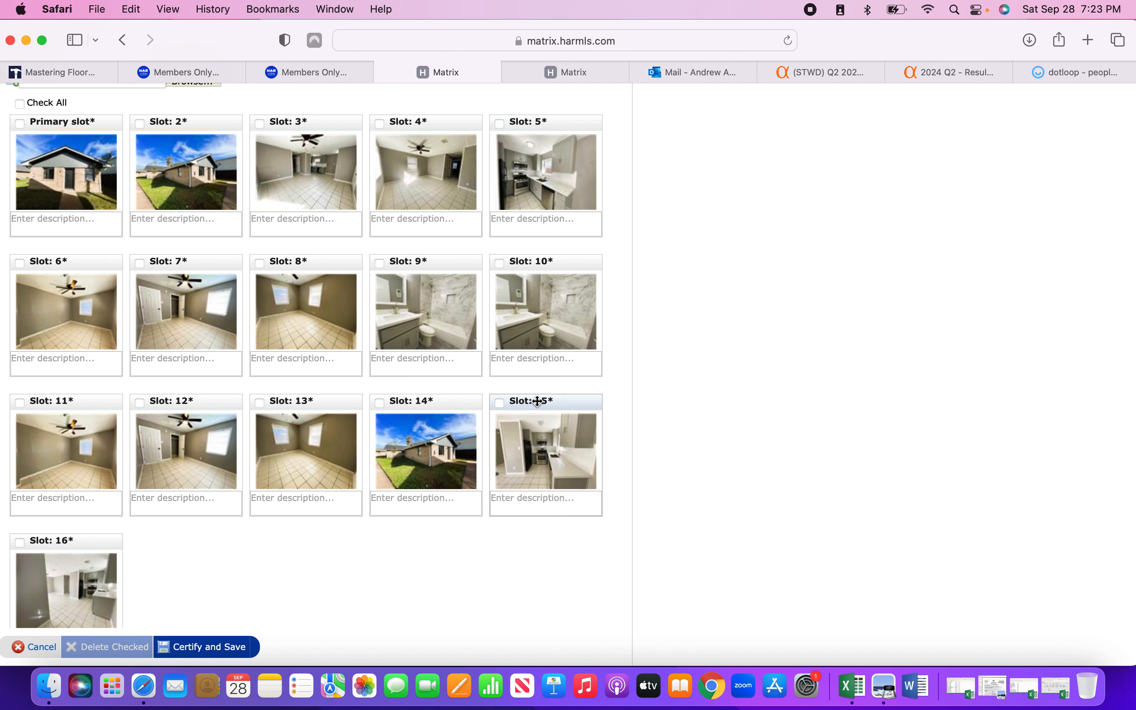
pyautogui.moveTo(538, 400); pyautogui.dragTo(43, 263)
pyautogui.moveTo(63, 544); pyautogui.dragTo(140, 281)
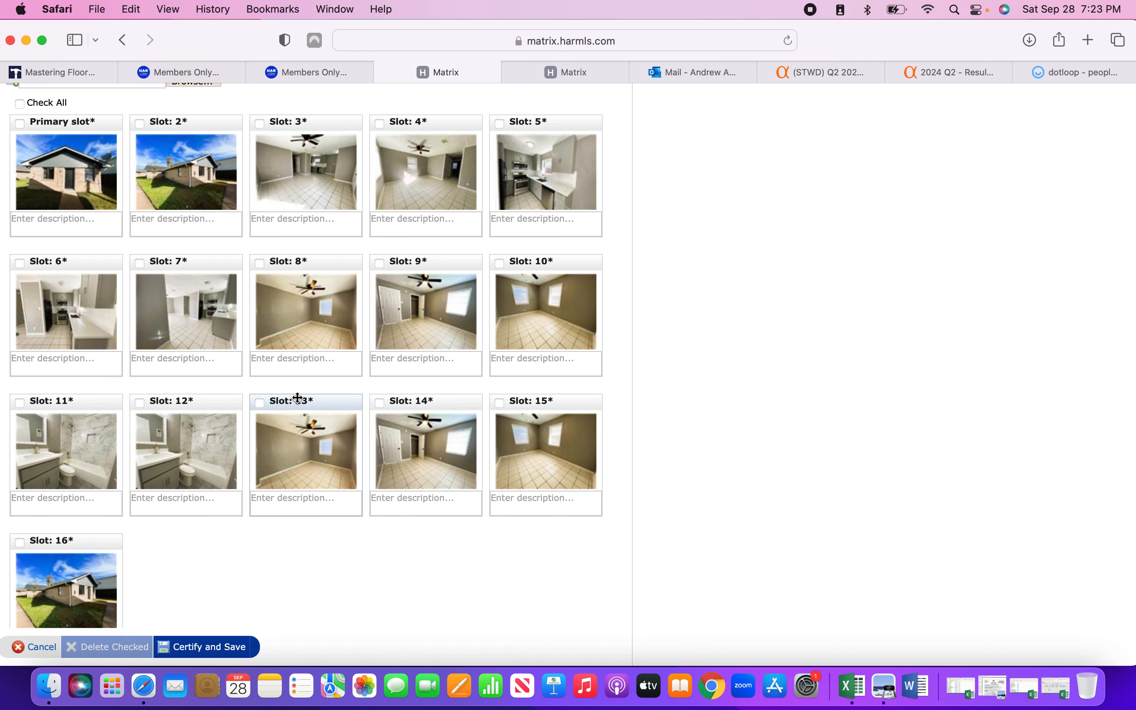
pyautogui.scroll(2, 282, 564)
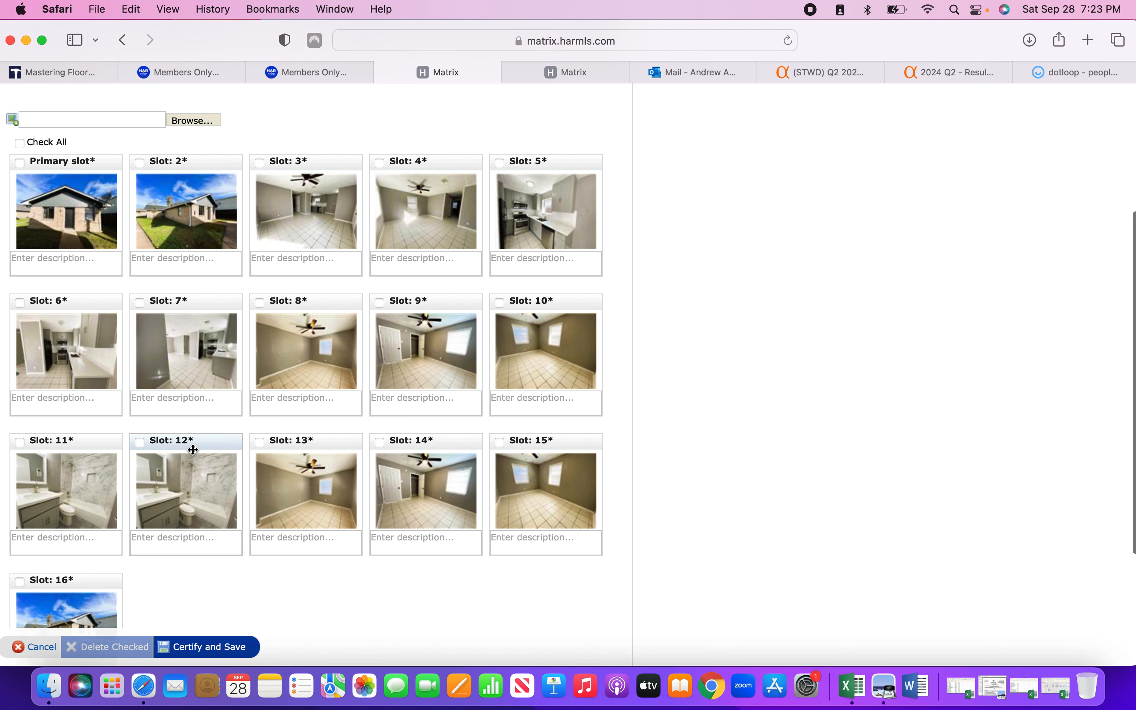
pyautogui.moveTo(190, 442); pyautogui.dragTo(276, 325)
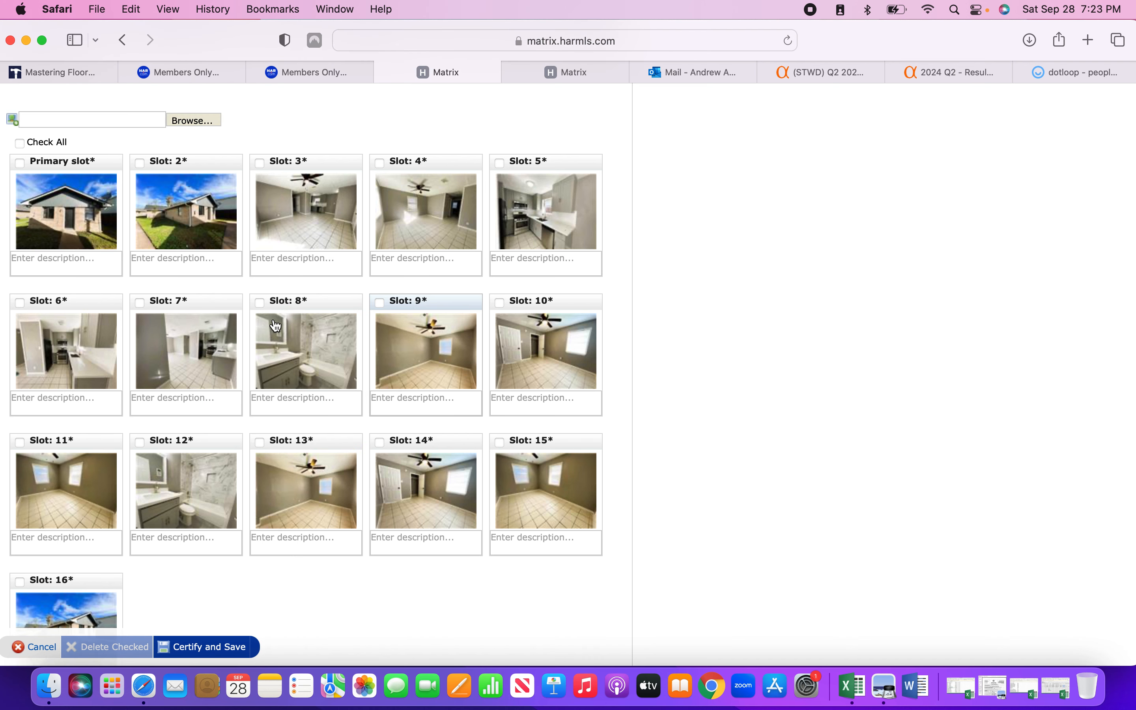
pyautogui.moveTo(525, 302); pyautogui.dragTo(387, 301)
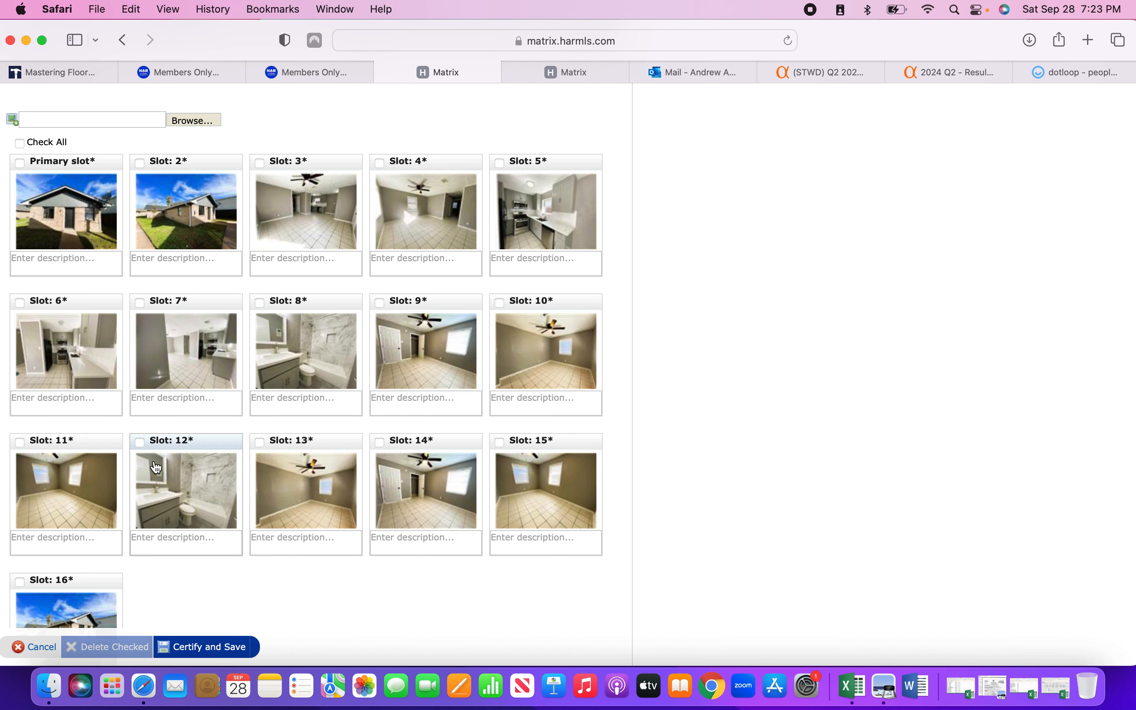
# Tick the checkboxes on the duplicate photos in Slots 12–16.
pyautogui.click(141, 442)
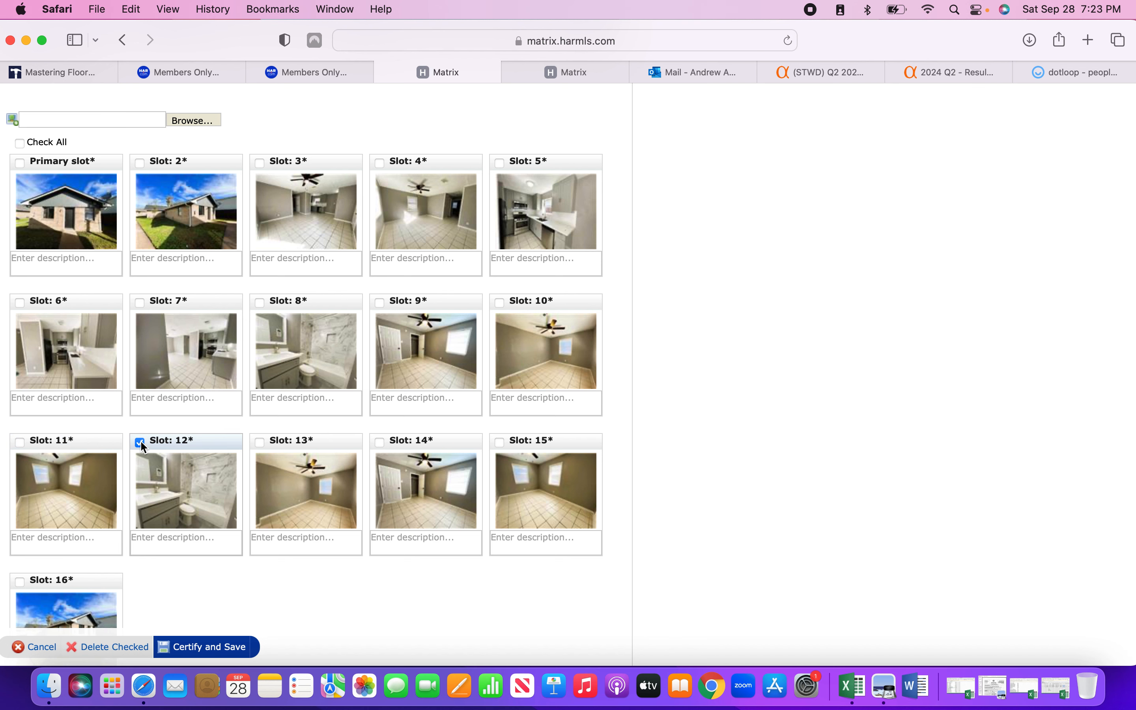
pyautogui.scroll(-2, 68, 530)
pyautogui.click(20, 547)
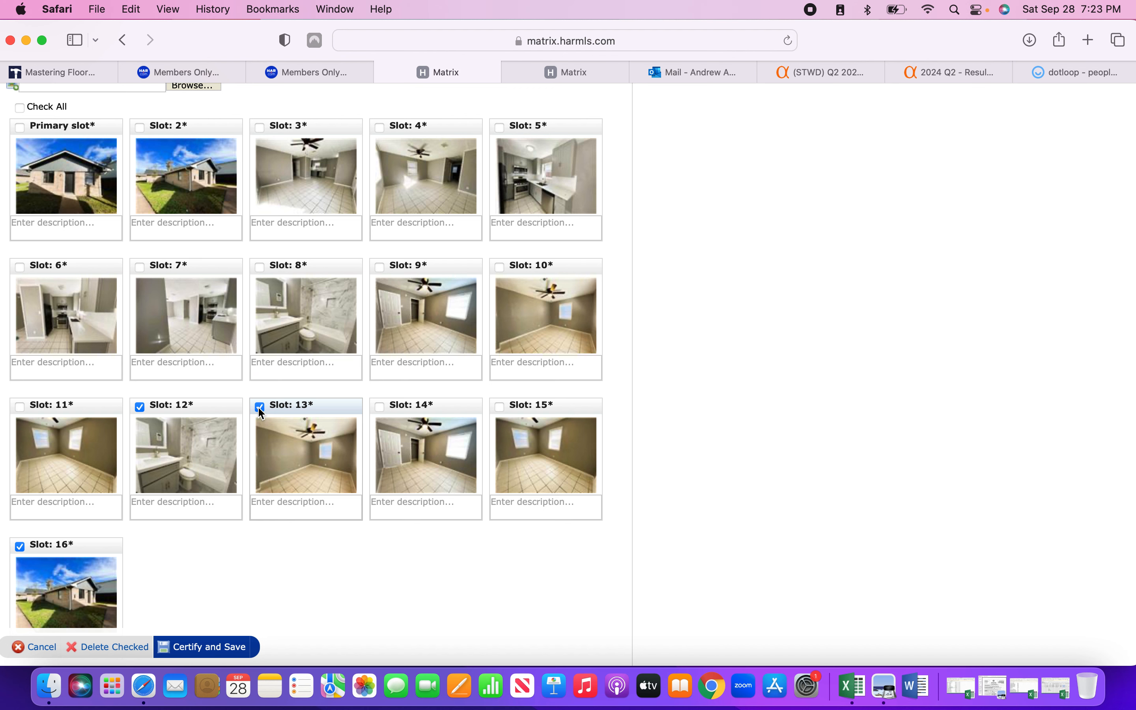
pyautogui.click(379, 407)
pyautogui.click(499, 406)
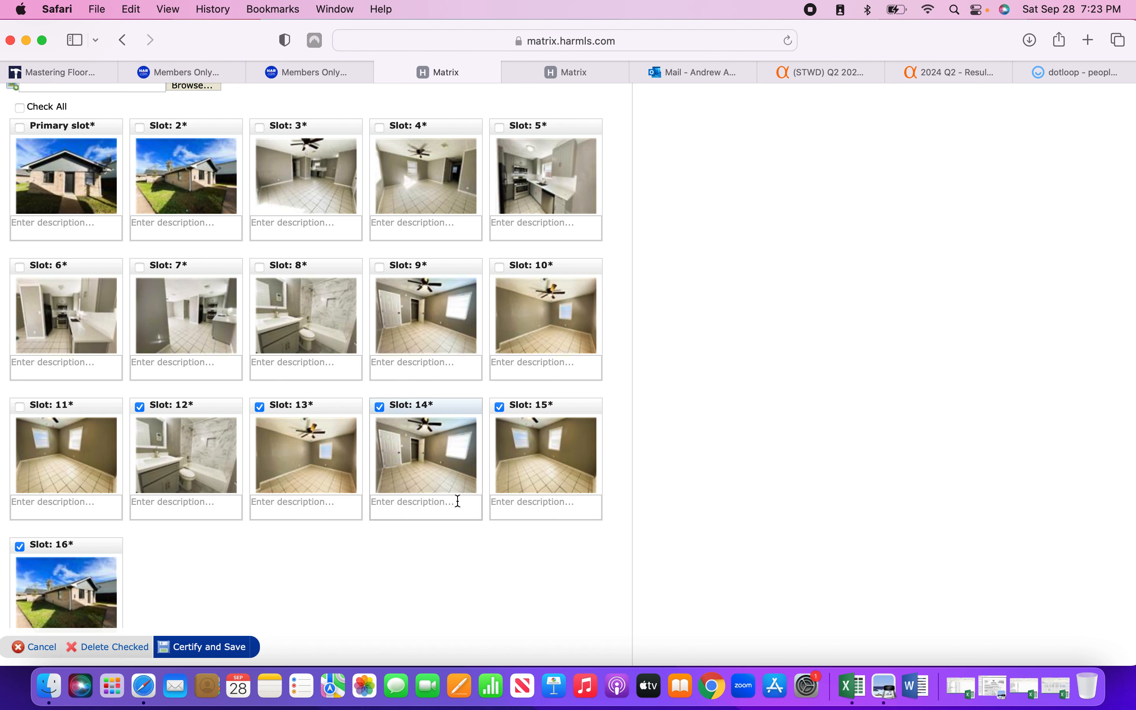
pyautogui.scroll(-2, 442, 525)
# Delete the five checked photos and certify and save the remaining 11.
pyautogui.click(132, 650)
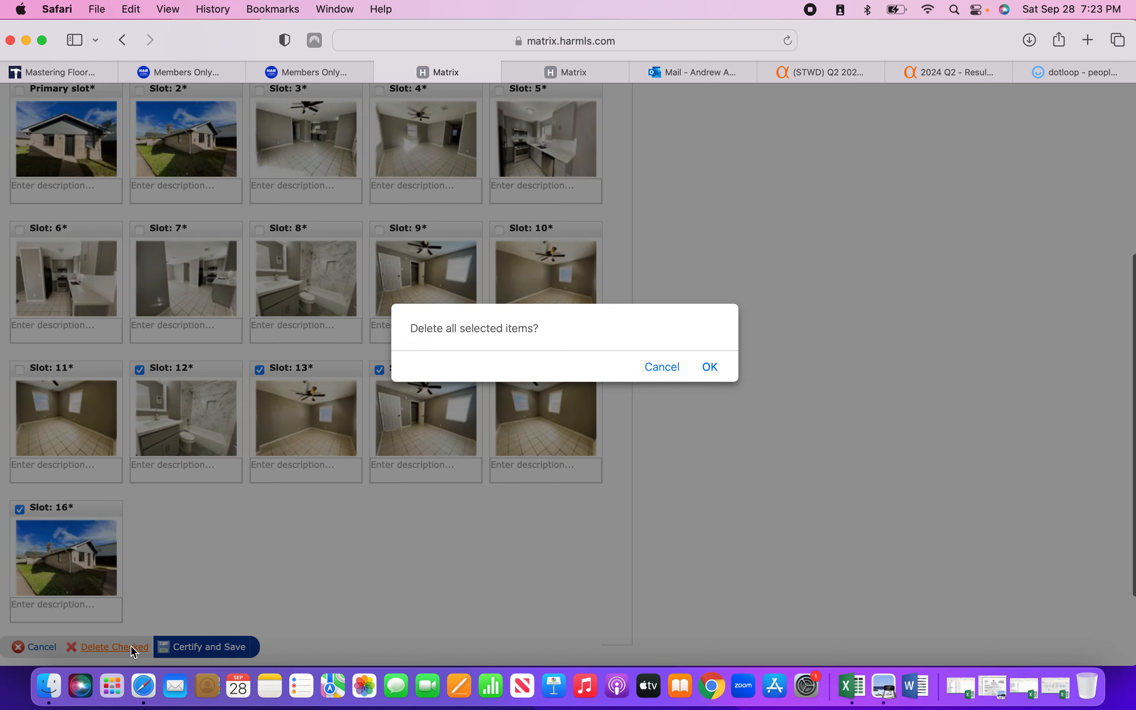
pyautogui.click(710, 367)
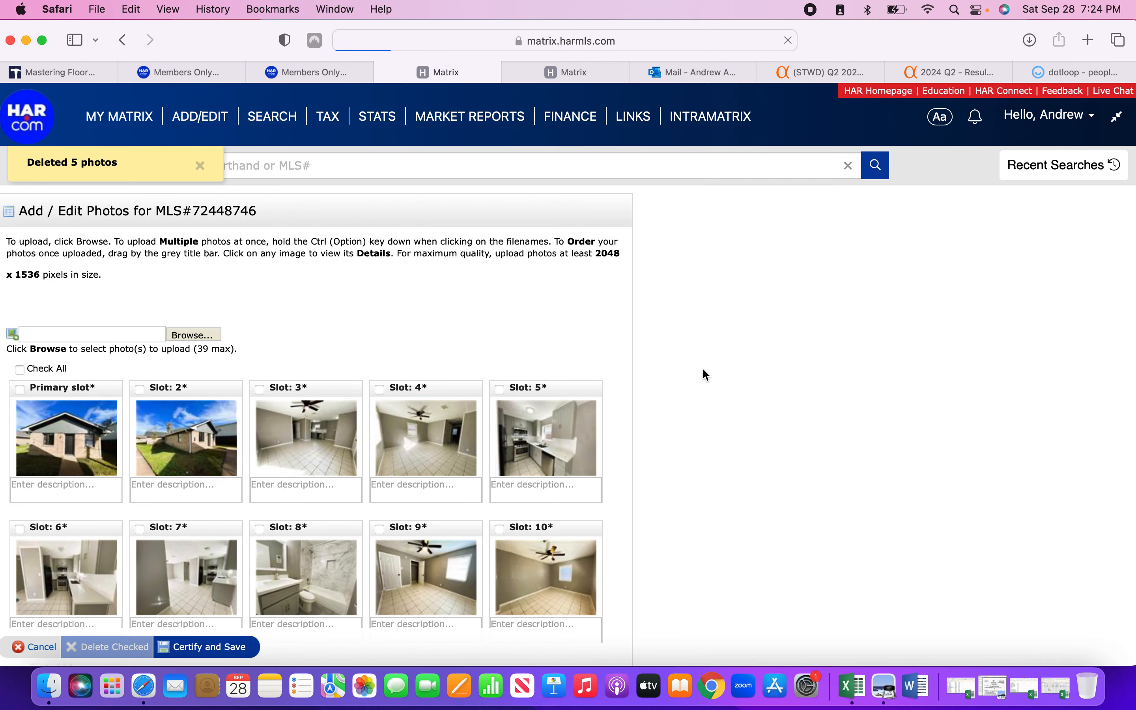
pyautogui.scroll(-6, 707, 375)
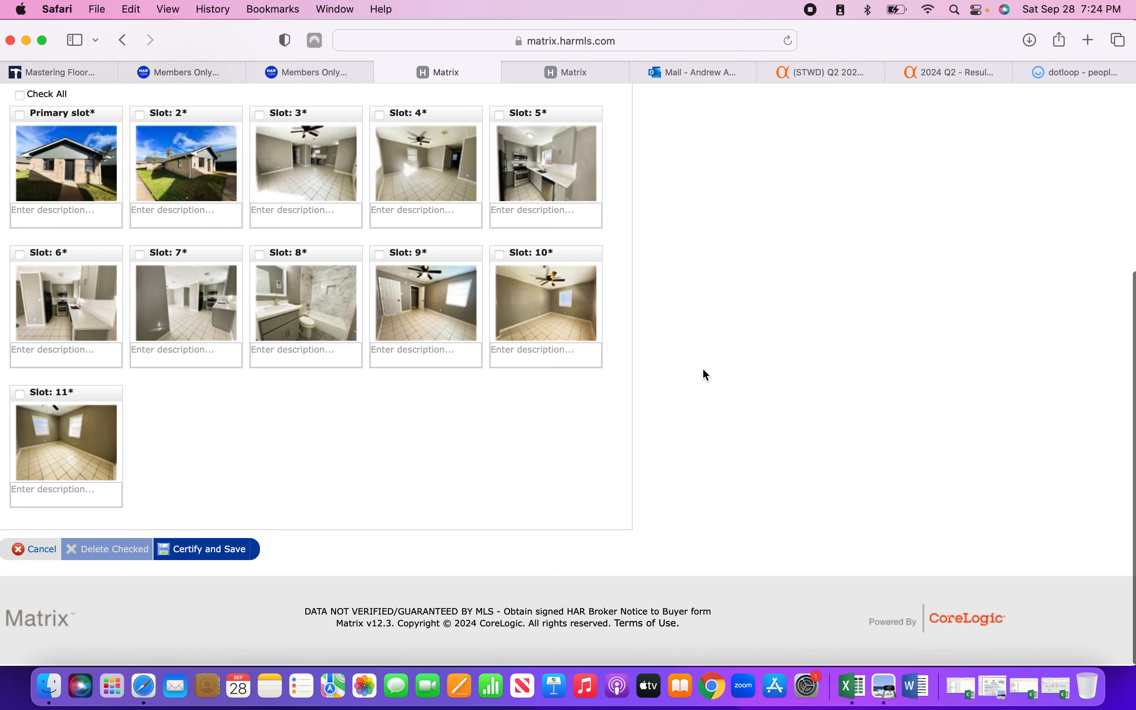
pyautogui.scroll(1, 706, 375)
pyautogui.click(233, 611)
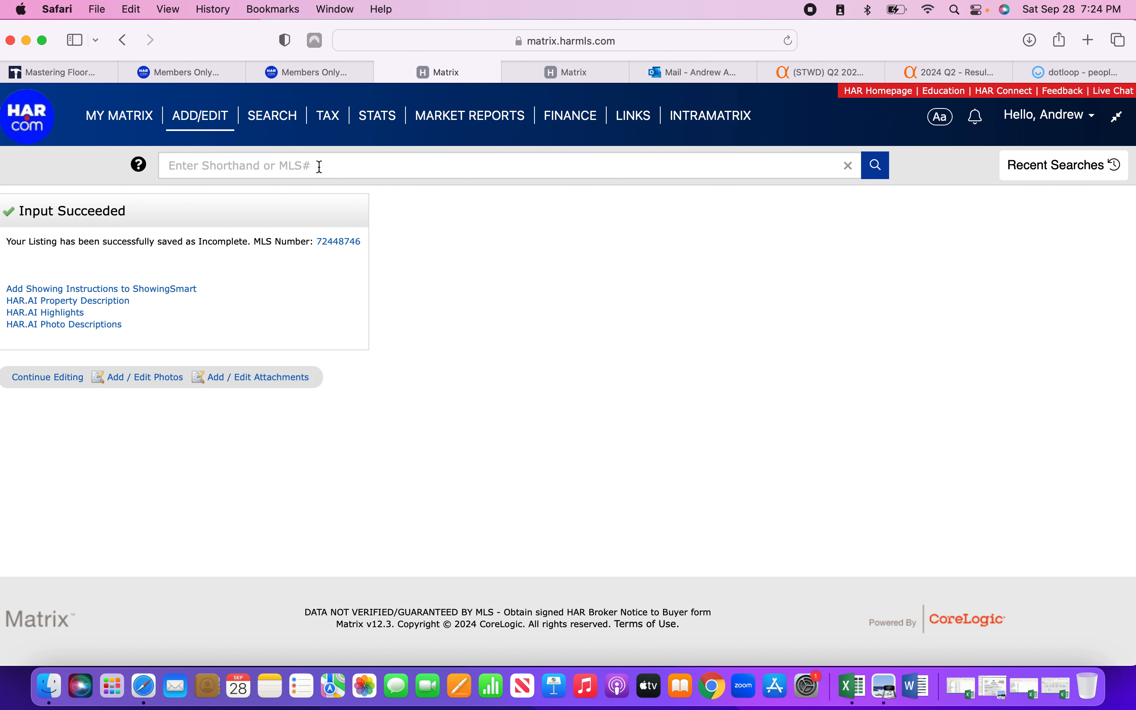
# Open listing 72448746 and choose Edit to reach Modify Listing.
pyautogui.click(341, 244)
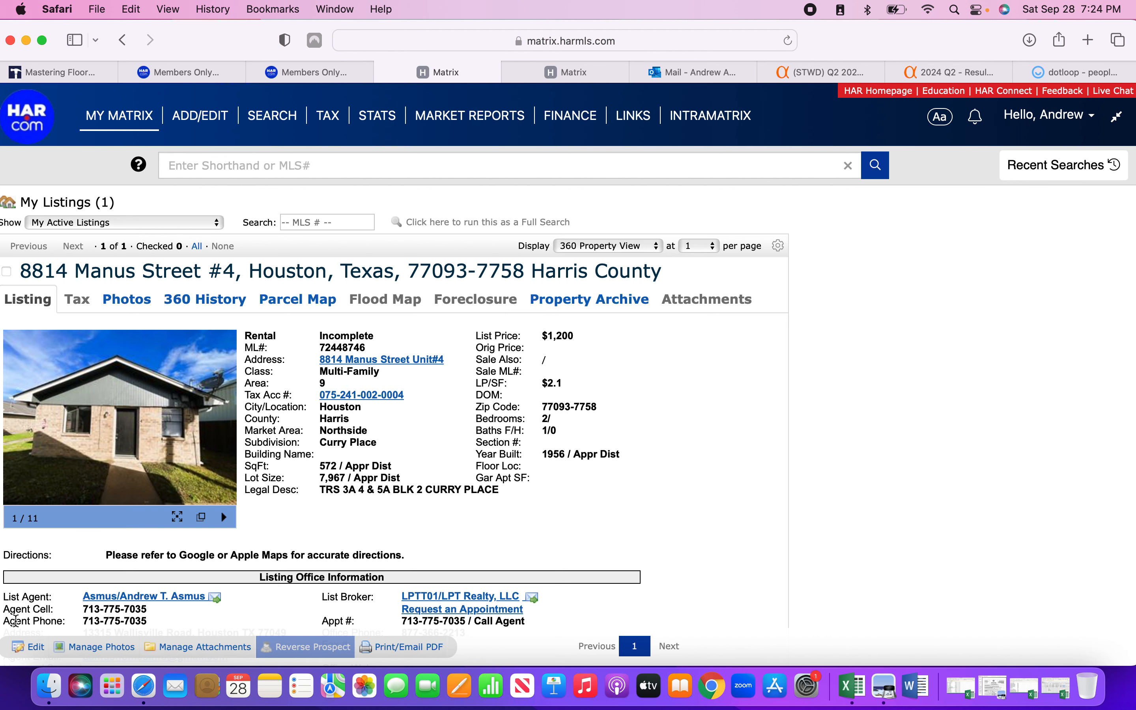
pyautogui.click(39, 649)
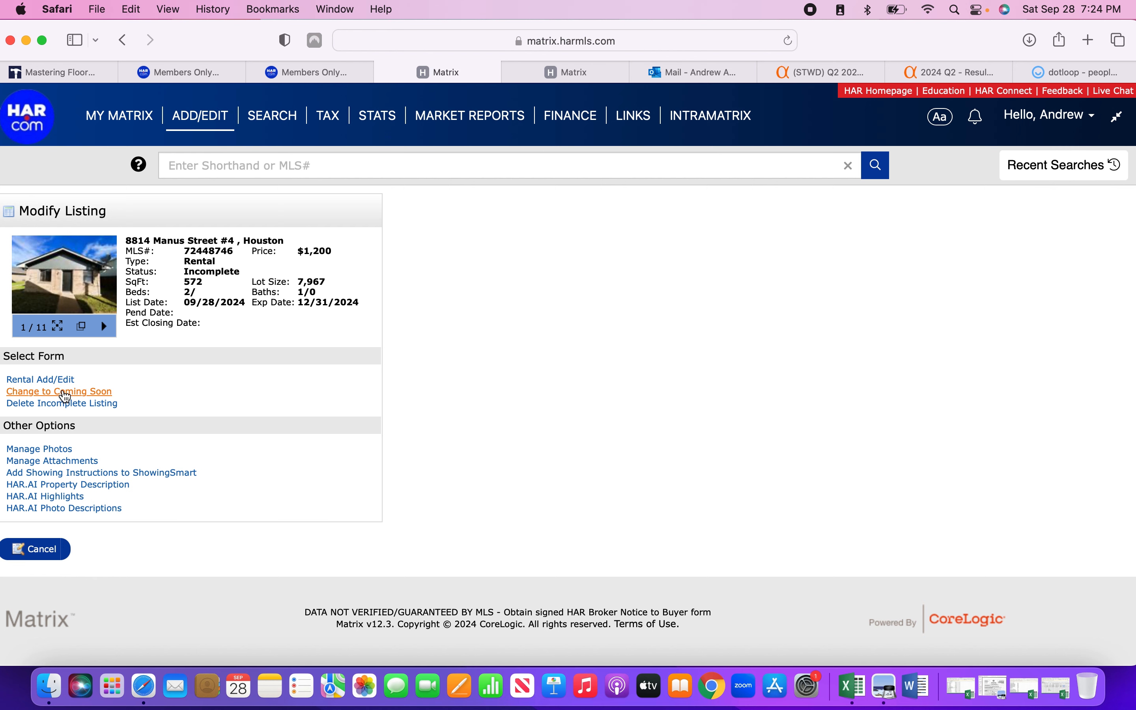
# Submit the rental listing from Rental Add/Edit, then open listing 72448746's Listing tab to check its status.
pyautogui.click(65, 380)
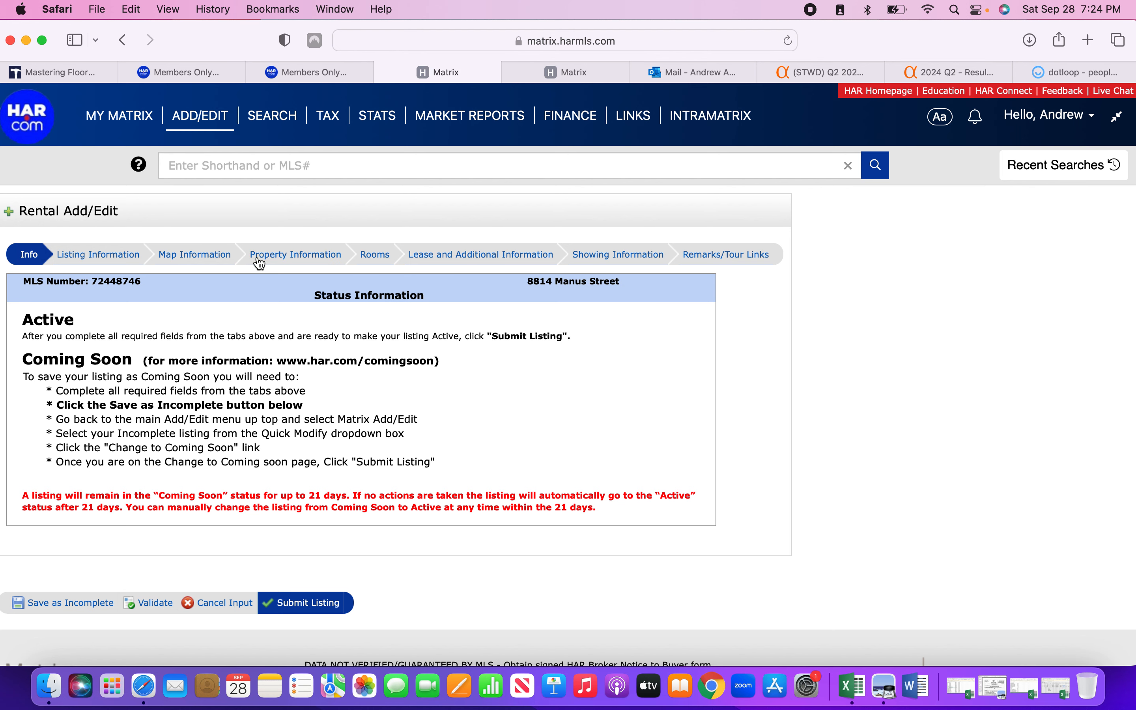
pyautogui.click(315, 604)
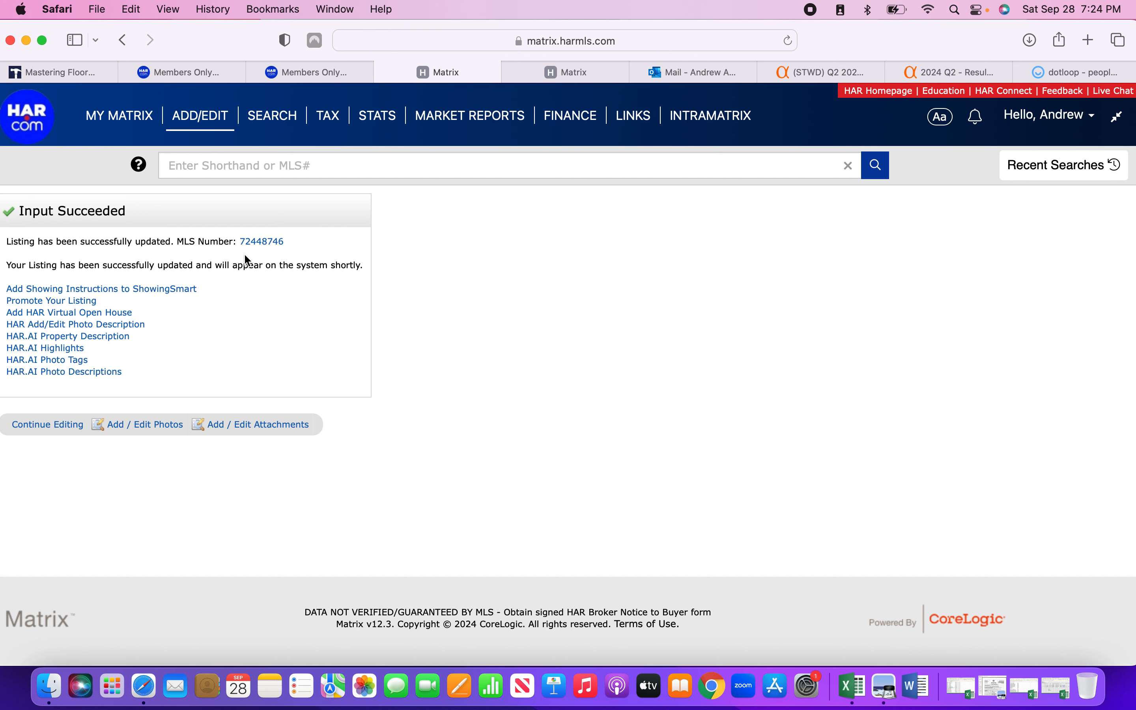
pyautogui.click(265, 243)
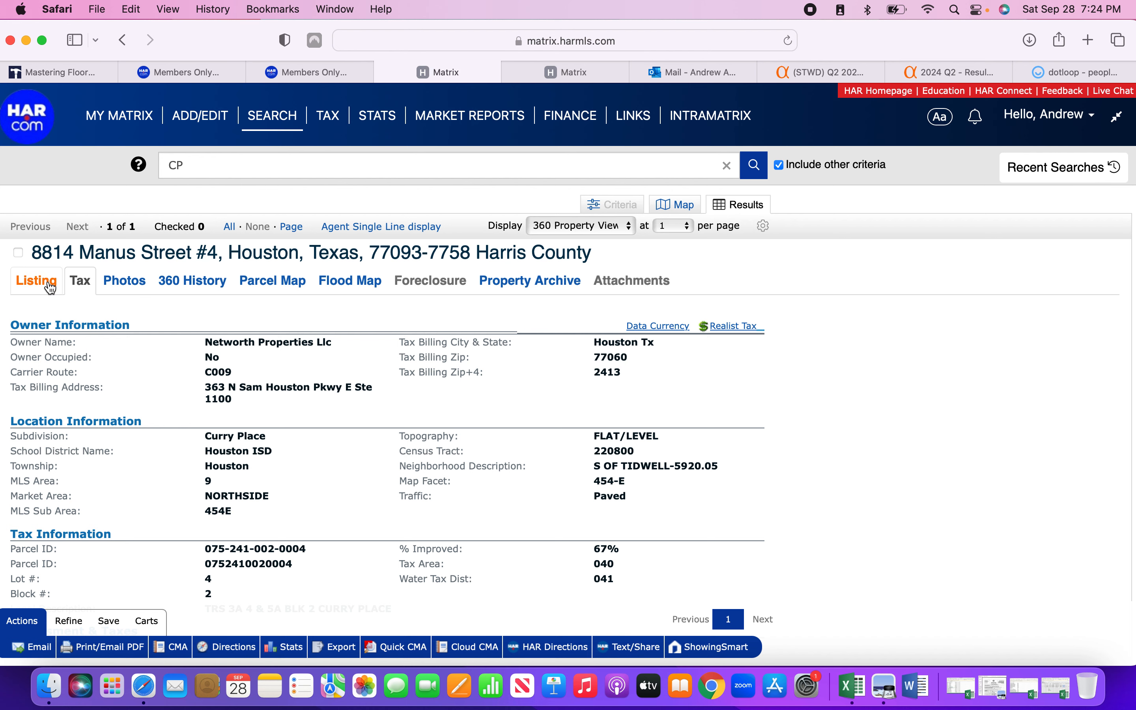
pyautogui.click(49, 284)
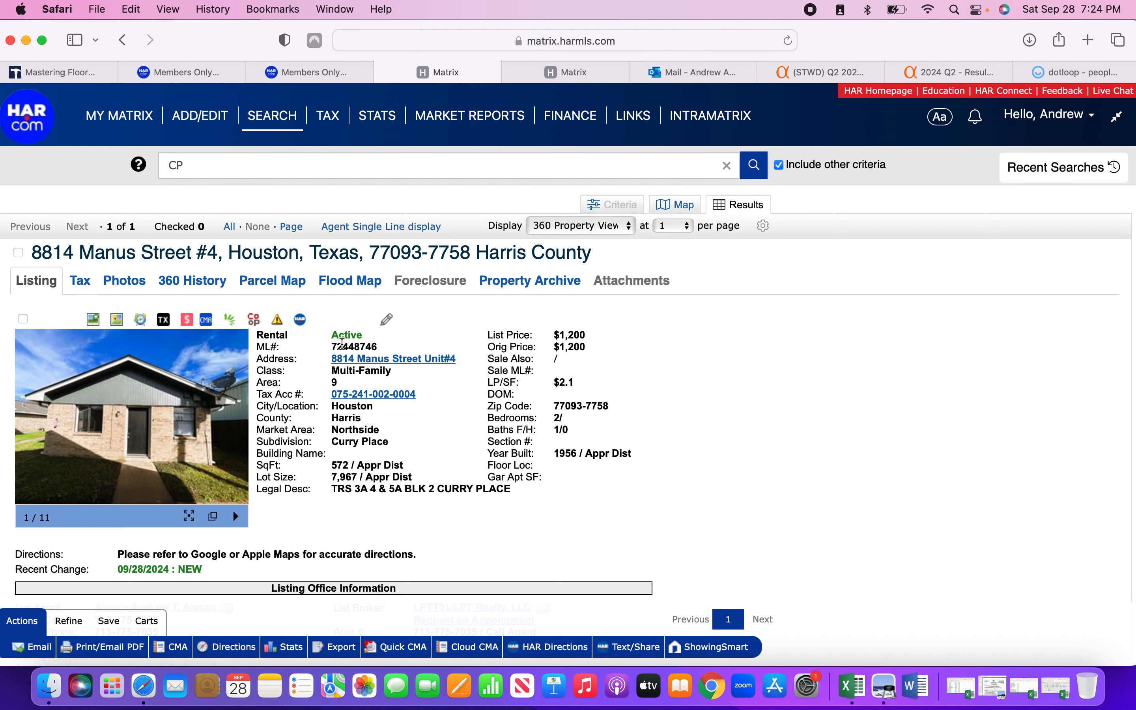